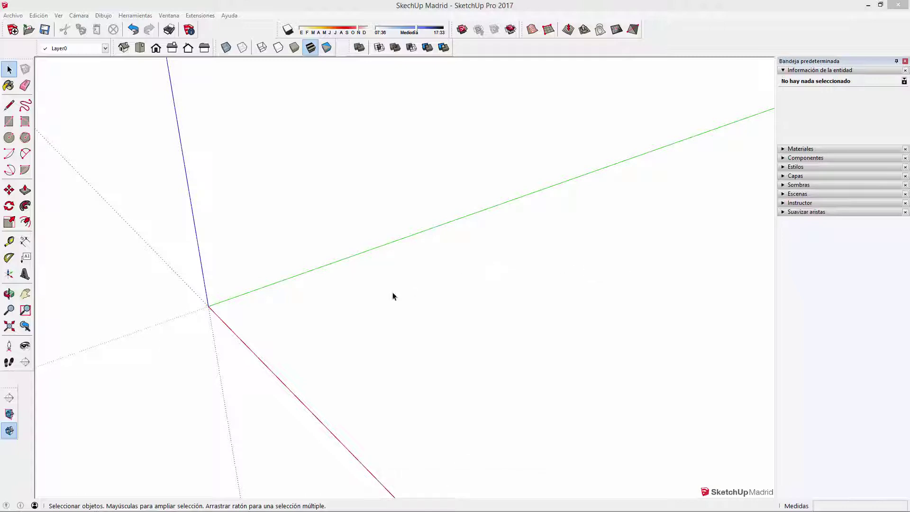
- Collapse the 'Información de la entidad' section of the Default Tray
shift+middle_drag(392, 296, 459, 308)
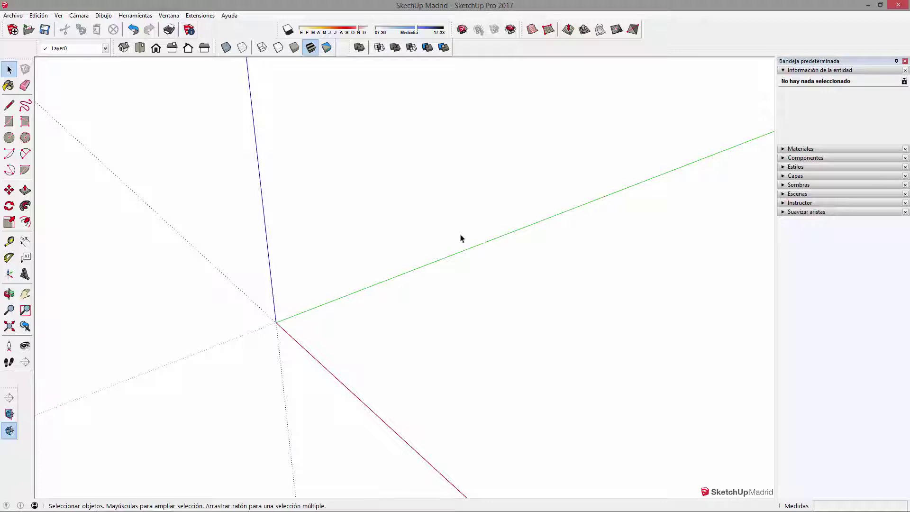
mouse_move(337, 314)
shift+middle_down()
mouse_move(433, 328)
mouse_move(388, 308)
shift+middle_up()
key(space)
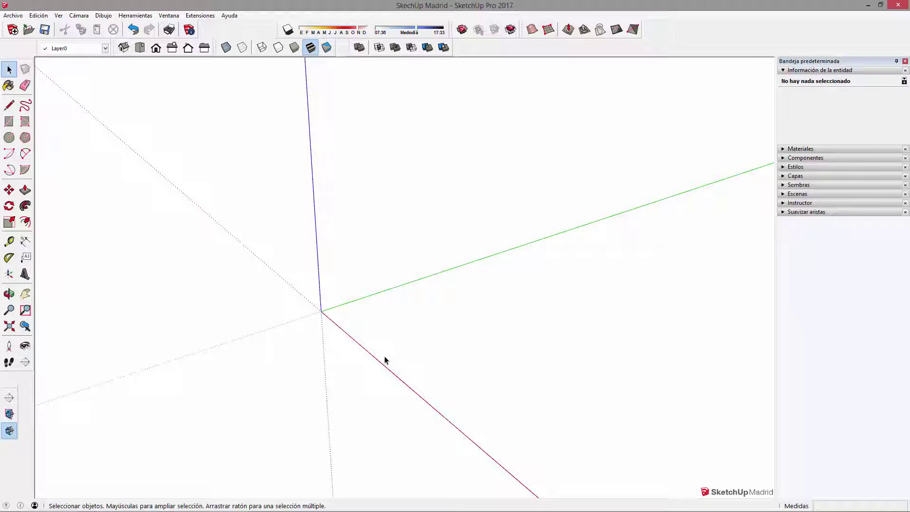
mouse_move(391, 326)
middle_down()
mouse_move(436, 318)
mouse_move(414, 292)
middle_up()
click(783, 70)
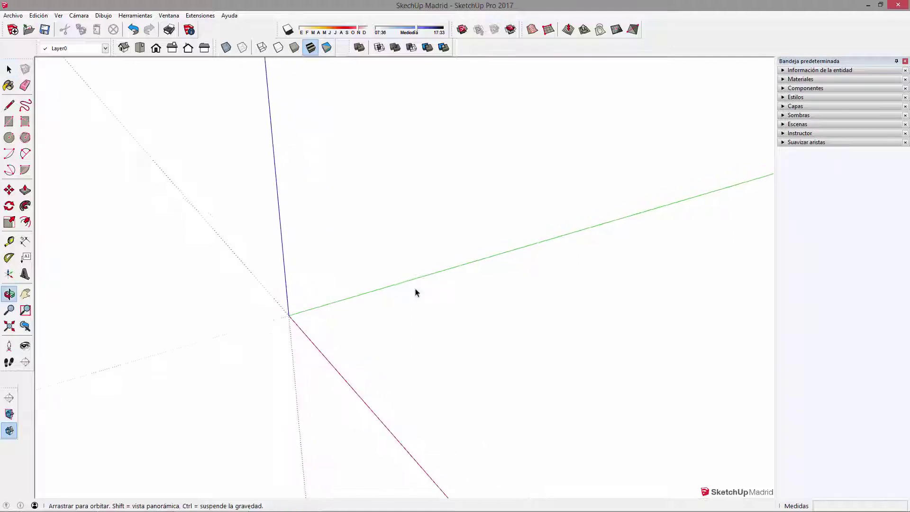
middle_drag(354, 331, 357, 333)
scroll(358, 333, up, 2)
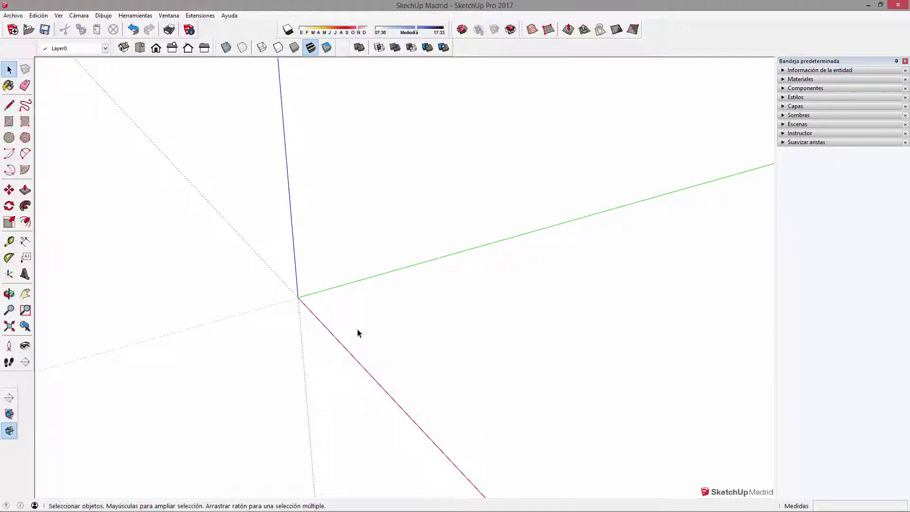
- Draw a rectangle near the origin and push/pull it up into a cube
click(9, 121)
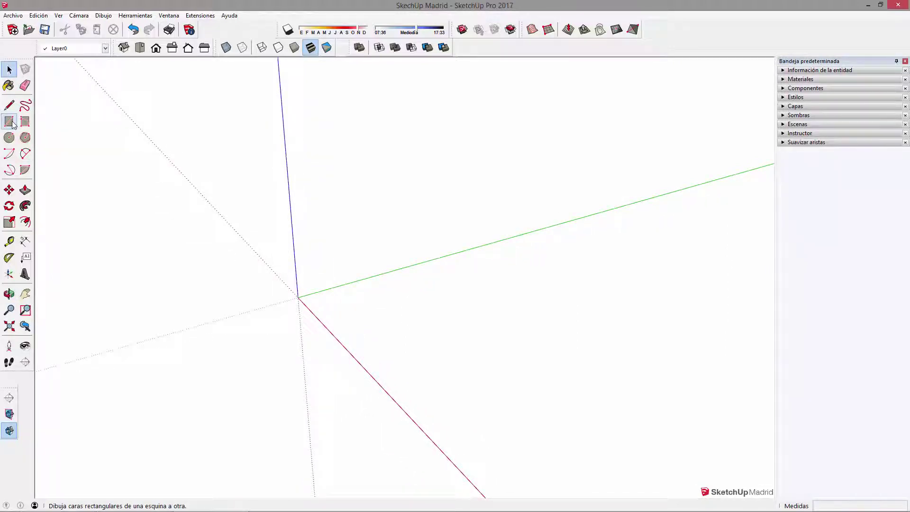
click(324, 304)
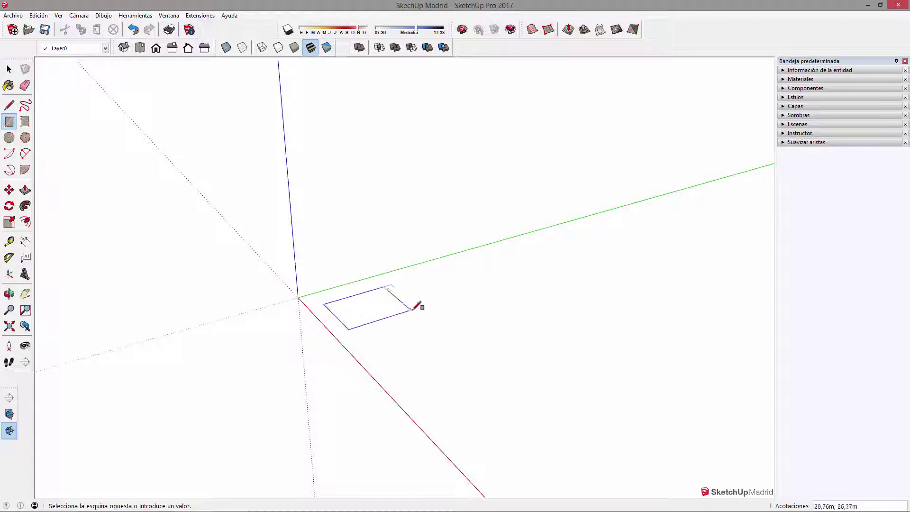
click(433, 317)
scroll(417, 327, up, 2)
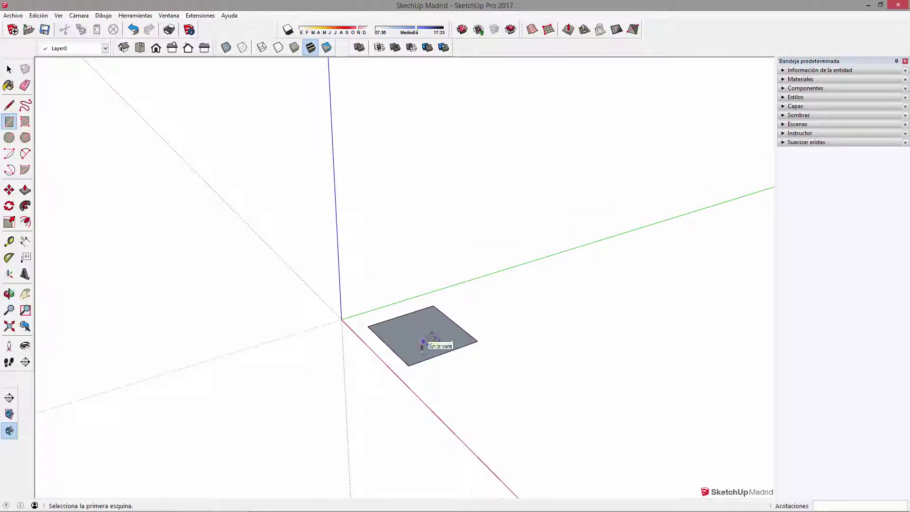
key(p)
scroll(420, 338, up, 1)
drag(417, 330, 416, 258)
key(space)
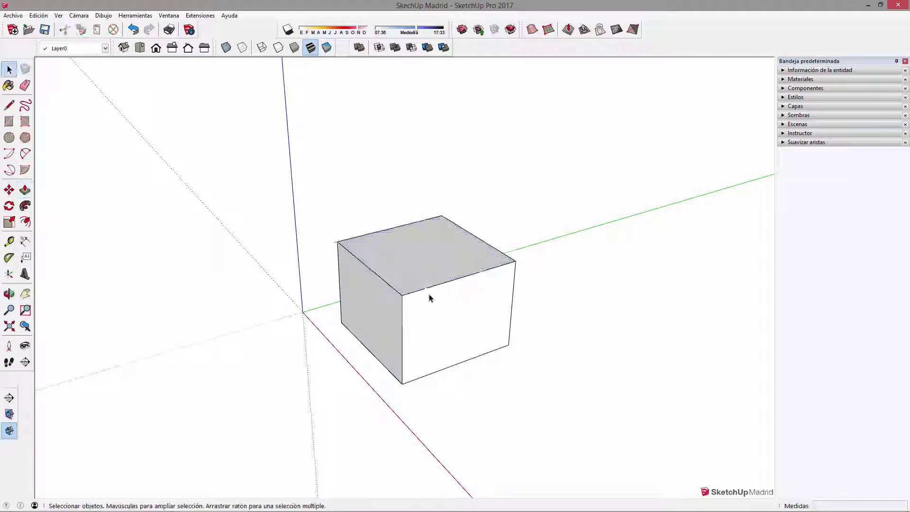
scroll(429, 297, up, 2)
mouse_move(432, 295)
middle_down()
mouse_move(528, 315)
mouse_move(468, 286)
mouse_move(510, 247)
mouse_move(471, 248)
mouse_move(469, 281)
mouse_move(87, 289)
mouse_move(266, 332)
mouse_move(674, 306)
middle_up()
- Inspect the cube by selecting its top edge and front face
click(471, 244)
click(294, 319)
scroll(674, 307, up, 2)
scroll(674, 306, down, 3)
scroll(549, 321, down, 3)
middle_drag(512, 325, 579, 335)
- Draw a second rectangle face on the ground beside the cube
key(r)
click(523, 364)
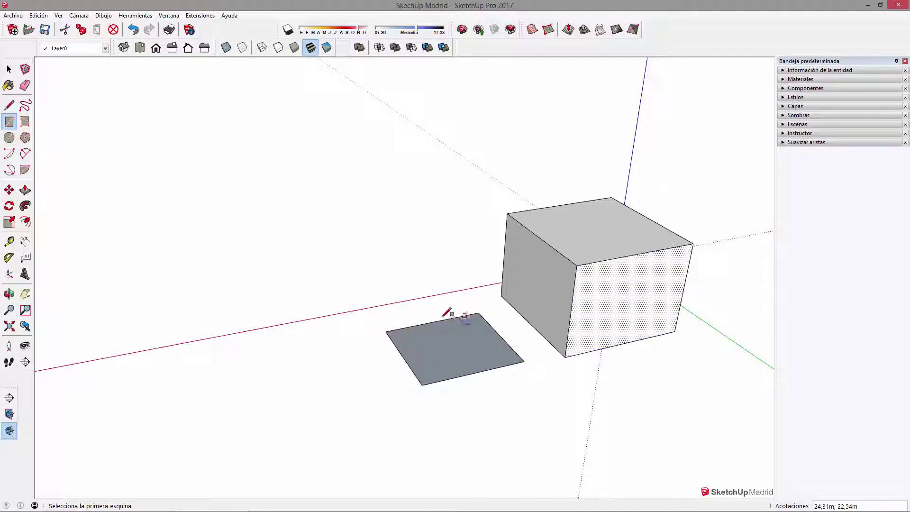
key(space)
scroll(436, 358, up, 2)
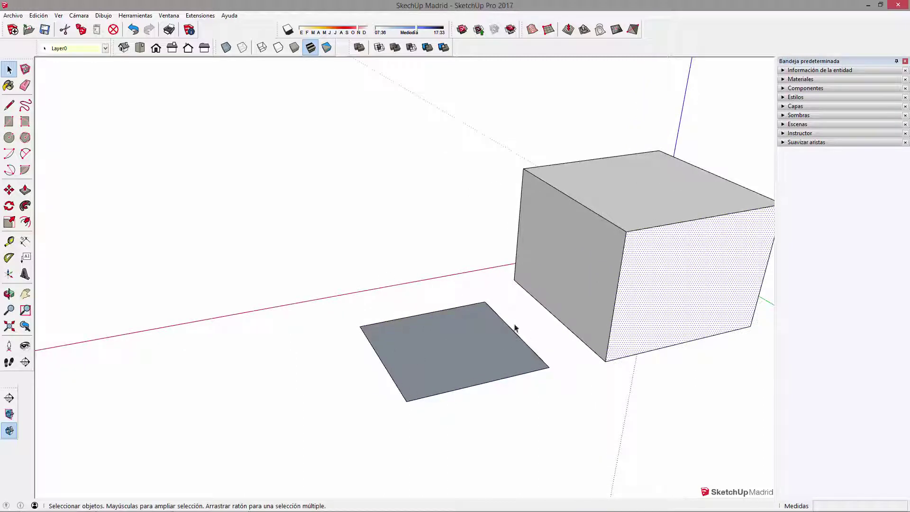
click(428, 312)
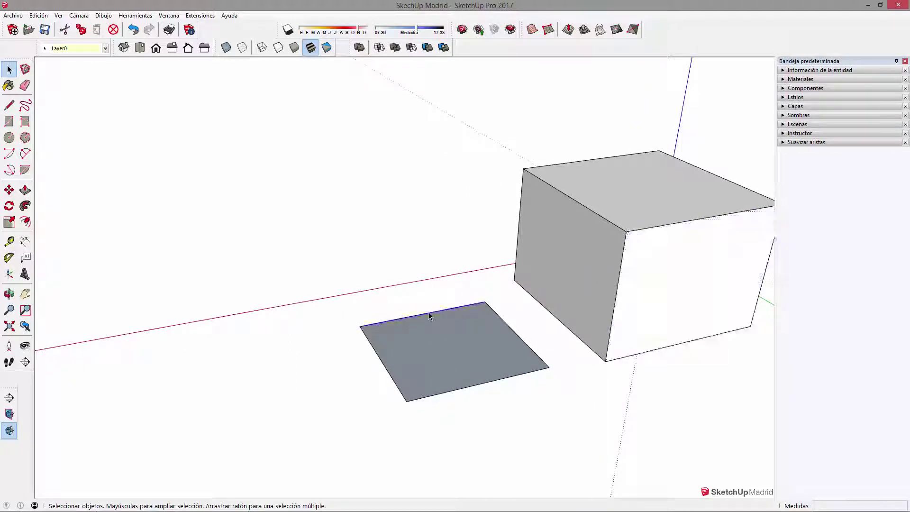
click(483, 332)
- Push/pull the new rectangle up into a second box beside the cube
key(p)
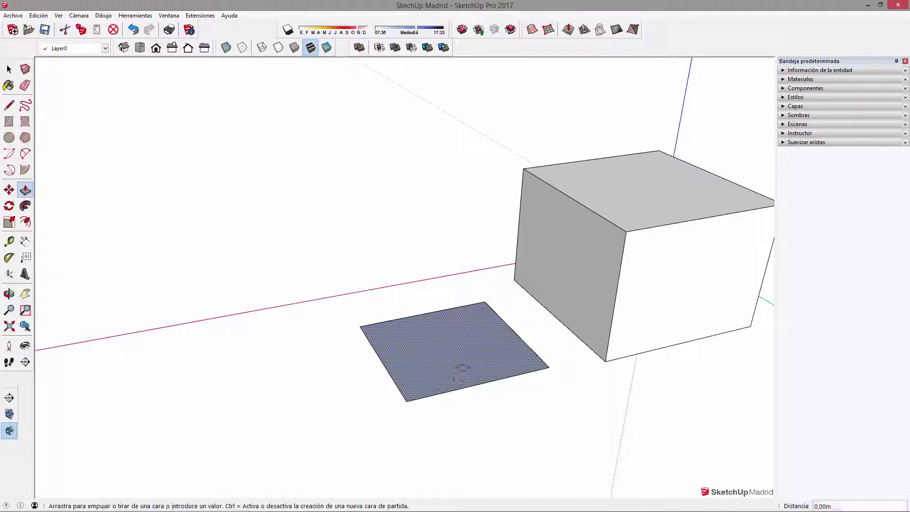
click(464, 365)
click(463, 256)
key(space)
scroll(409, 241, up, 2)
scroll(410, 241, up, 1)
click(387, 278)
mouse_move(464, 354)
middle_down()
mouse_move(140, 332)
mouse_move(488, 308)
middle_up()
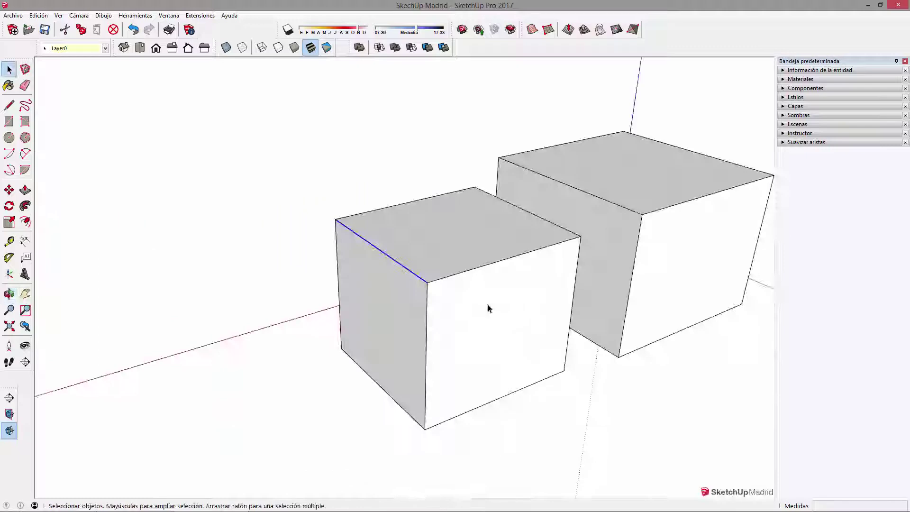
click(532, 394)
middle_drag(510, 316, 411, 315)
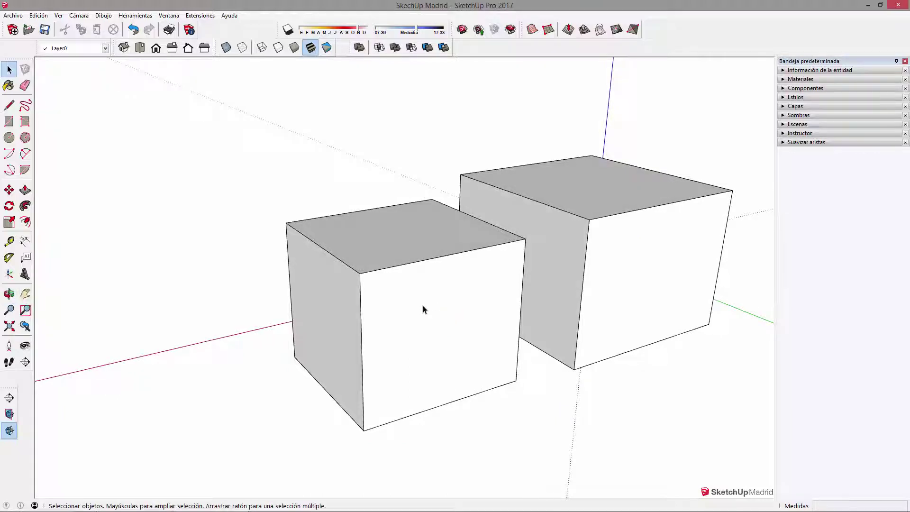
click(360, 267)
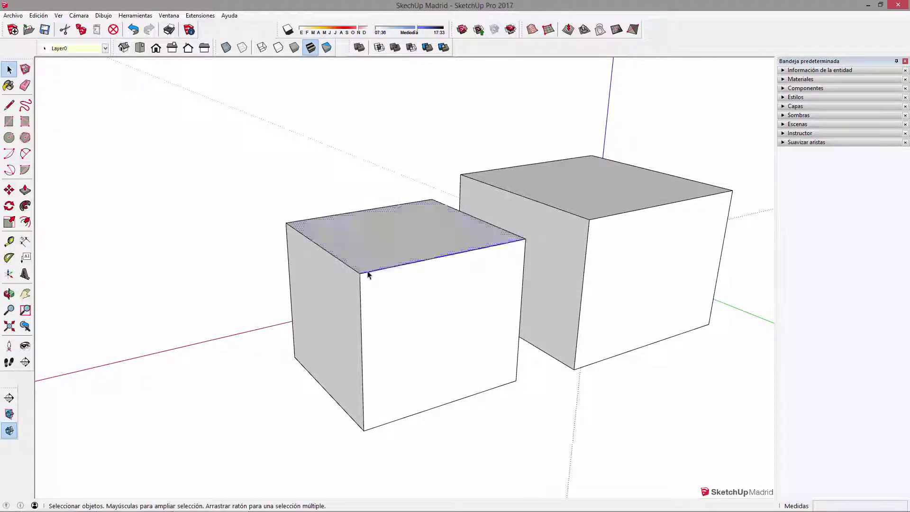
scroll(378, 268, up, 2)
mouse_move(386, 271)
middle_down()
mouse_move(422, 290)
mouse_move(428, 266)
middle_up()
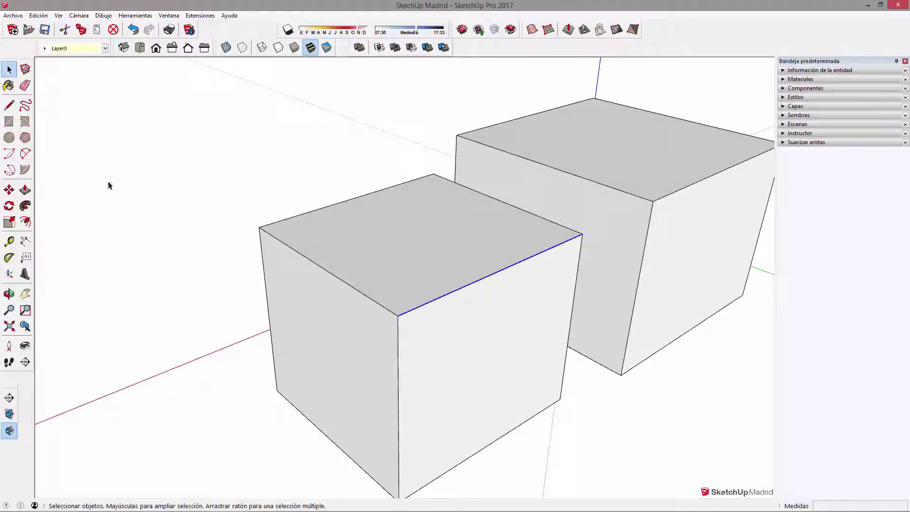
click(25, 85)
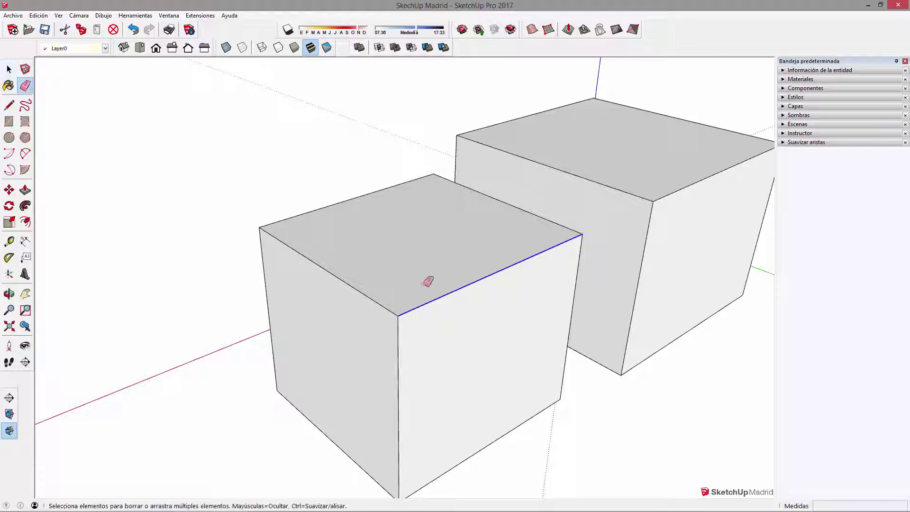
click(437, 299)
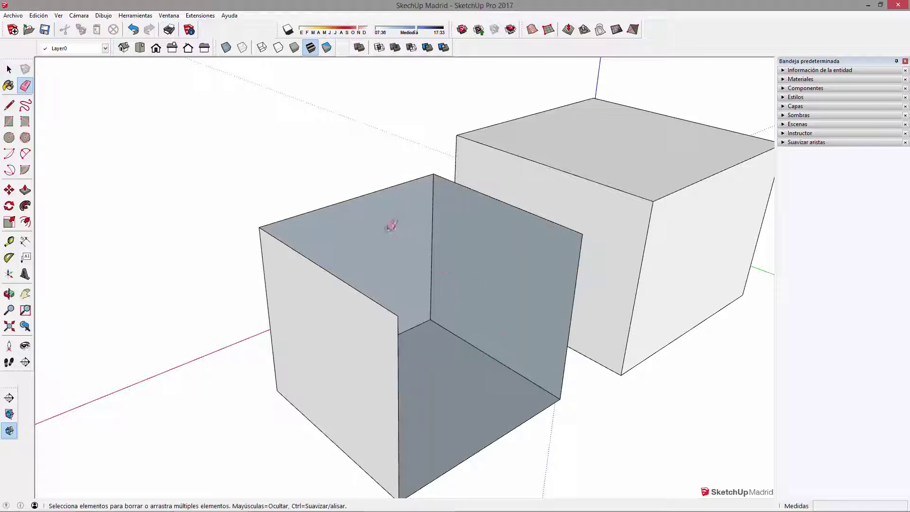
mouse_move(374, 229)
middle_down()
mouse_move(371, 251)
mouse_move(346, 198)
mouse_move(364, 170)
middle_up()
key(l)
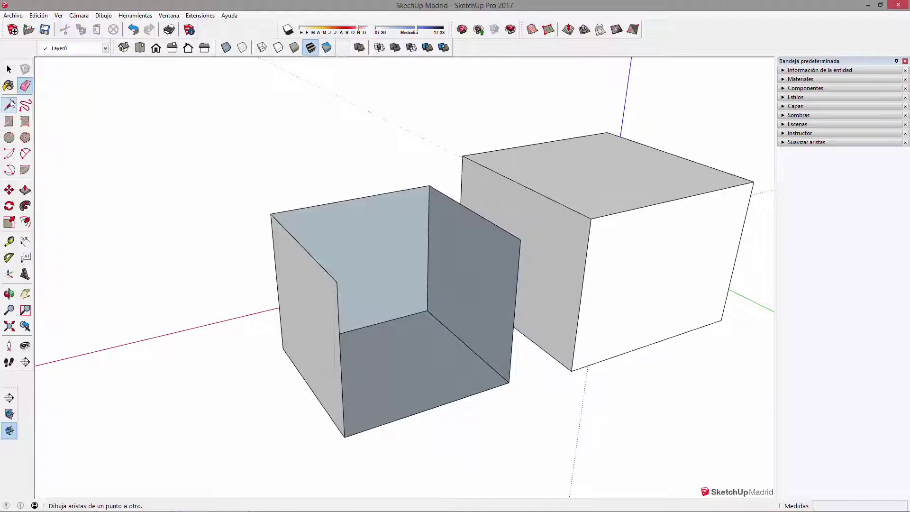
click(337, 282)
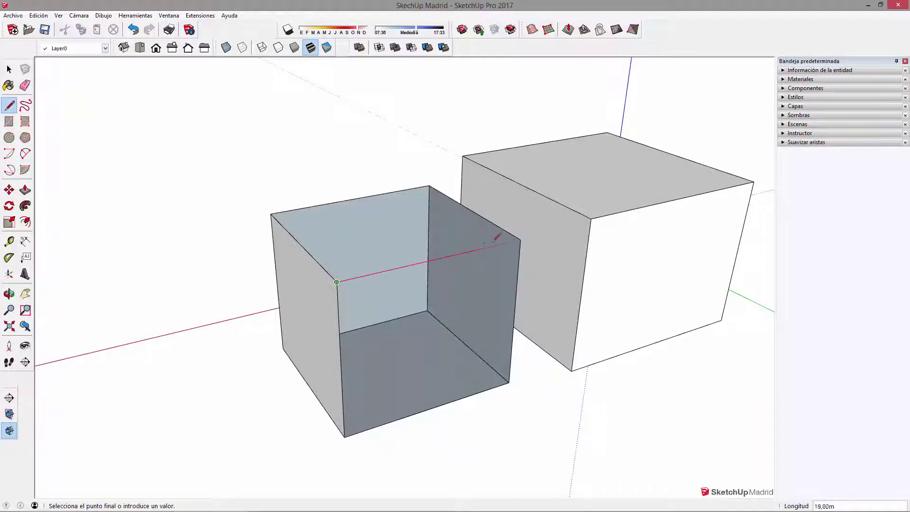
click(520, 240)
key(space)
click(392, 248)
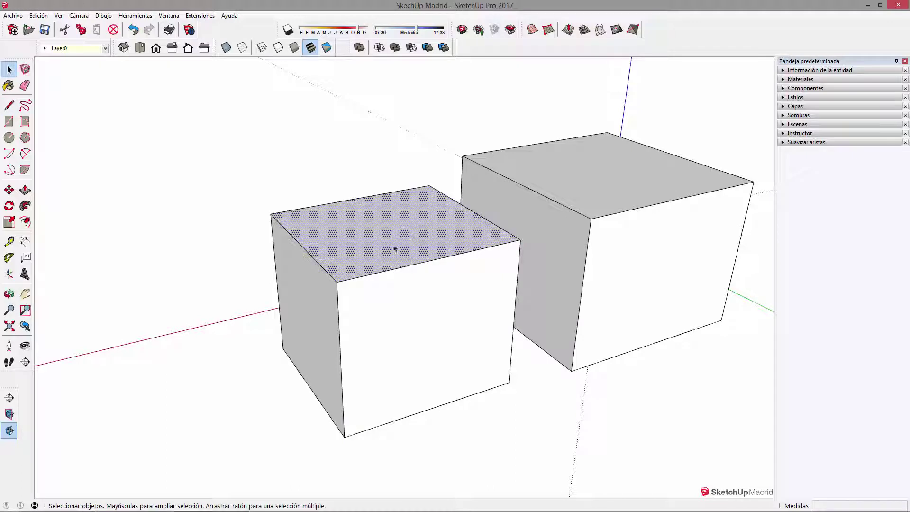
scroll(392, 248, up, 2)
click(400, 303)
middle_drag(424, 315, 431, 309)
click(424, 279)
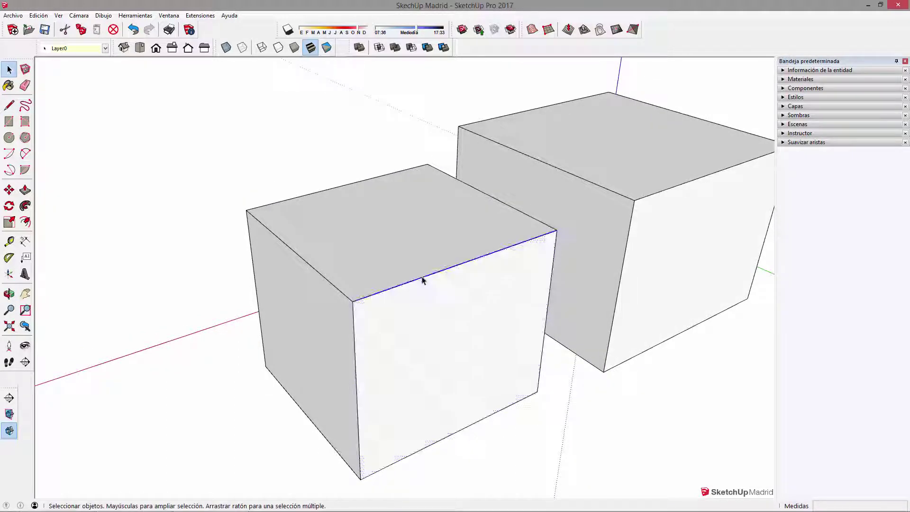
click(25, 86)
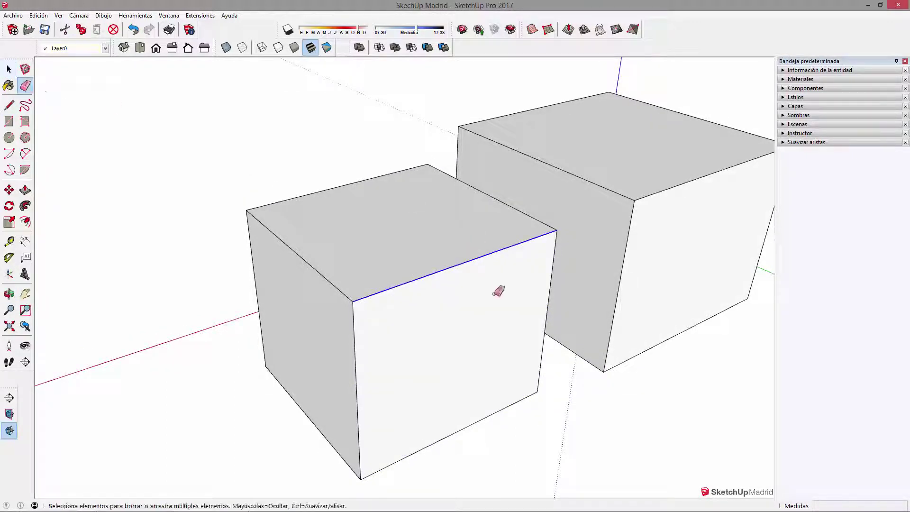
key(l)
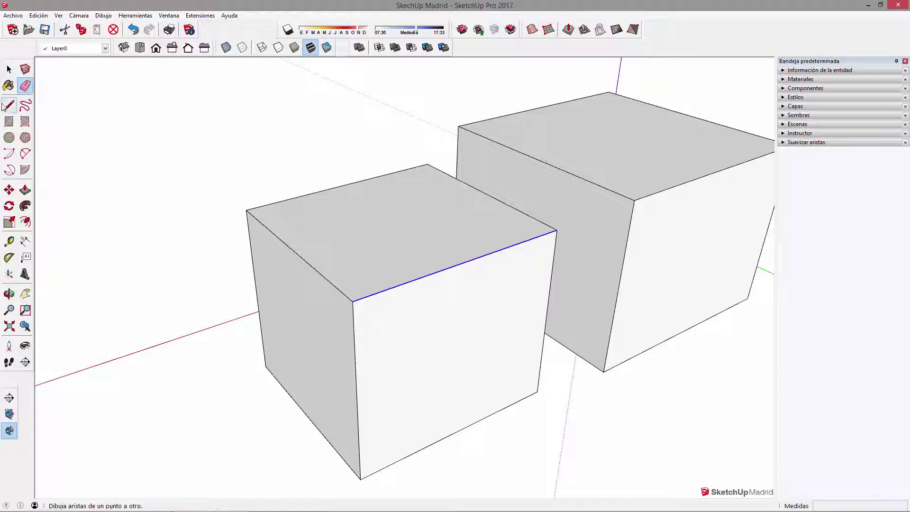
mouse_move(466, 327)
middle_down()
mouse_move(445, 279)
mouse_move(285, 266)
mouse_move(191, 284)
mouse_move(518, 300)
mouse_move(488, 346)
mouse_move(516, 319)
middle_up()
mouse_move(423, 112)
middle_down()
mouse_move(451, 264)
mouse_move(363, 264)
mouse_move(400, 254)
middle_up()
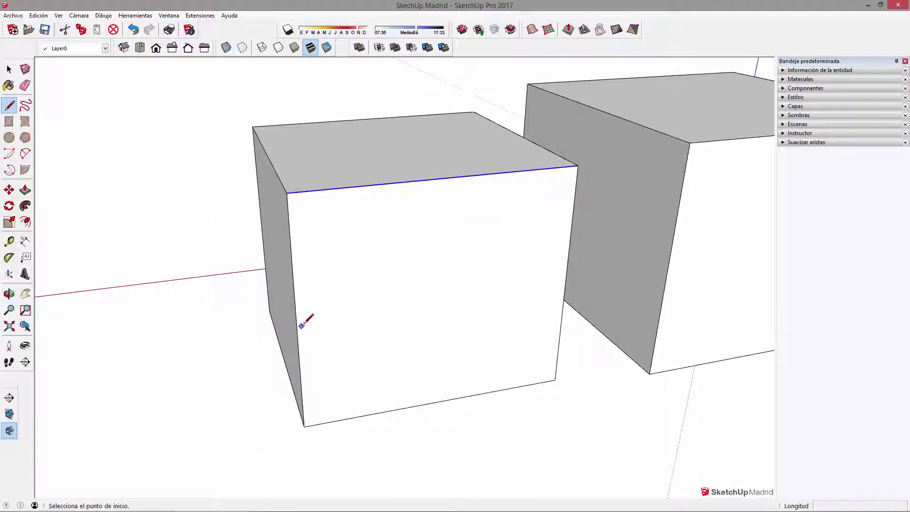
- Draw a sloping line across the box's front face and two lines on its top
middle_drag(337, 246, 361, 267)
click(312, 284)
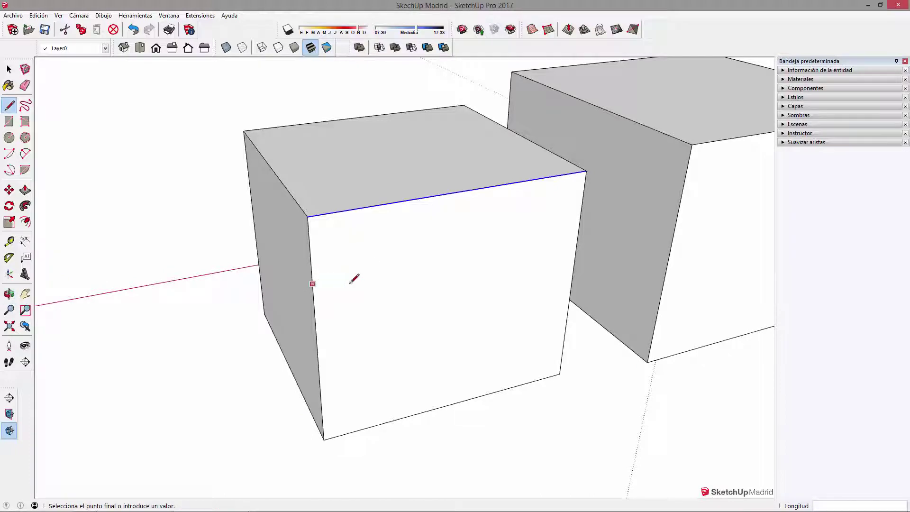
click(565, 327)
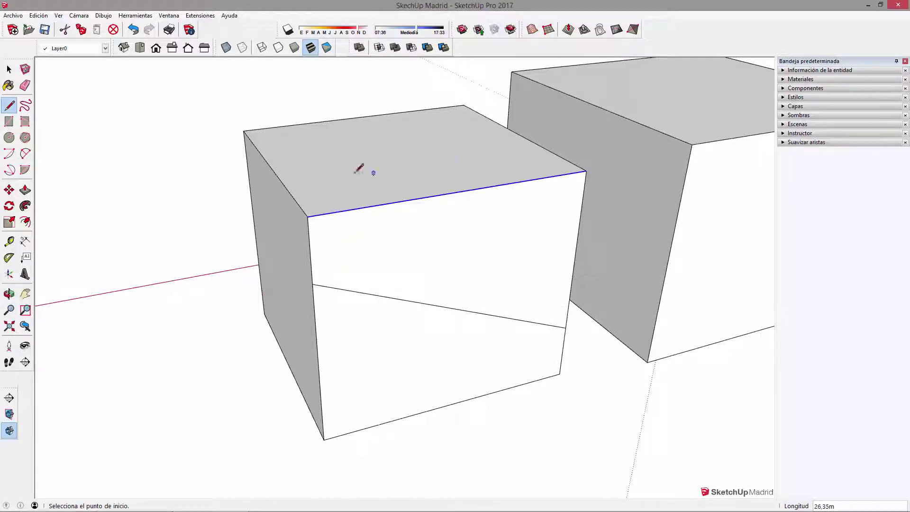
click(296, 192)
click(409, 128)
click(449, 158)
click(404, 178)
- Select the split front face, the new lines and the top face to check them
middle_drag(402, 178, 378, 213)
key(space)
click(446, 199)
mouse_move(446, 199)
middle_down()
mouse_move(383, 171)
mouse_move(384, 106)
mouse_move(500, 212)
middle_up()
click(427, 258)
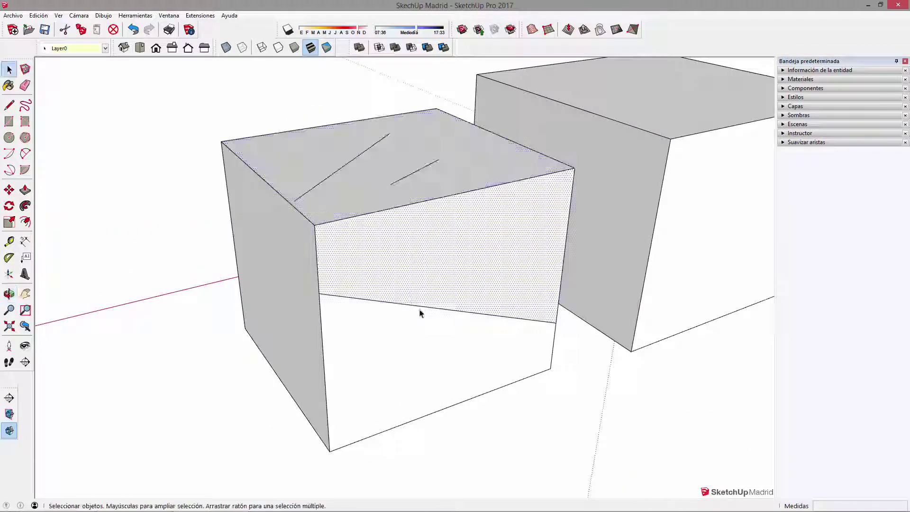
click(377, 301)
click(404, 179)
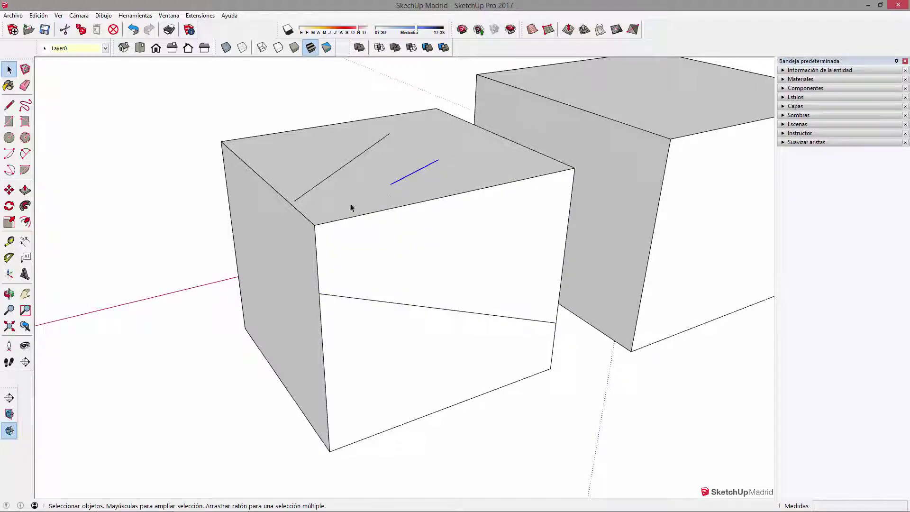
click(405, 137)
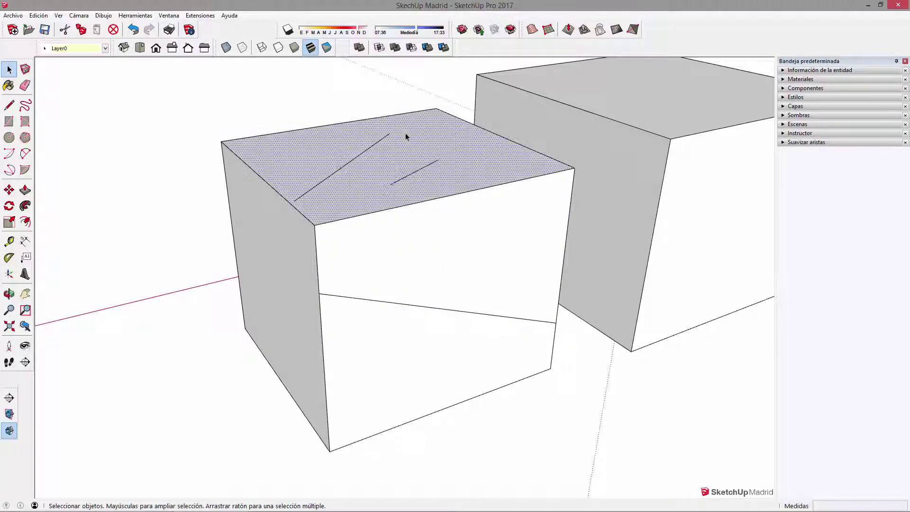
mouse_move(412, 151)
middle_down()
mouse_move(367, 183)
mouse_move(261, 187)
mouse_move(390, 205)
mouse_move(368, 296)
mouse_move(443, 340)
middle_up()
click(431, 338)
click(362, 184)
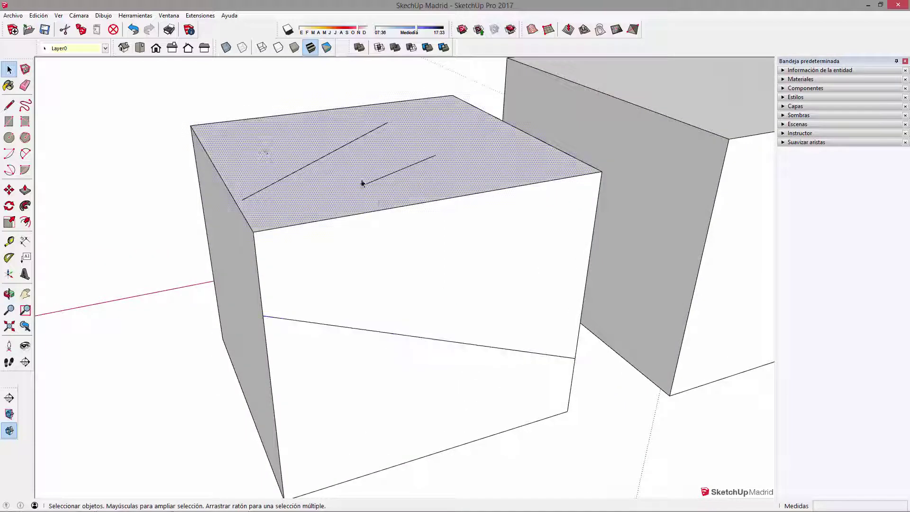
- Erase the long and short stray lines from the top face with the Eraser
click(25, 85)
click(335, 151)
click(406, 167)
click(400, 334)
middle_drag(410, 345, 223, 299)
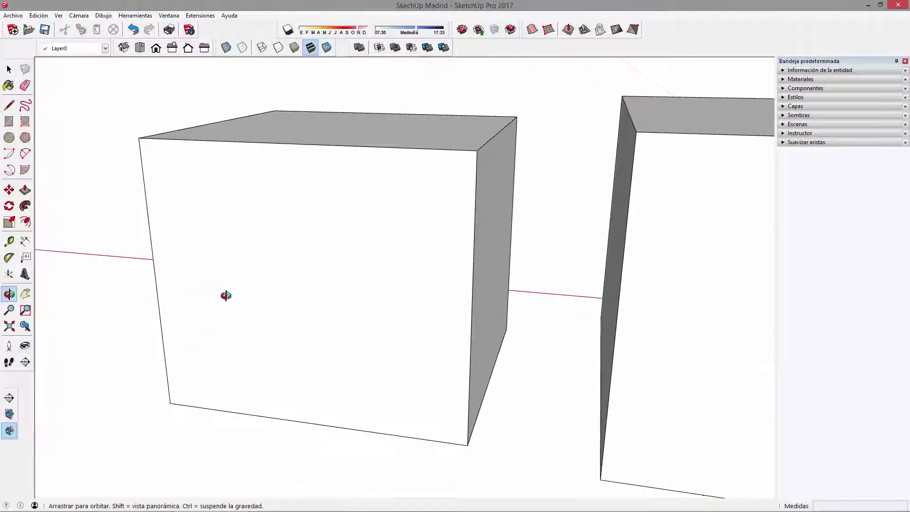
key(space)
click(222, 196)
mouse_move(295, 245)
middle_down()
mouse_move(455, 295)
mouse_move(393, 199)
middle_up()
click(371, 85)
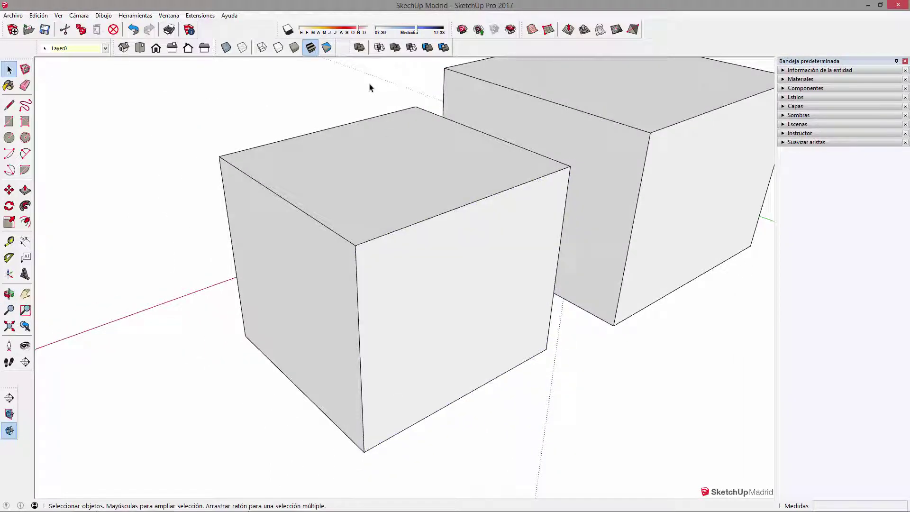
click(25, 87)
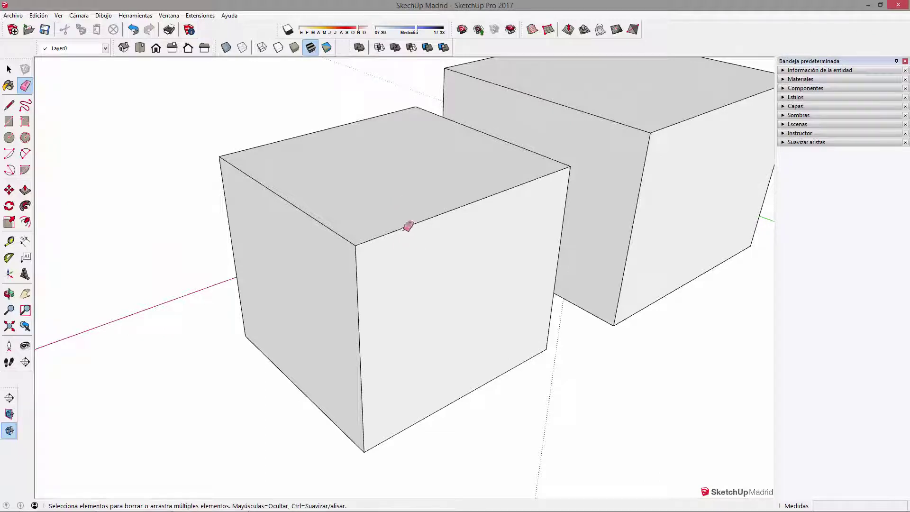
scroll(407, 226, down, 1)
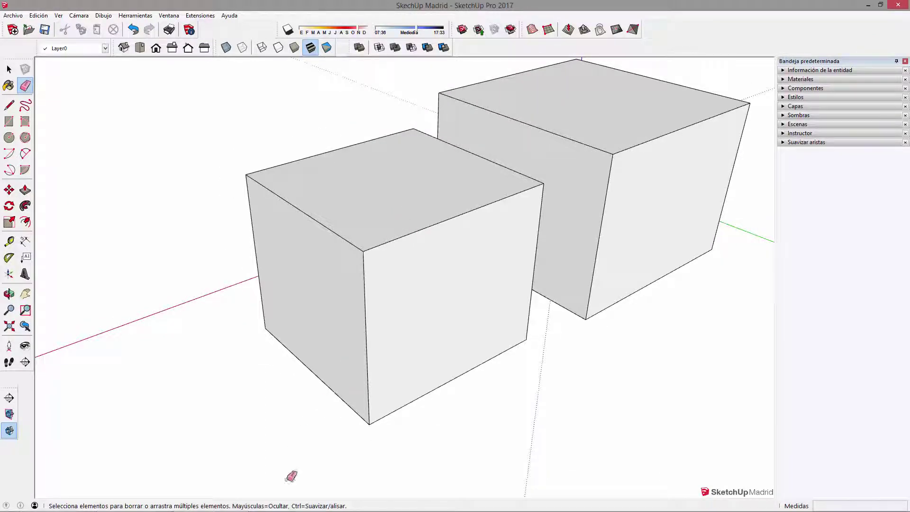
click(420, 229)
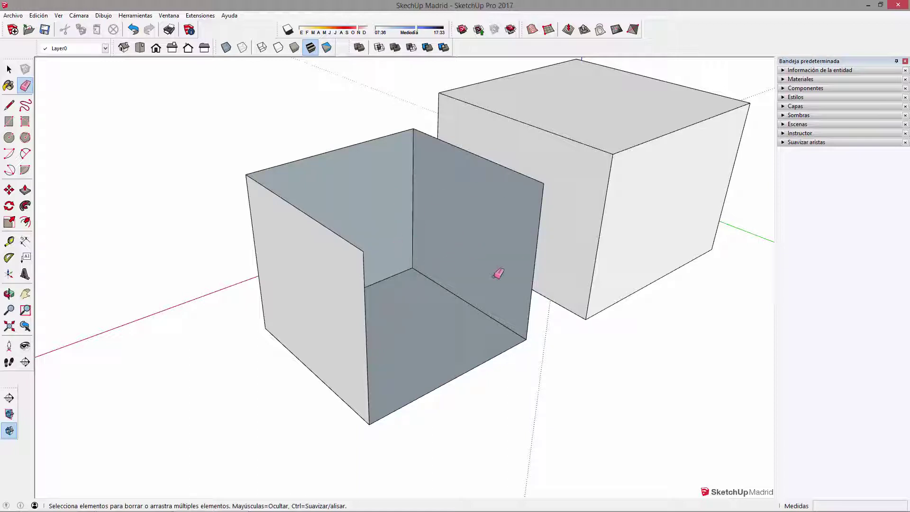
middle_drag(457, 296, 229, 297)
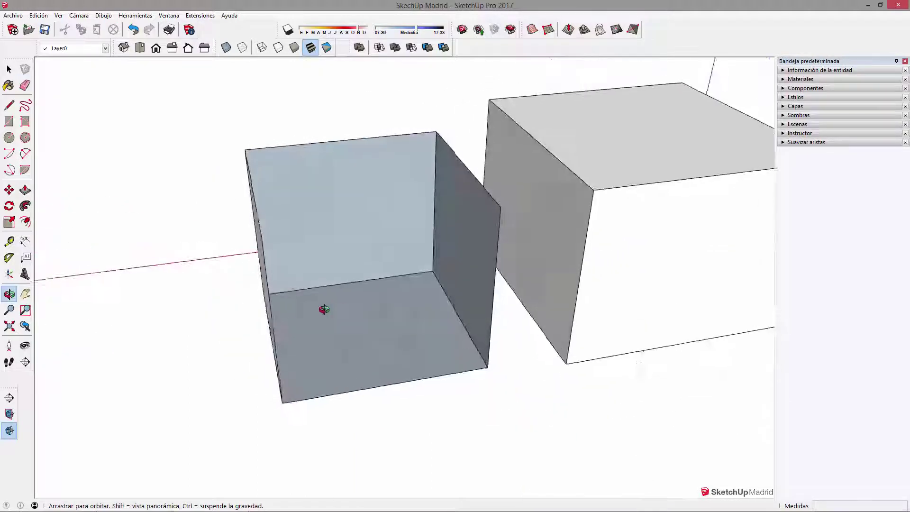
key(ctrl+z)
middle_drag(363, 293, 455, 272)
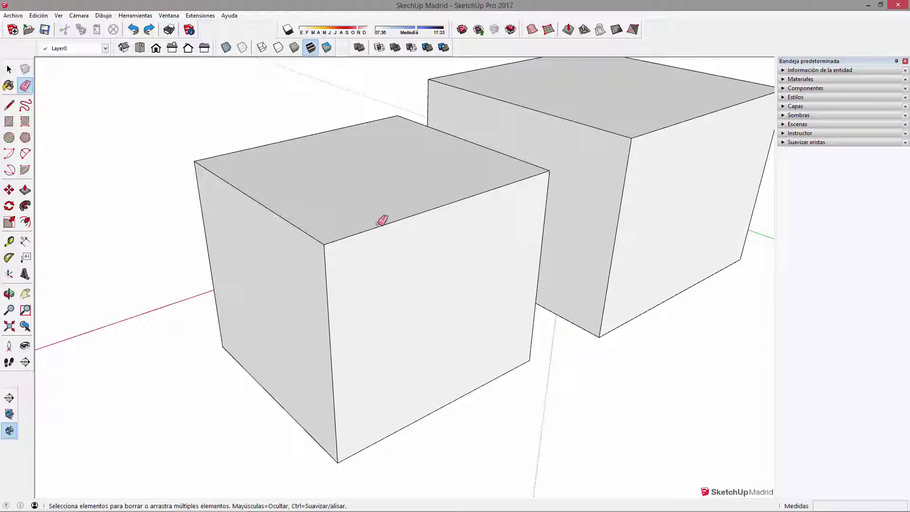
- Trial-soften the near box's top edges, then undo the top-left edge softening
ctrl+click(382, 221)
key(o)
mouse_move(413, 279)
mouse_down()
mouse_move(127, 302)
mouse_move(461, 299)
mouse_up()
key(e)
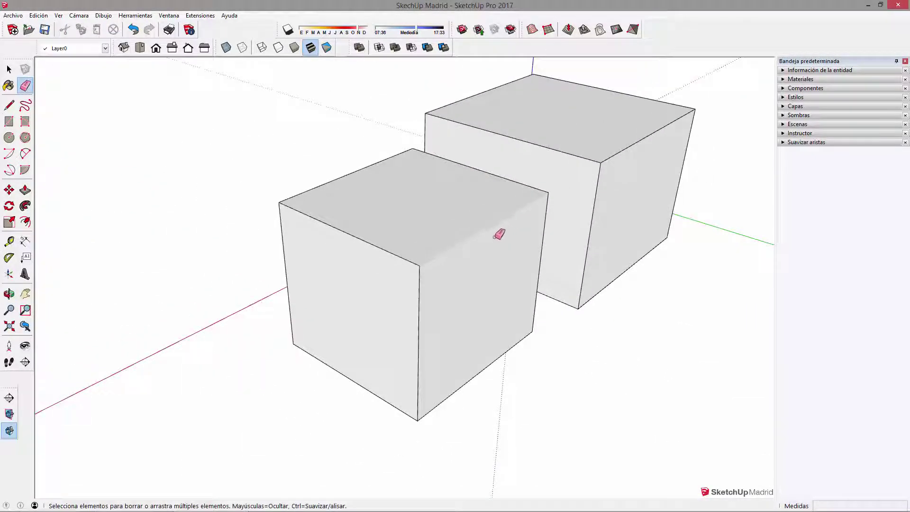
ctrl+click(383, 247)
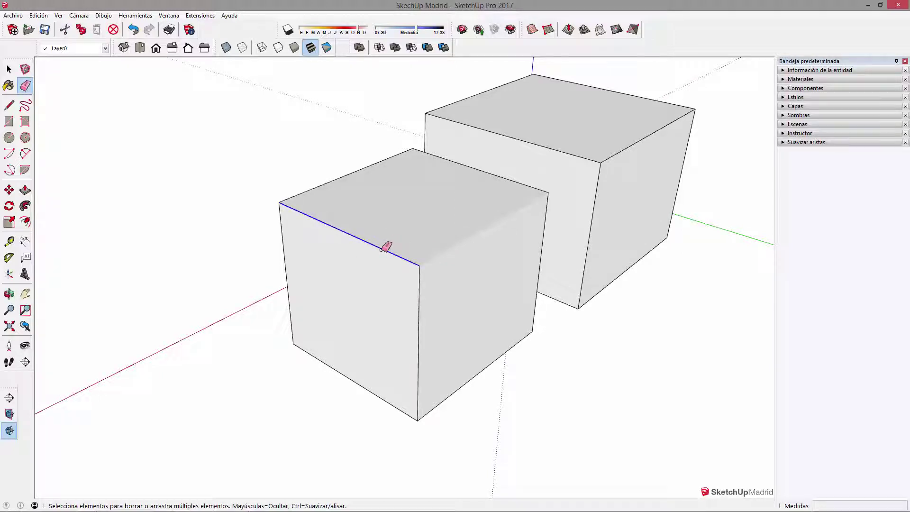
middle_drag(366, 274, 308, 230)
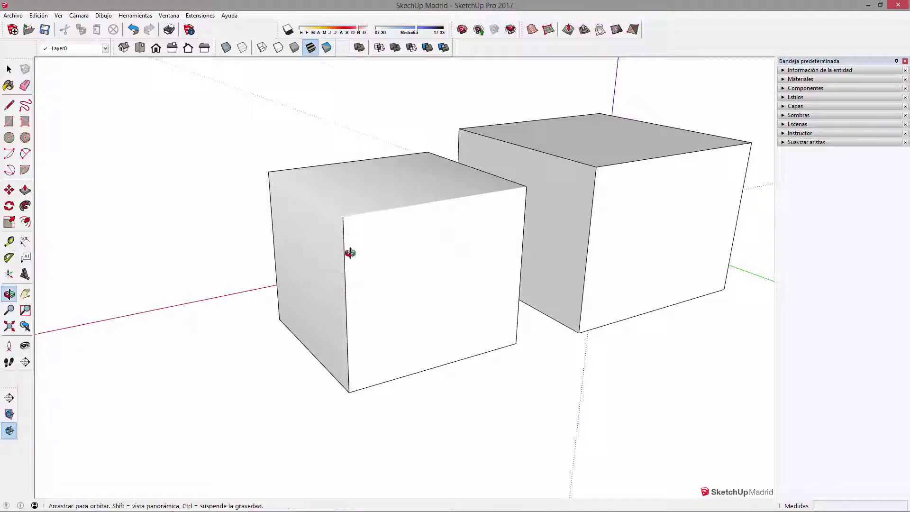
middle_drag(349, 252, 385, 300)
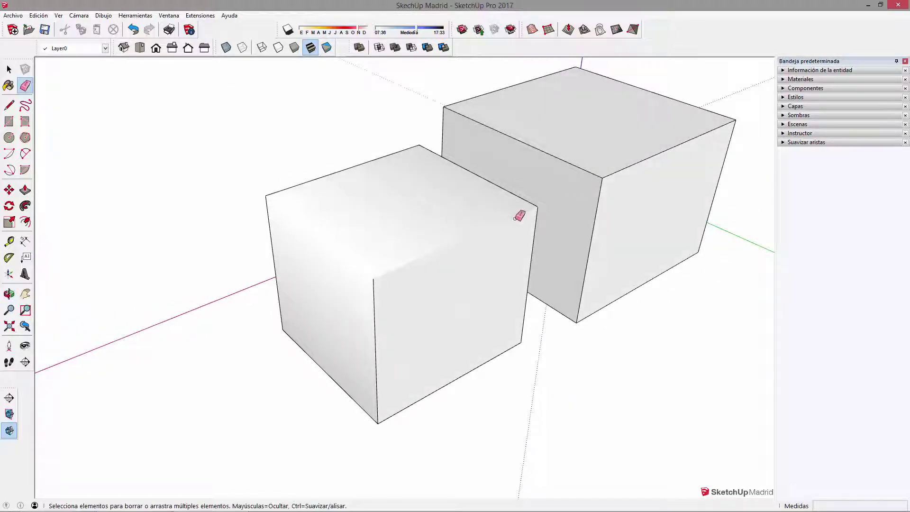
key(ctrl+z)
- Soften the far box's top front edge and select its merged surface
ctrl+click(656, 149)
middle_drag(634, 175, 630, 167)
key(space)
click(632, 155)
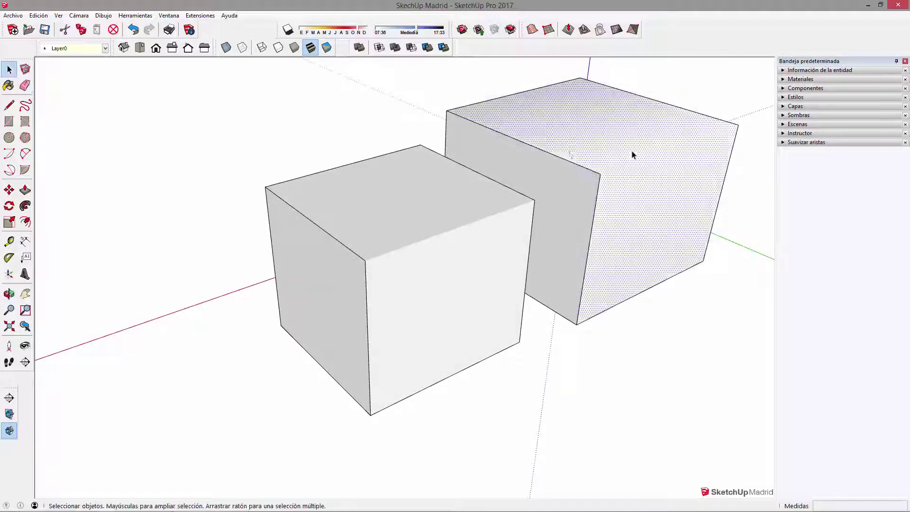
click(424, 225)
click(447, 237)
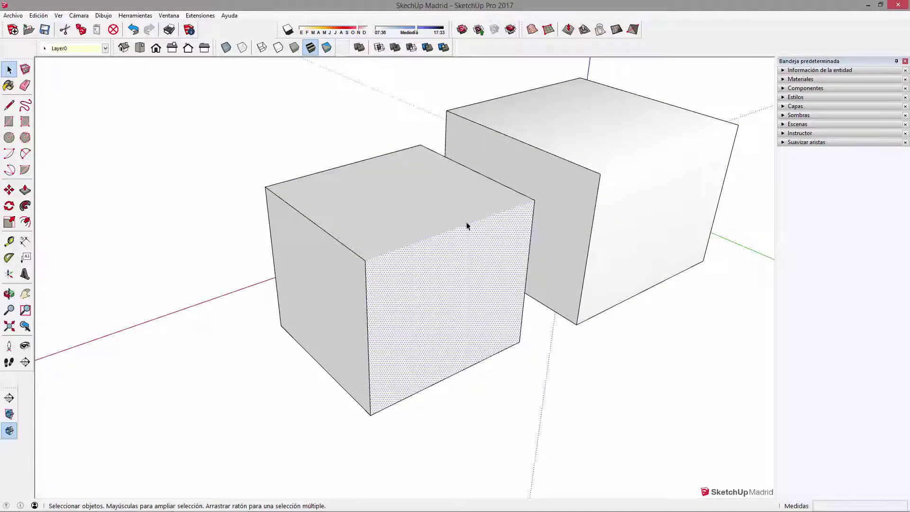
- Select the top and front faces of both boxes to compare their softening
mouse_move(454, 231)
middle_down()
mouse_move(362, 240)
mouse_move(440, 195)
middle_up()
scroll(362, 244, up, 2)
click(346, 242)
click(351, 263)
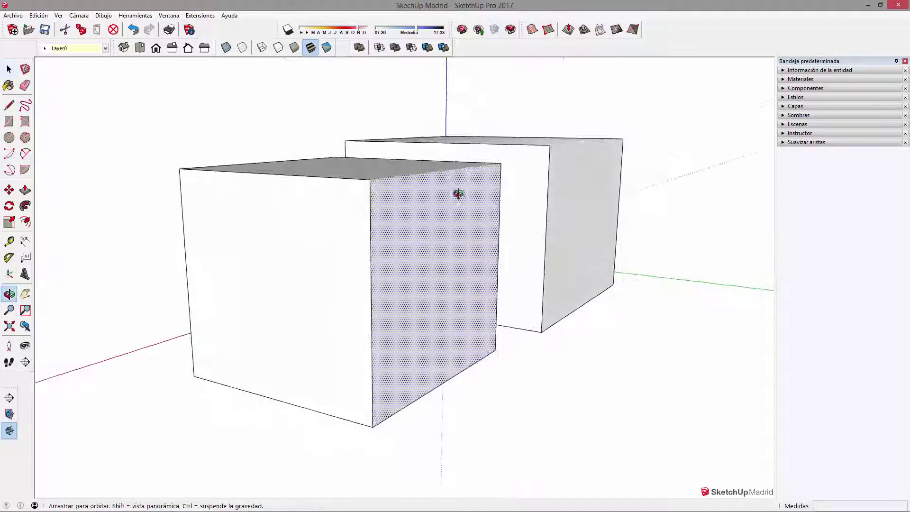
mouse_move(439, 352)
middle_down()
mouse_move(440, 280)
mouse_move(376, 310)
mouse_move(292, 227)
middle_up()
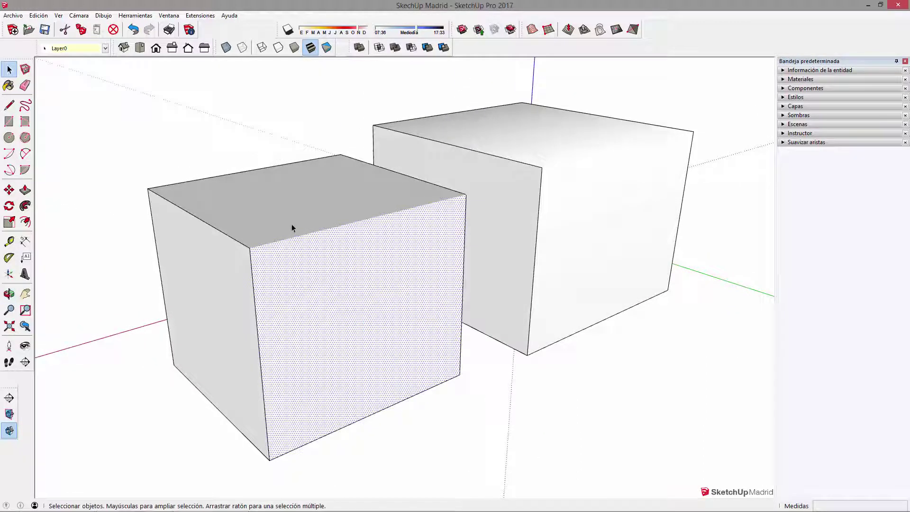
click(305, 232)
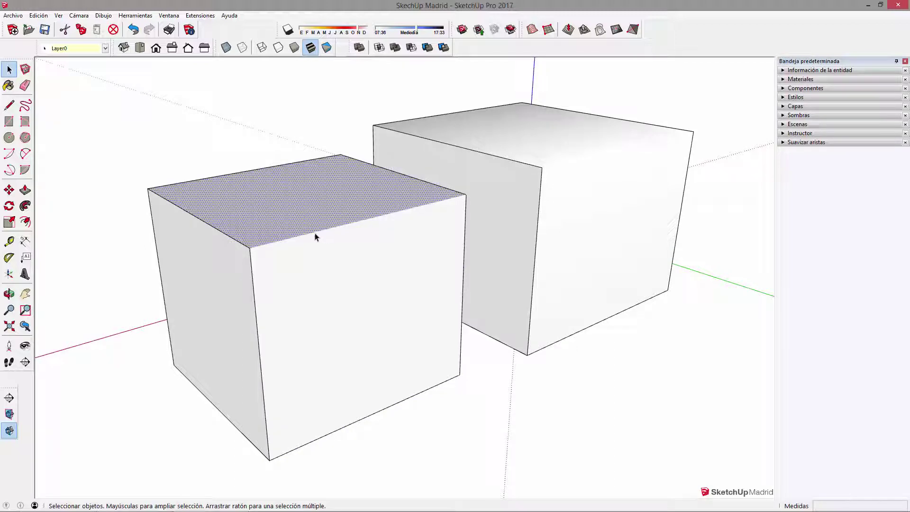
mouse_move(431, 207)
middle_down()
mouse_move(270, 243)
mouse_move(134, 240)
middle_up()
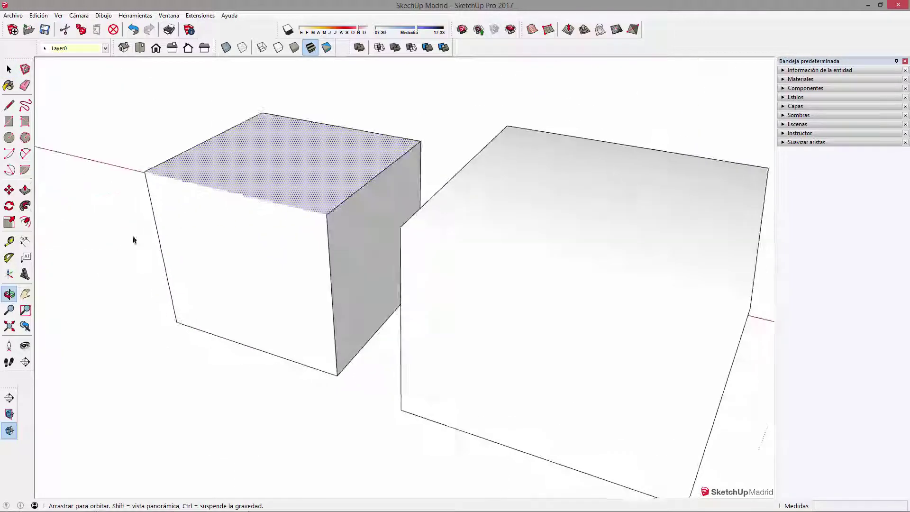
middle_drag(464, 263, 758, 258)
click(564, 126)
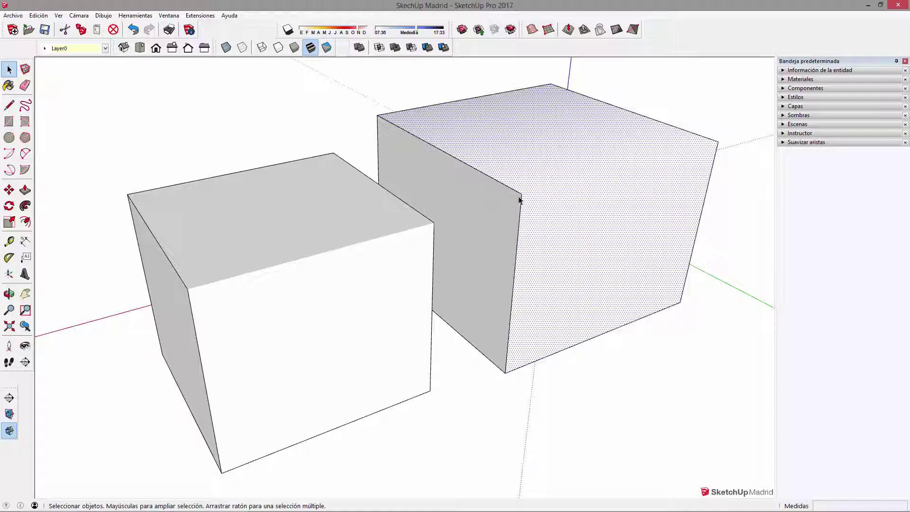
- Orbit around both boxes to view the softened surfaces from several angles
middle_drag(597, 183, 476, 202)
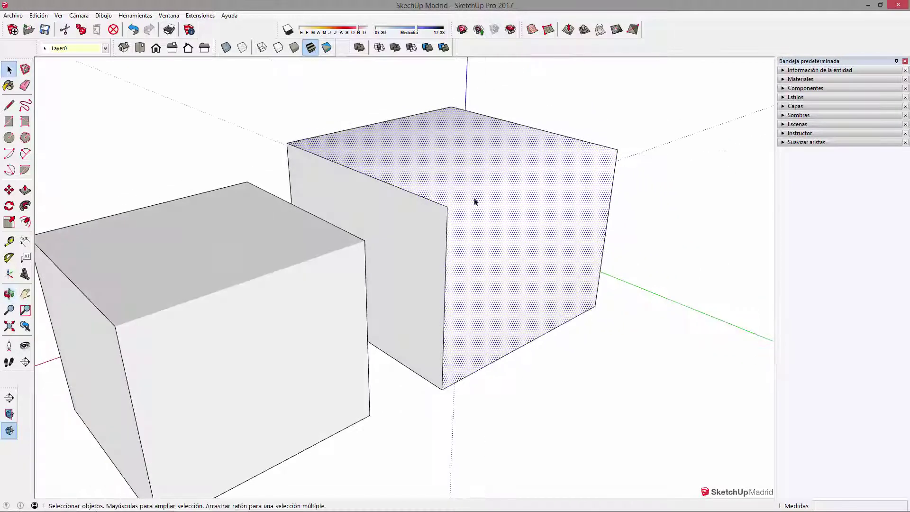
mouse_move(467, 193)
middle_down()
mouse_move(246, 171)
mouse_move(384, 260)
mouse_move(480, 183)
middle_up()
mouse_move(451, 306)
middle_down()
mouse_move(492, 218)
mouse_move(516, 193)
mouse_move(352, 224)
mouse_move(388, 209)
middle_up()
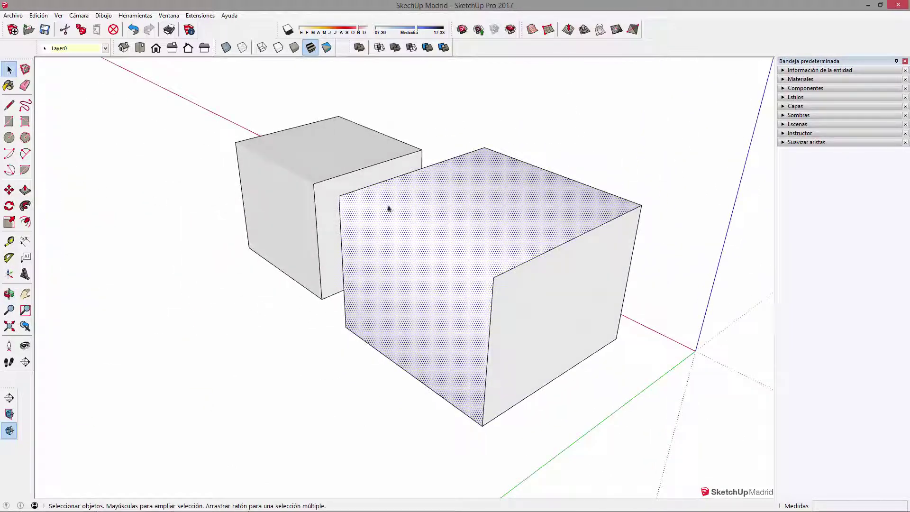
mouse_move(418, 134)
middle_down()
mouse_move(445, 272)
mouse_move(428, 270)
middle_up()
mouse_move(392, 218)
middle_down()
mouse_move(613, 270)
mouse_move(368, 177)
middle_up()
- Draw a rectangle left of the cube and push/pull it into a thin slab
key(r)
click(286, 157)
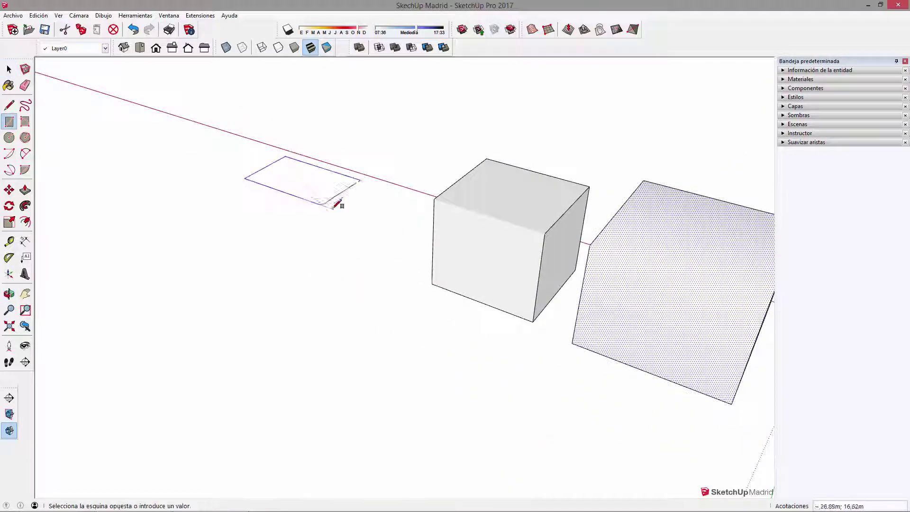
click(344, 209)
scroll(349, 205, up, 2)
scroll(349, 204, up, 1)
key(p)
drag(346, 197, 339, 182)
key(space)
- Select the slab, soften its edges with the Eraser, then undo to keep them sharp
triple_click(339, 181)
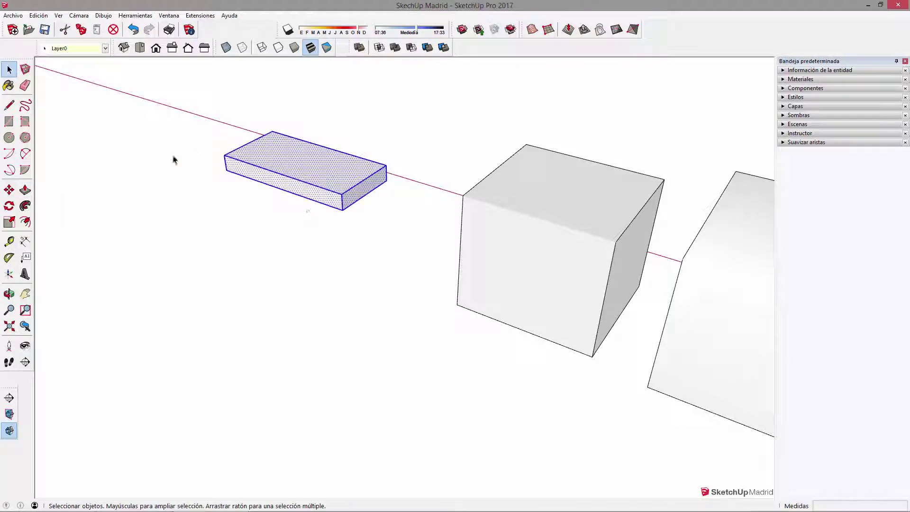
scroll(283, 146, up, 1)
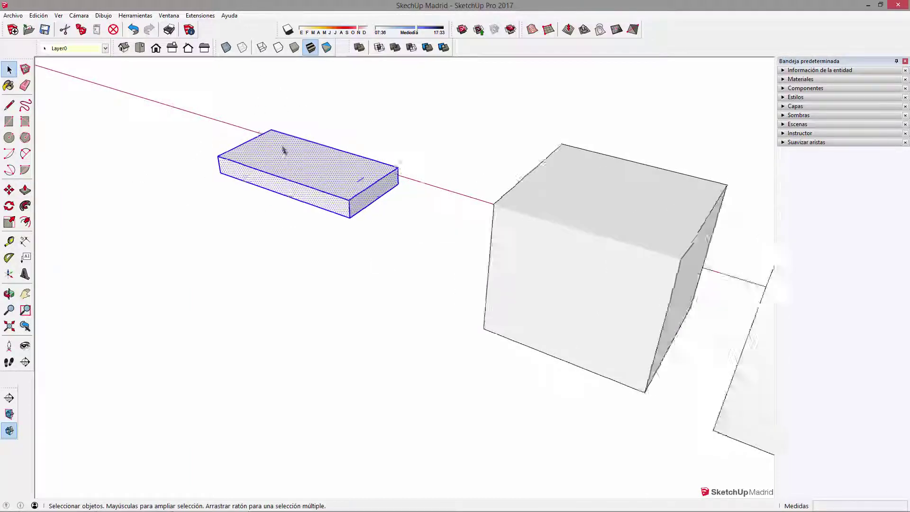
scroll(338, 177, up, 2)
click(358, 142)
drag(160, 97, 459, 275)
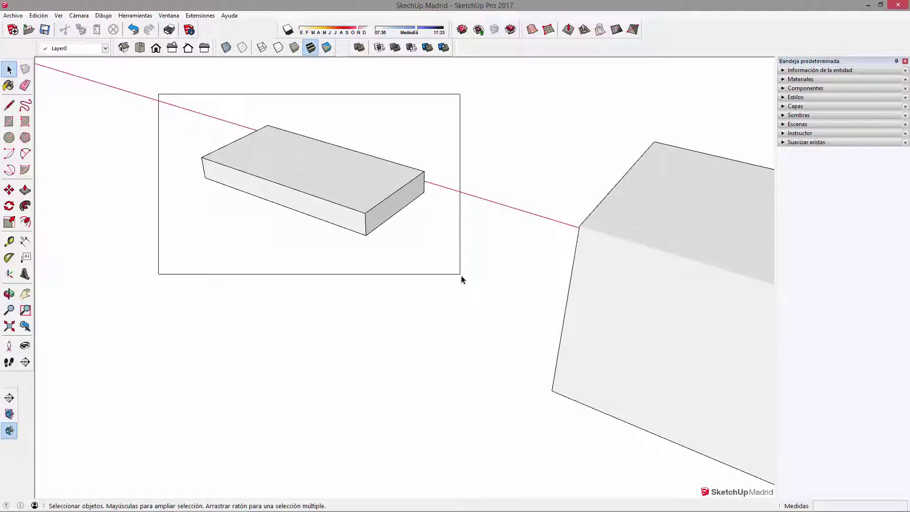
click(26, 87)
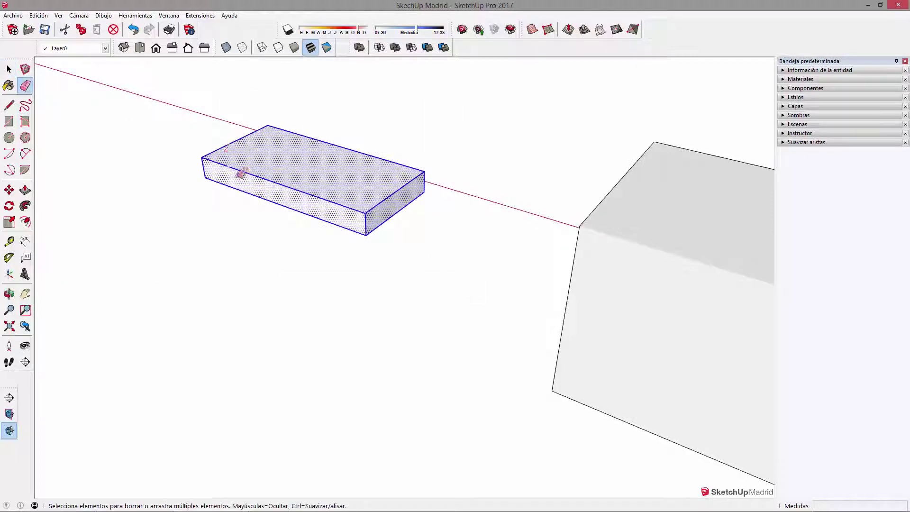
ctrl+click(256, 172)
ctrl+drag(365, 219, 378, 220)
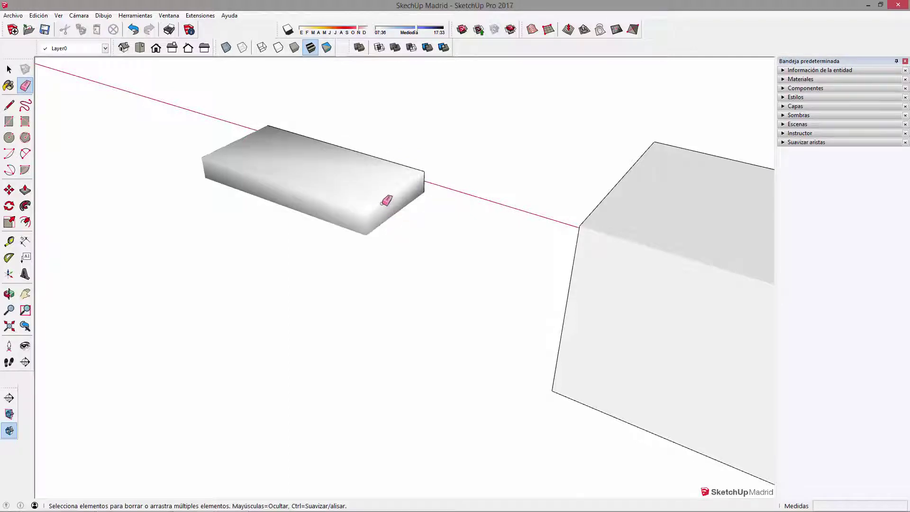
key(ctrl+z)
key(ctrl+z)
key(space)
triple_click(347, 175)
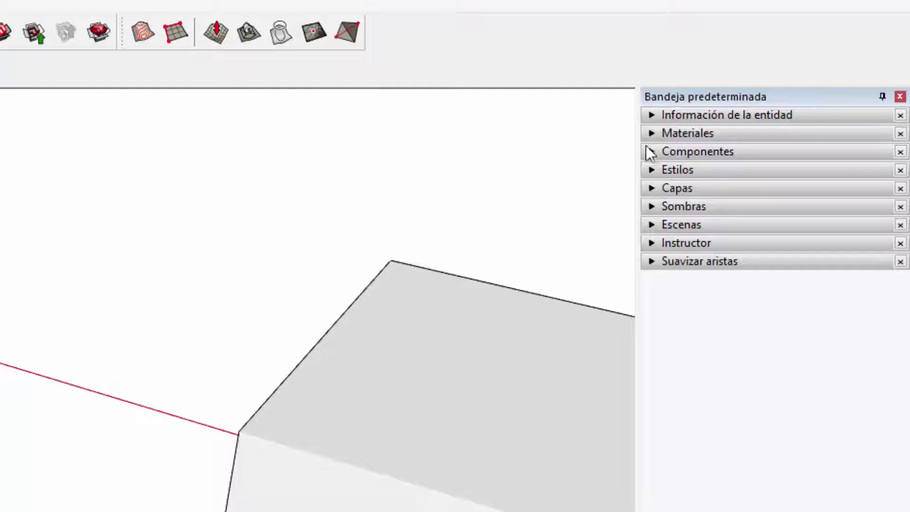
- Expand the Suavizar aristas tray panel at 20,0 grados and check the tray panel list
click(648, 261)
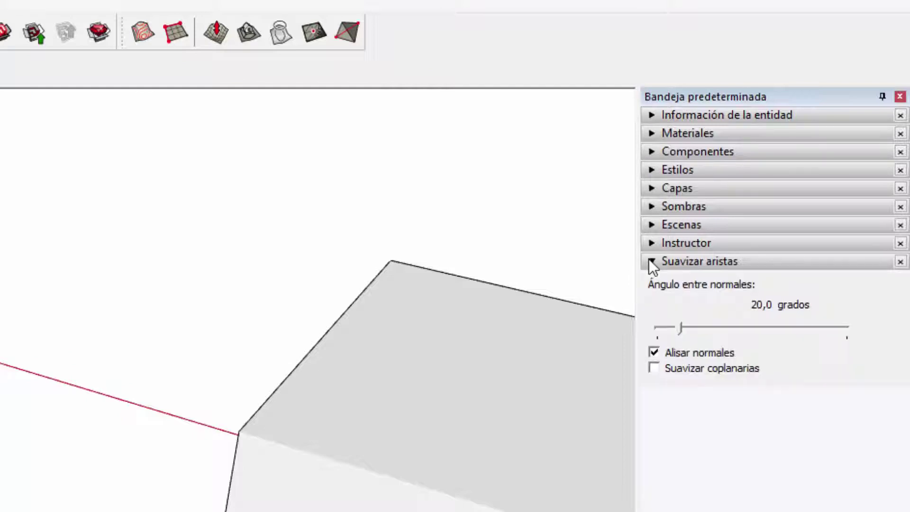
click(309, 29)
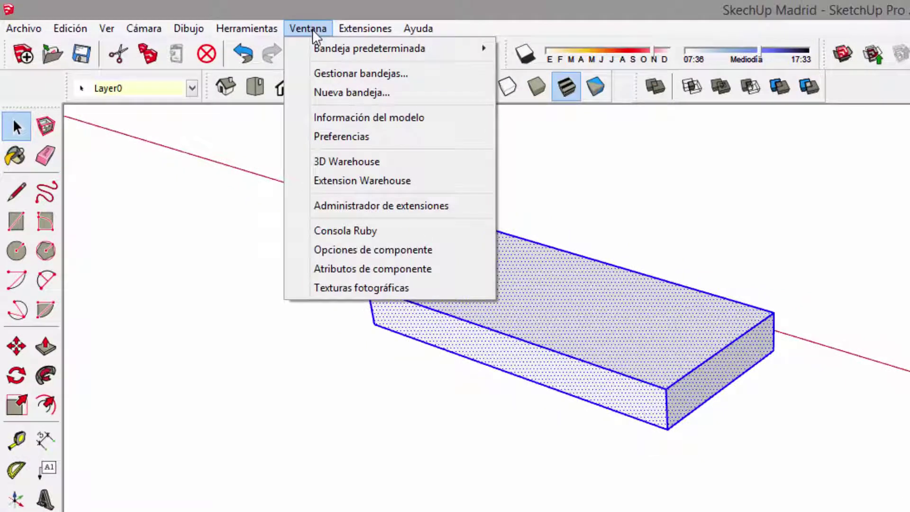
mouse_move(368, 48)
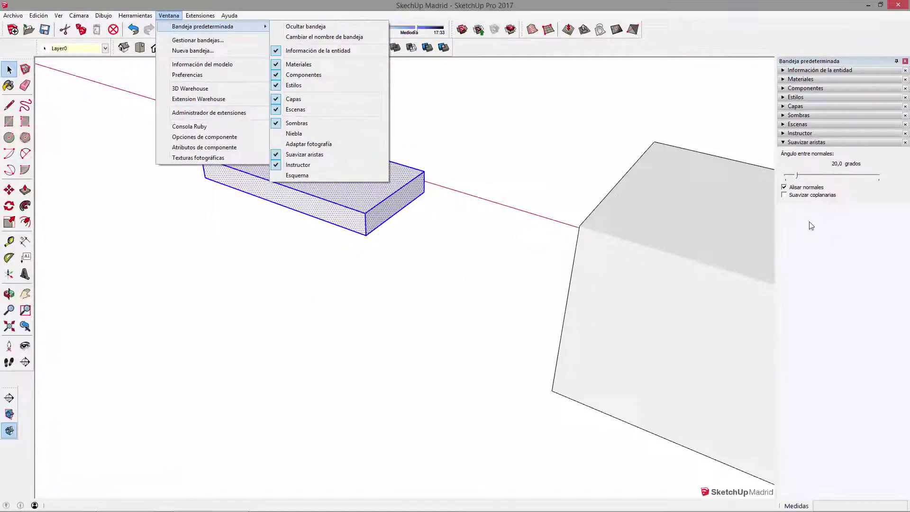
click(812, 225)
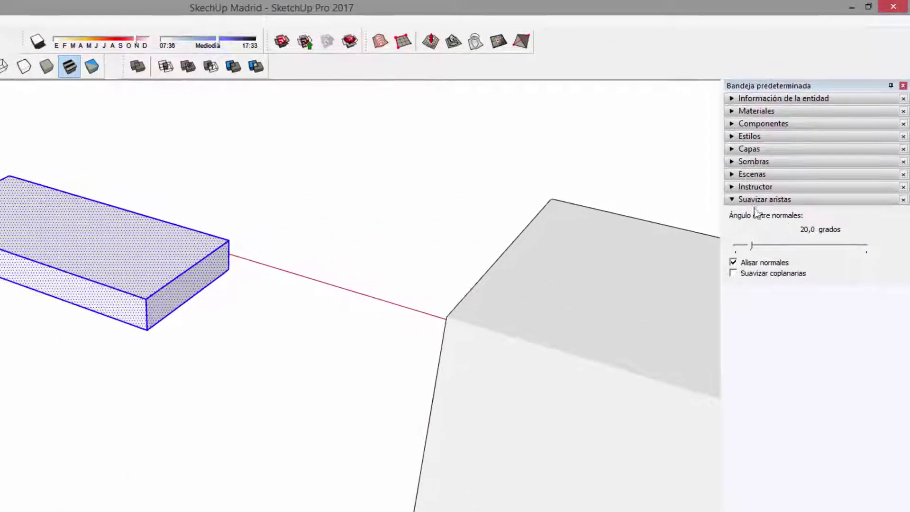
click(272, 294)
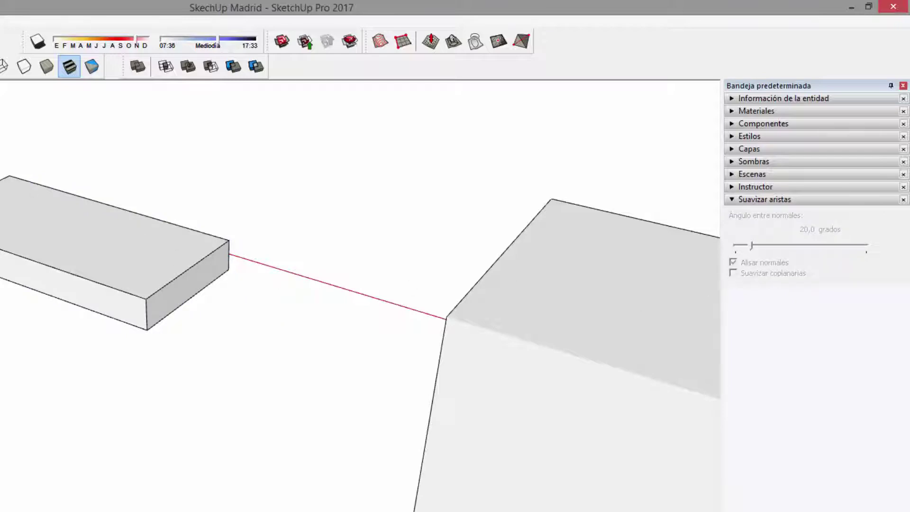
drag(1, 141, 291, 349)
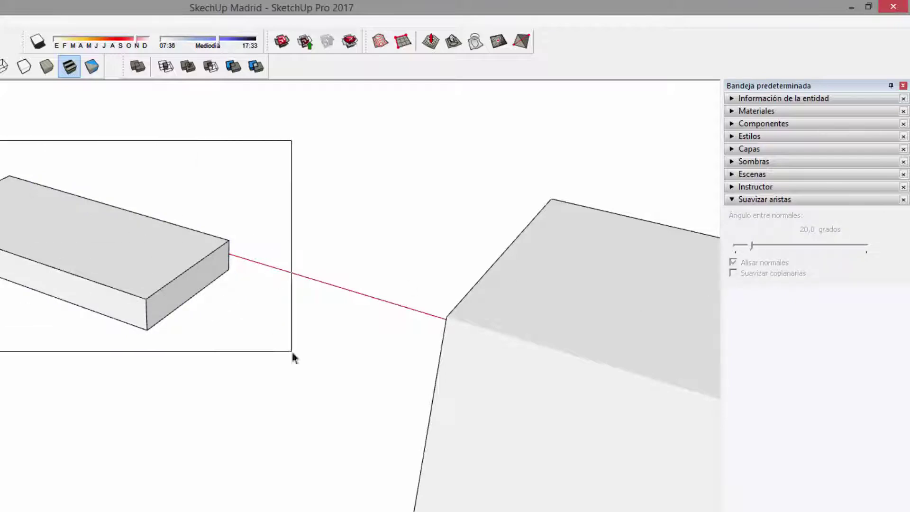
click(734, 274)
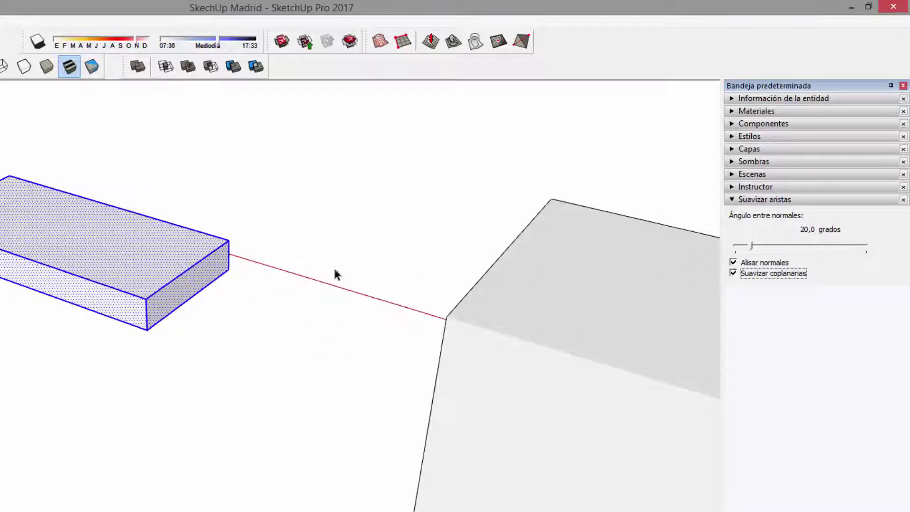
click(278, 279)
drag(1, 128, 286, 402)
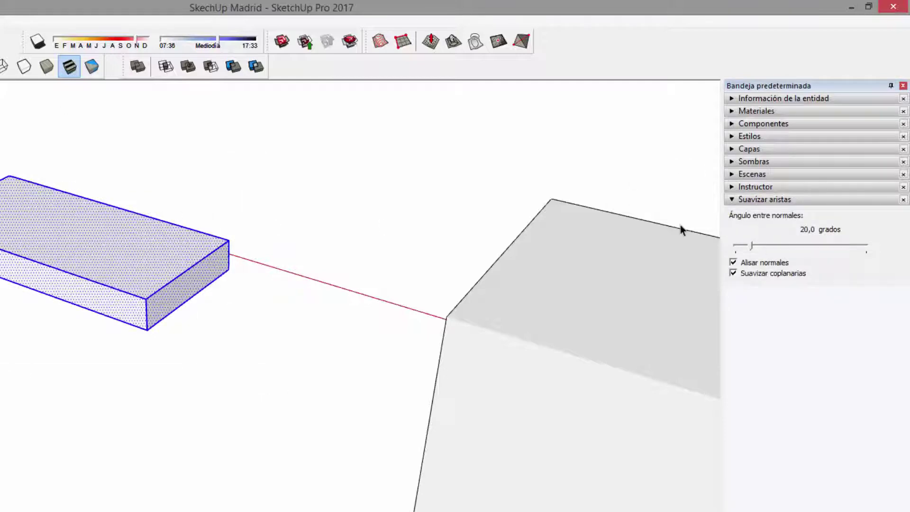
click(752, 246)
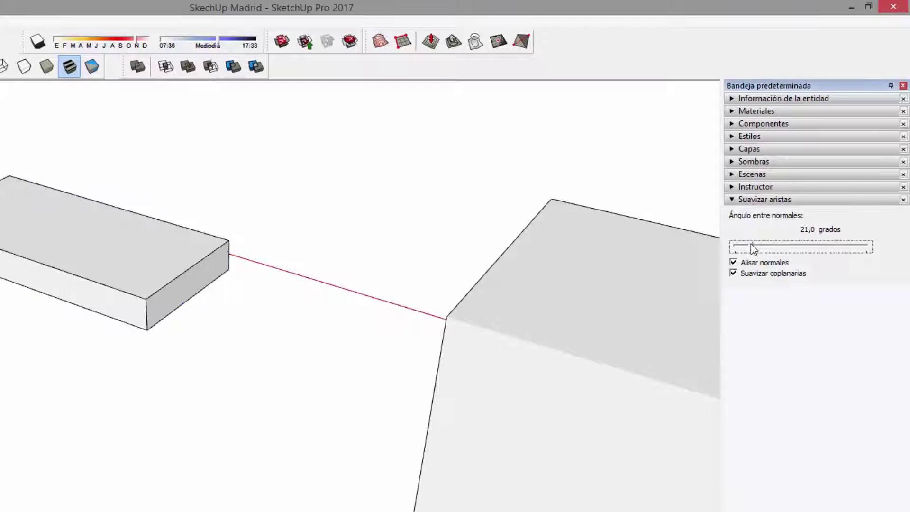
drag(764, 246, 837, 248)
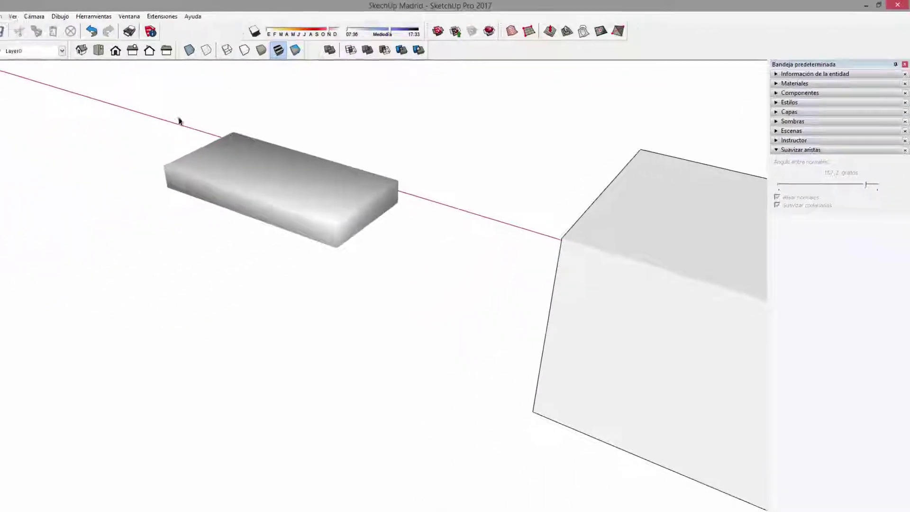
middle_drag(406, 192, 338, 188)
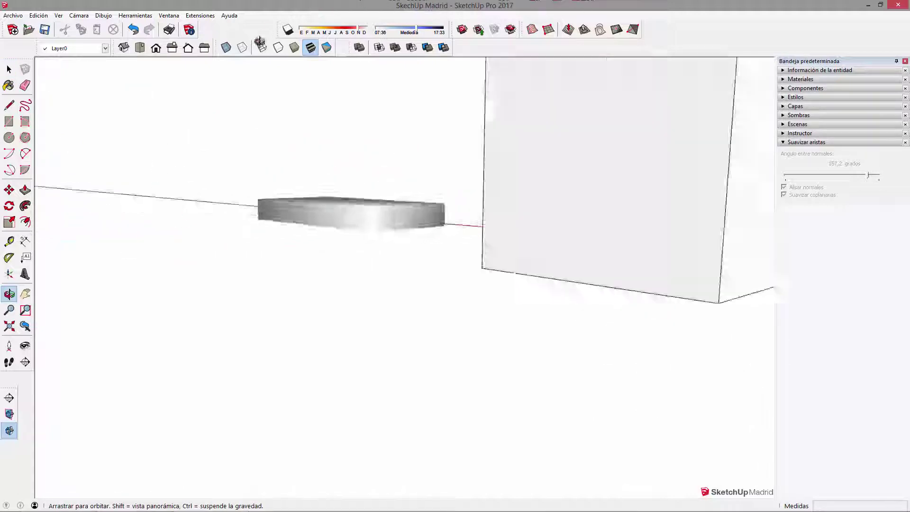
middle_drag(412, 230, 365, 154)
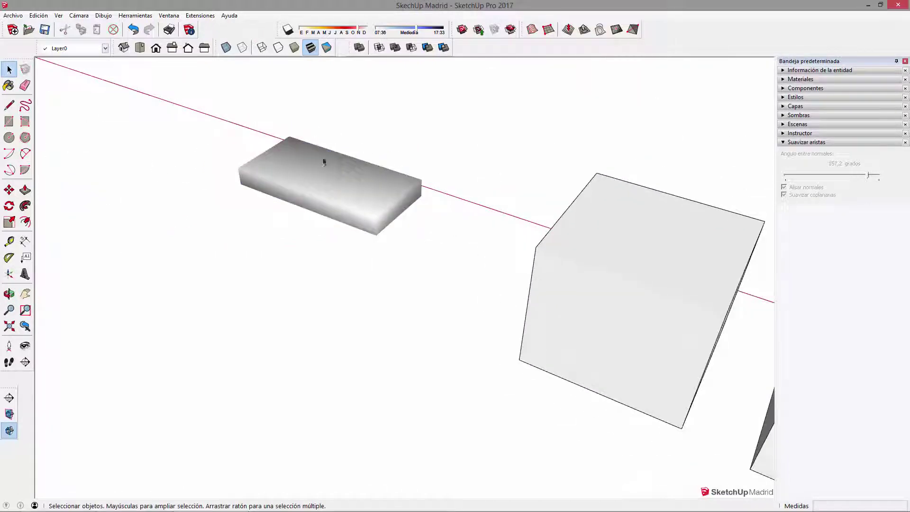
scroll(314, 179, up, 2)
scroll(317, 177, up, 1)
click(312, 192)
triple_click(311, 192)
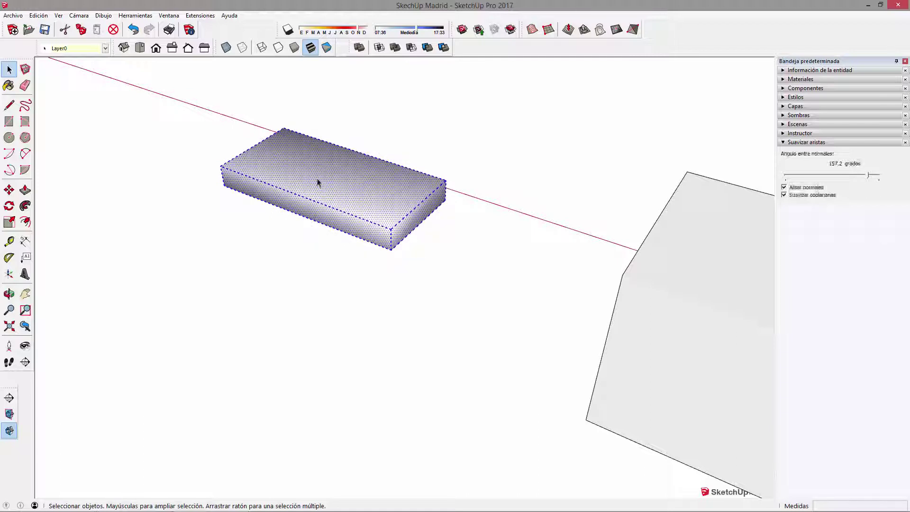
scroll(257, 151, up, 1)
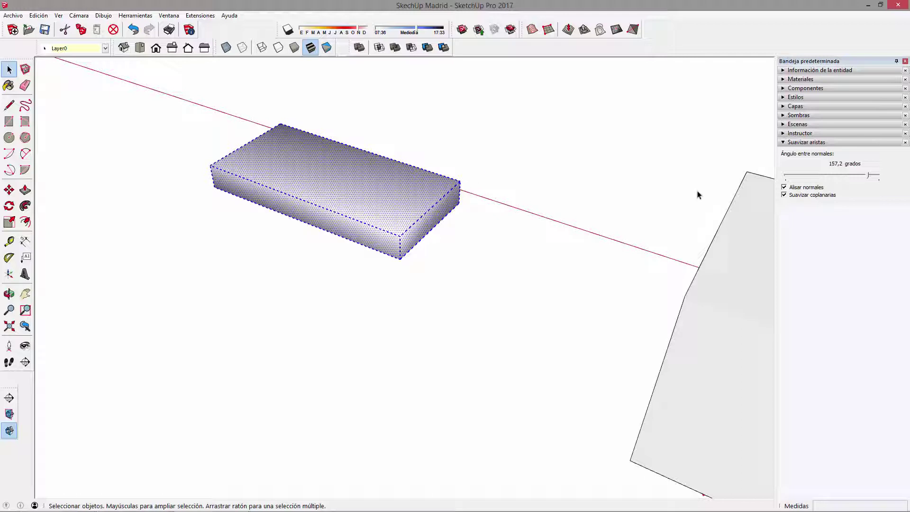
click(864, 177)
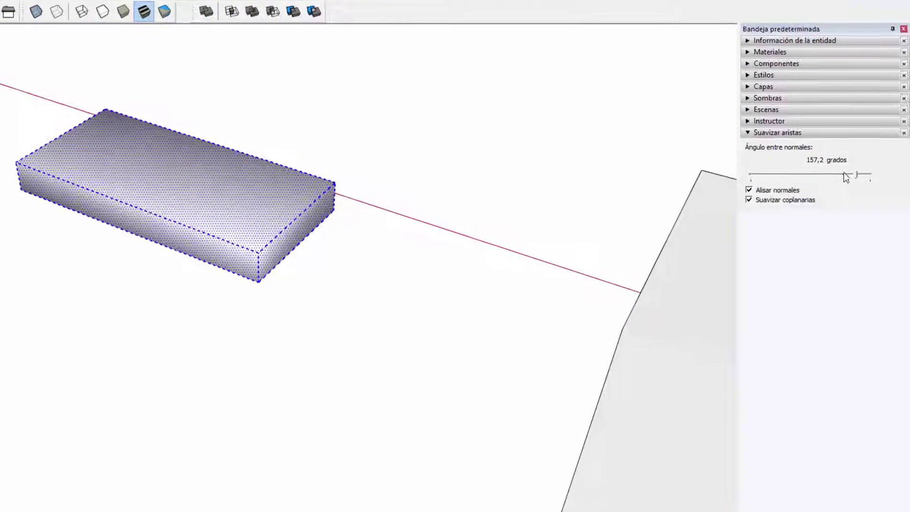
drag(809, 177, 748, 175)
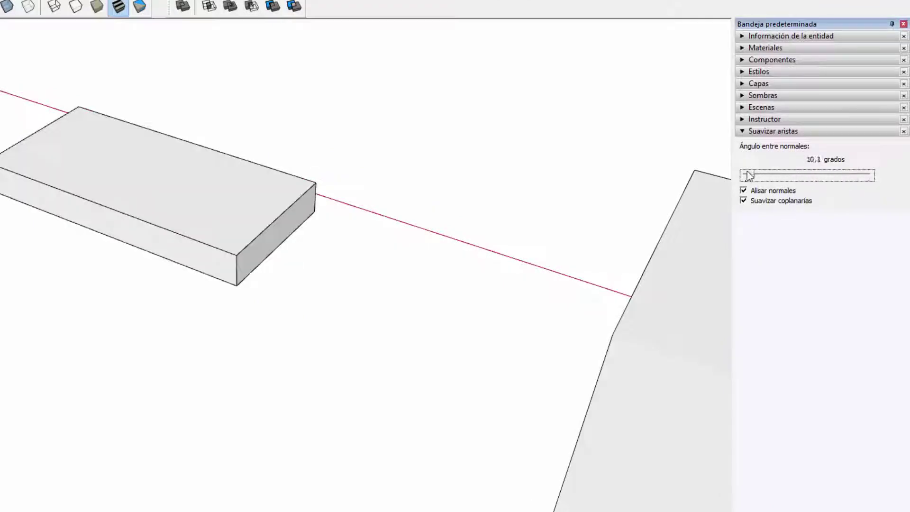
click(270, 239)
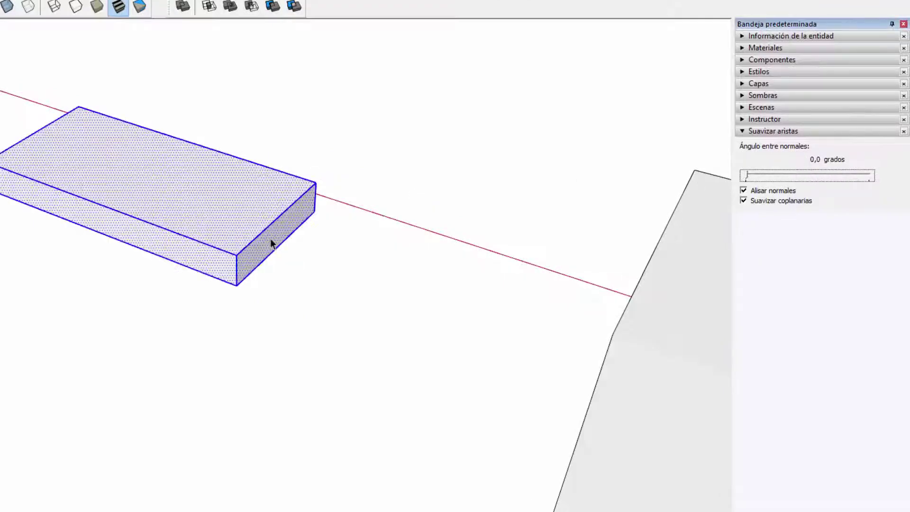
click(371, 249)
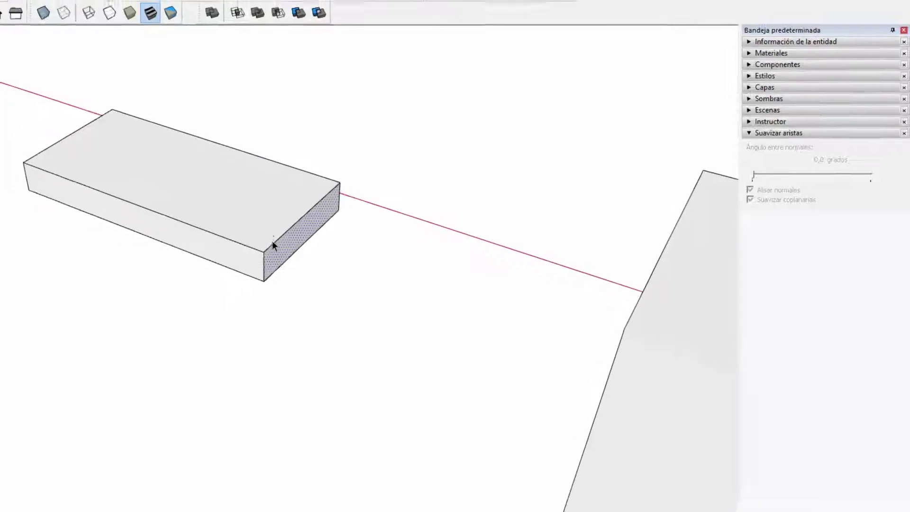
click(336, 246)
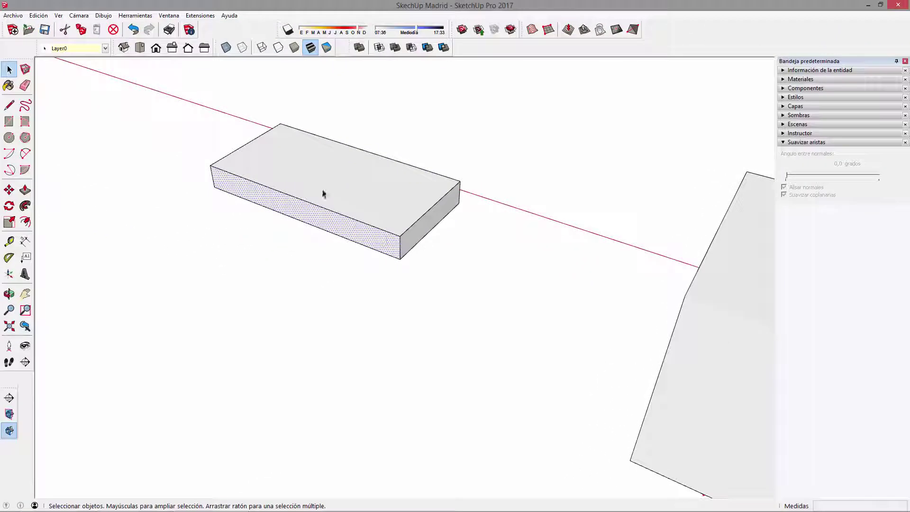
scroll(323, 192, down, 3)
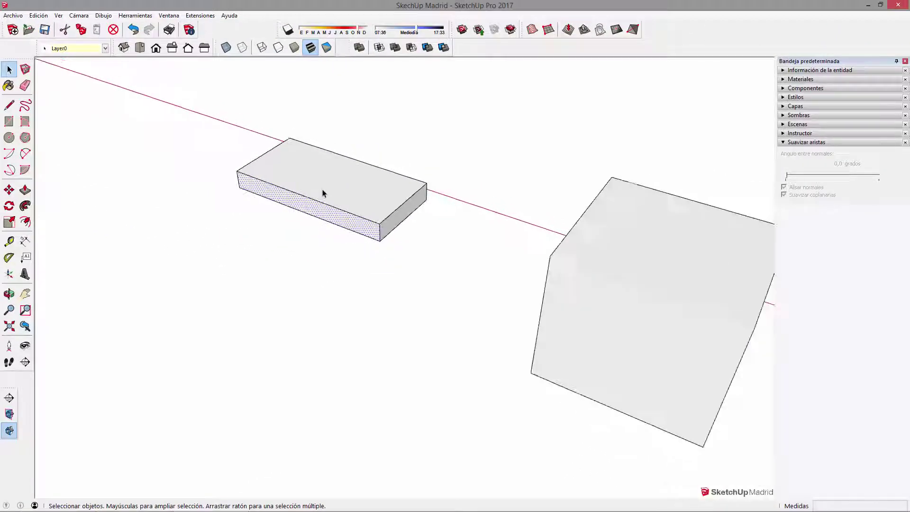
click(323, 189)
click(337, 116)
click(299, 168)
scroll(279, 190, up, 2)
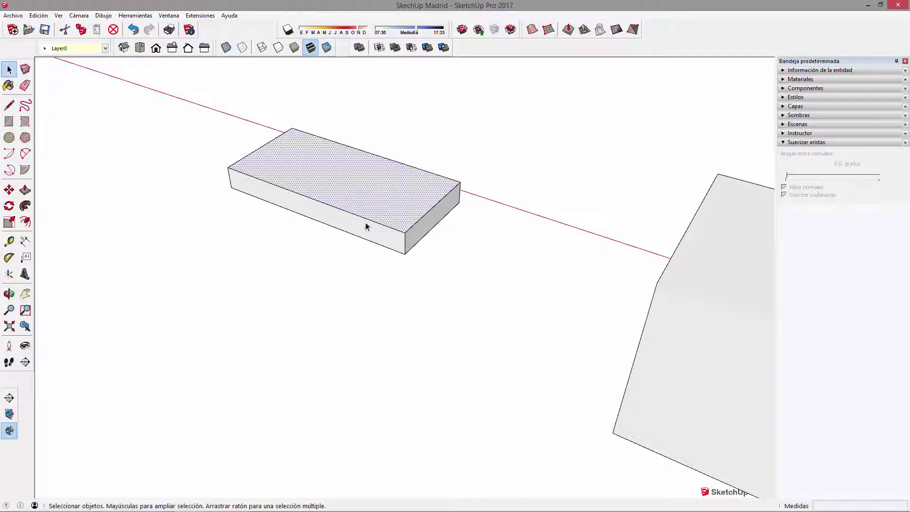
- Paint the box's end face red from the Colores material collection
key(b)
click(837, 142)
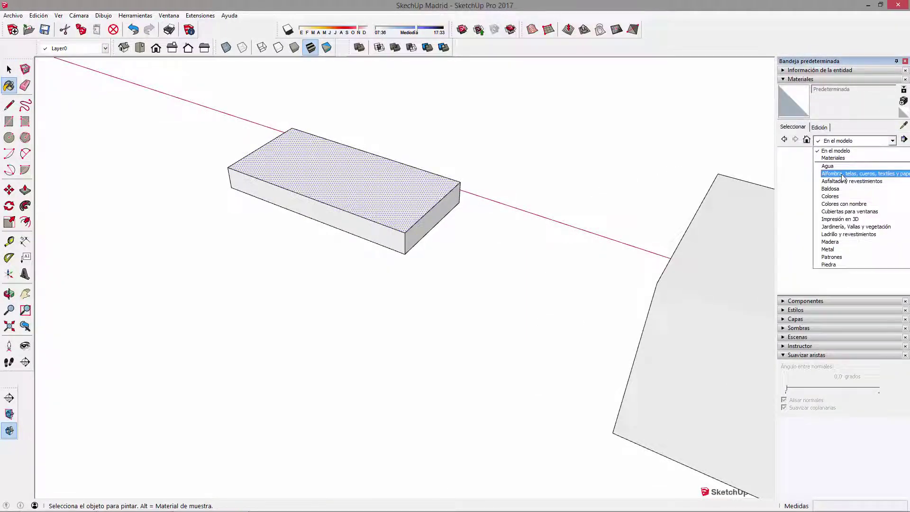
click(834, 197)
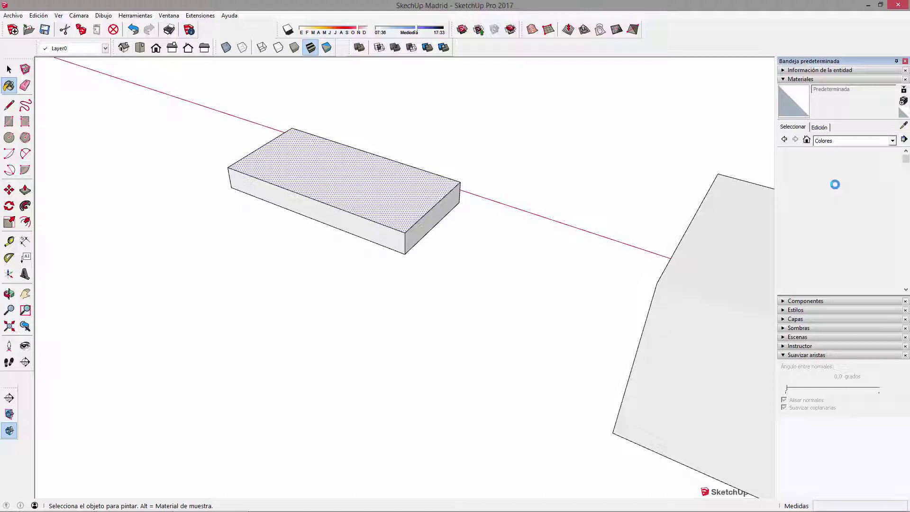
click(842, 208)
click(456, 188)
mouse_move(433, 209)
middle_down()
mouse_move(422, 212)
mouse_move(457, 246)
middle_up()
- Select the whole box and raise the Soften Edges slider to smooth it
key(space)
triple_click(371, 207)
drag(787, 388, 856, 388)
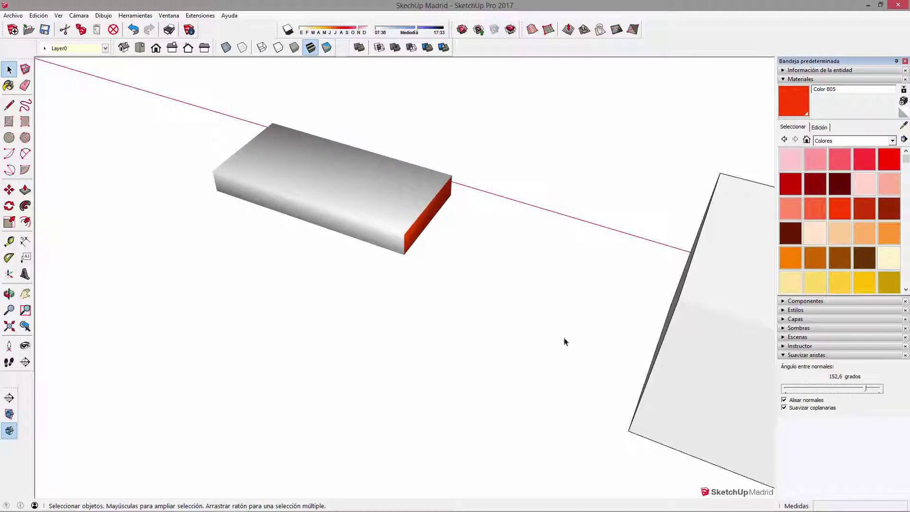
scroll(526, 264, down, 2)
mouse_move(331, 248)
middle_down()
mouse_move(664, 297)
mouse_move(393, 277)
middle_up()
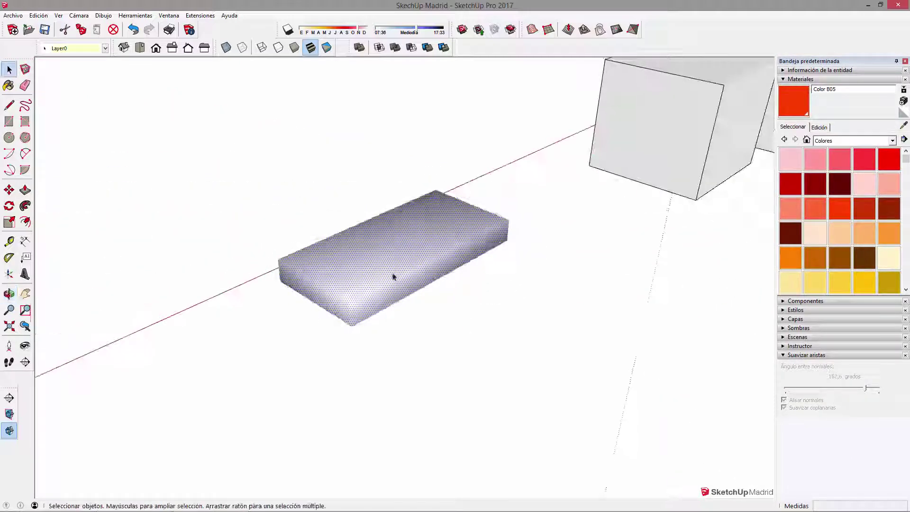
scroll(368, 292, up, 2)
mouse_move(502, 264)
middle_down()
mouse_move(248, 223)
mouse_move(291, 219)
middle_up()
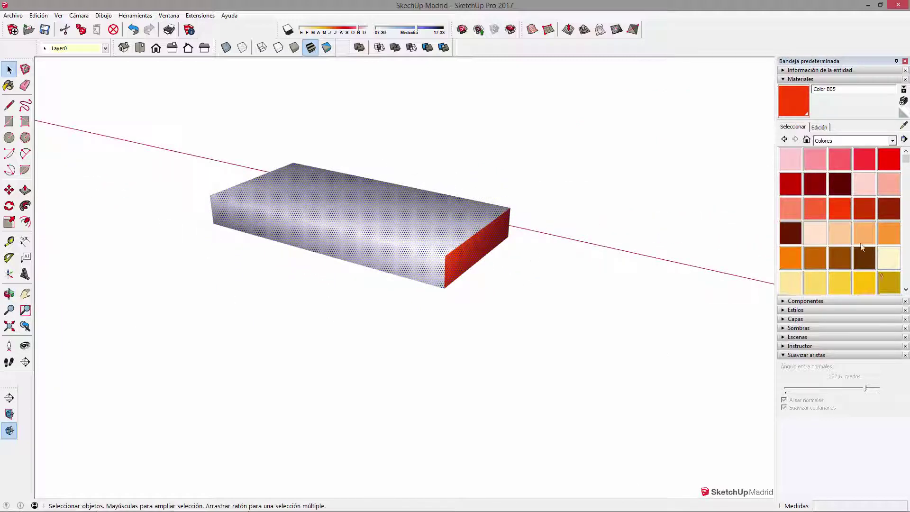
- Paint the whole box with the light orange Color C03
click(864, 234)
click(415, 211)
mouse_move(493, 294)
middle_down()
mouse_move(454, 188)
mouse_move(516, 325)
middle_up()
key(space)
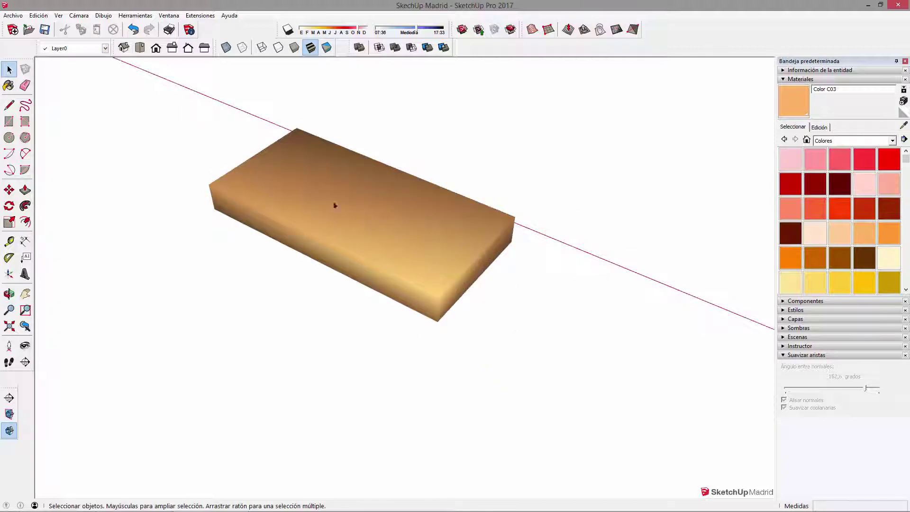
mouse_move(376, 218)
middle_down()
mouse_move(392, 132)
mouse_move(520, 225)
middle_up()
mouse_move(373, 282)
middle_down()
mouse_move(573, 280)
mouse_move(359, 340)
mouse_move(315, 270)
mouse_move(331, 265)
middle_up()
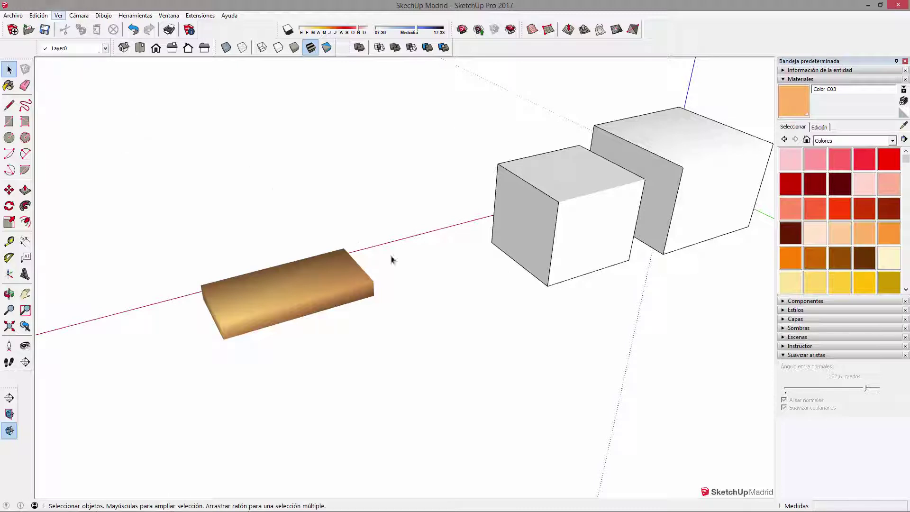
- Select and deselect the orange board and the front and back cubes in turn
drag(167, 155, 409, 346)
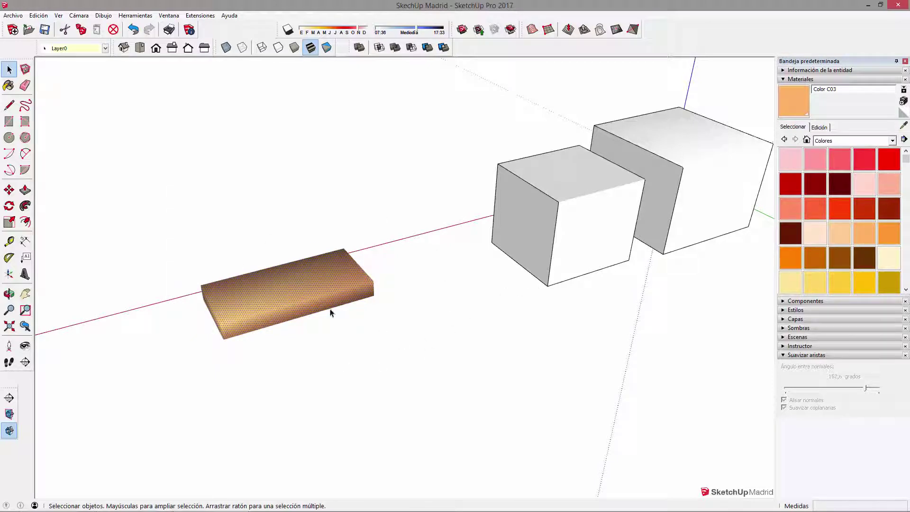
click(383, 258)
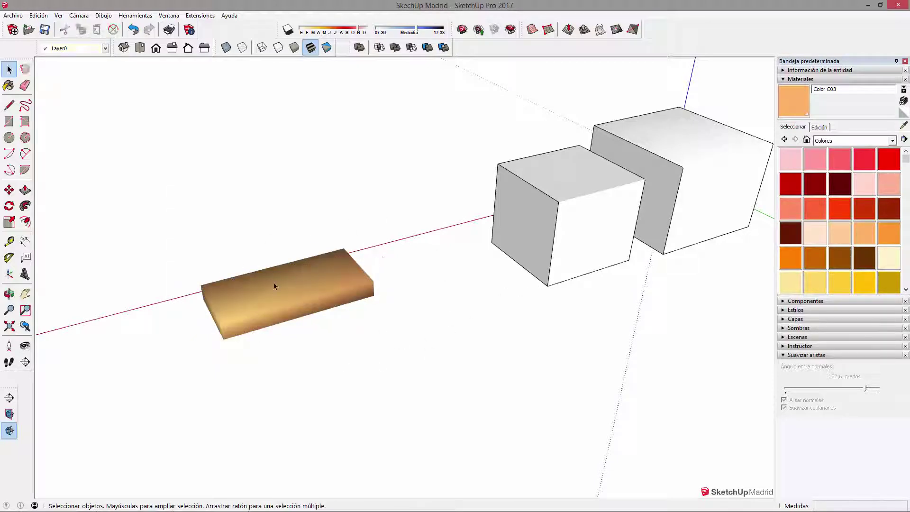
click(287, 291)
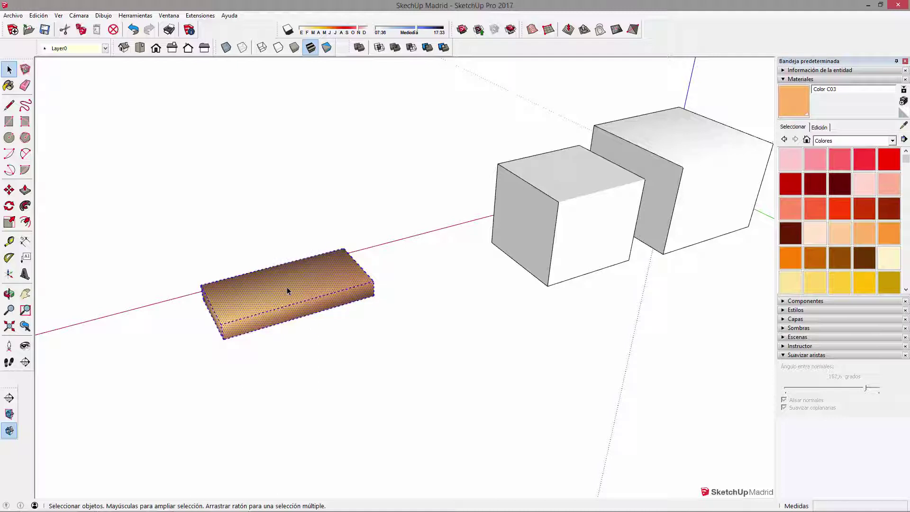
click(652, 148)
triple_click(652, 148)
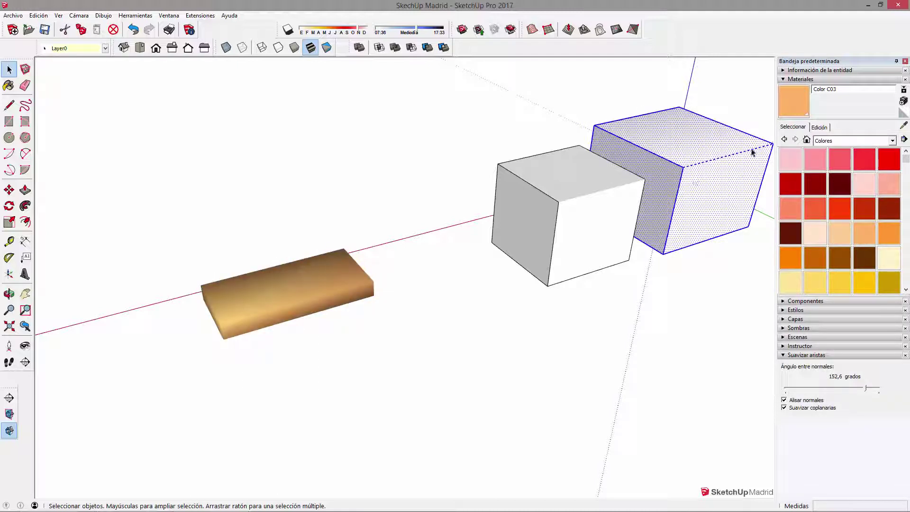
triple_click(605, 190)
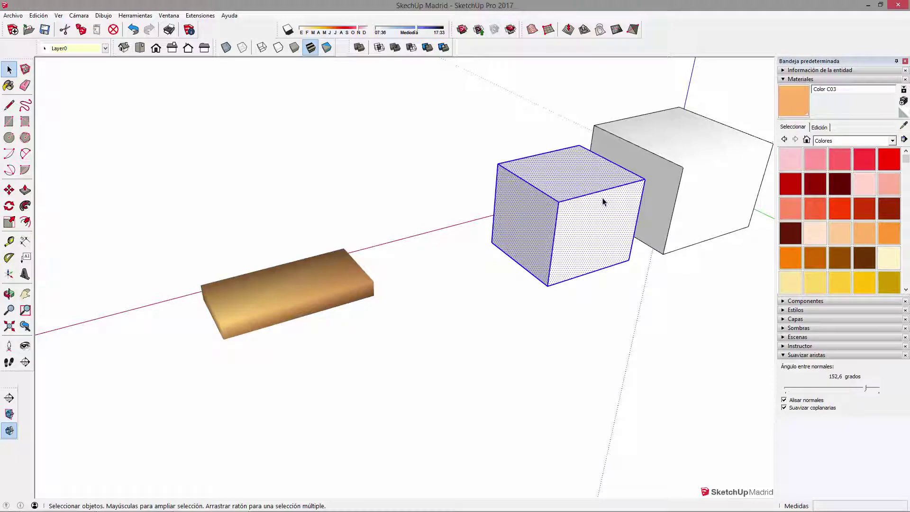
click(603, 201)
click(623, 312)
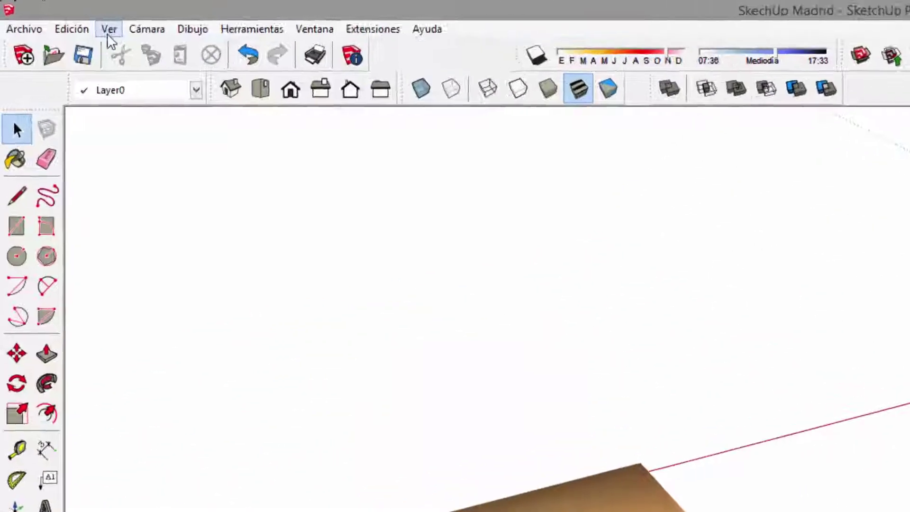
- Turn on Hidden Geometry and zoom in on the third box to see its dashed softened edges
click(59, 17)
click(178, 102)
mouse_move(408, 274)
middle_down()
mouse_move(596, 392)
mouse_move(400, 297)
mouse_move(213, 278)
mouse_move(315, 321)
middle_up()
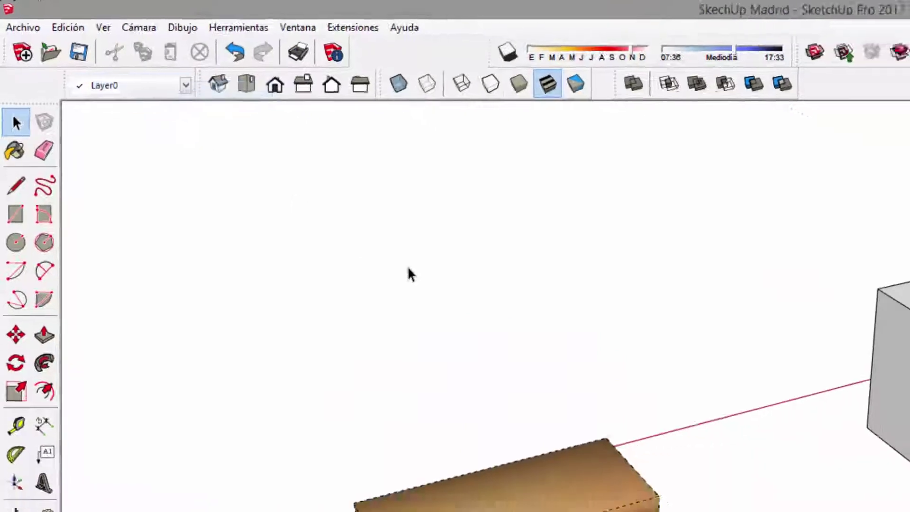
scroll(252, 244, up, 2)
scroll(301, 266, up, 2)
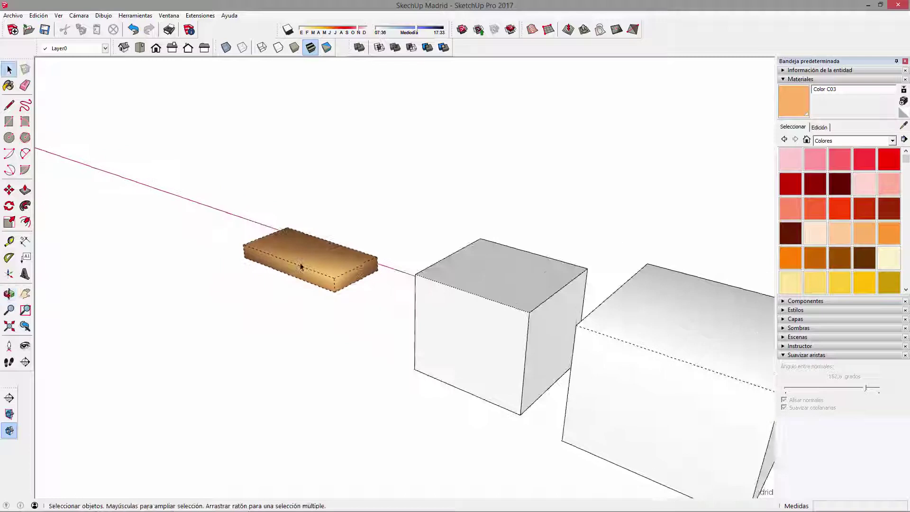
scroll(300, 266, up, 2)
scroll(399, 304, down, 3)
mouse_move(382, 305)
middle_down()
mouse_move(374, 211)
mouse_move(262, 219)
middle_up()
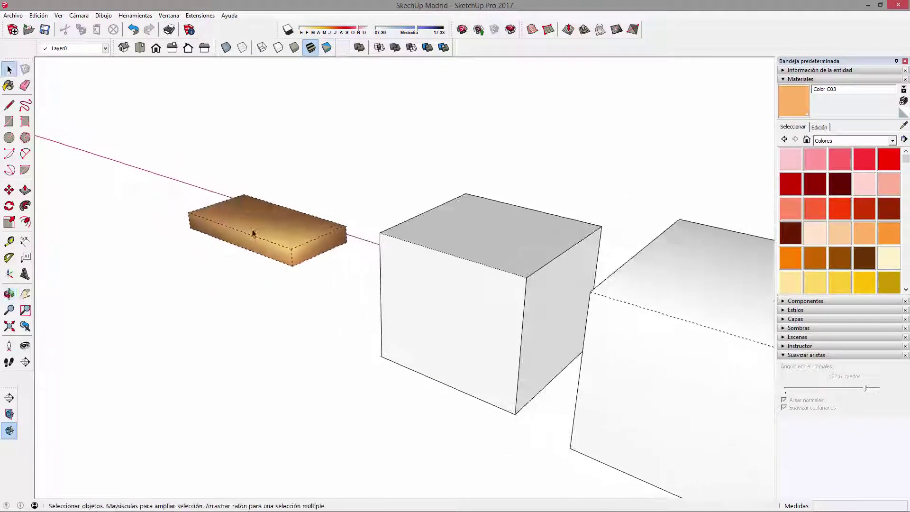
scroll(254, 231, up, 3)
mouse_move(317, 304)
middle_down()
mouse_move(551, 278)
mouse_move(527, 283)
middle_up()
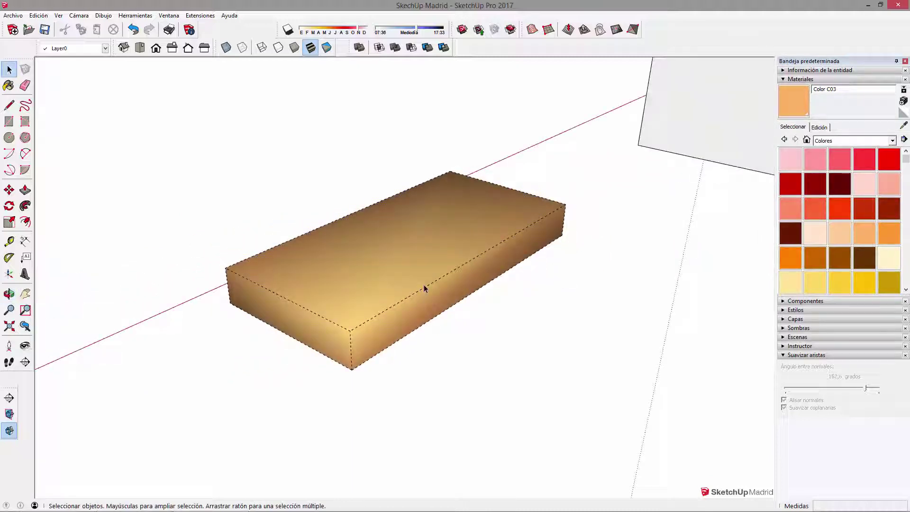
- Paint the box's long side face red-orange and its left end face yellow Color D05
click(816, 213)
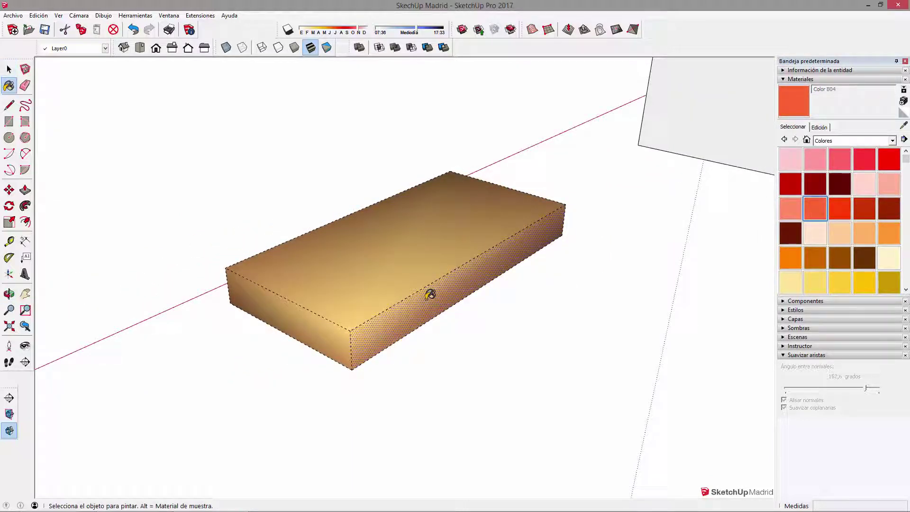
click(430, 293)
click(864, 285)
click(239, 308)
mouse_move(403, 351)
middle_down()
mouse_move(315, 264)
mouse_move(179, 340)
middle_up()
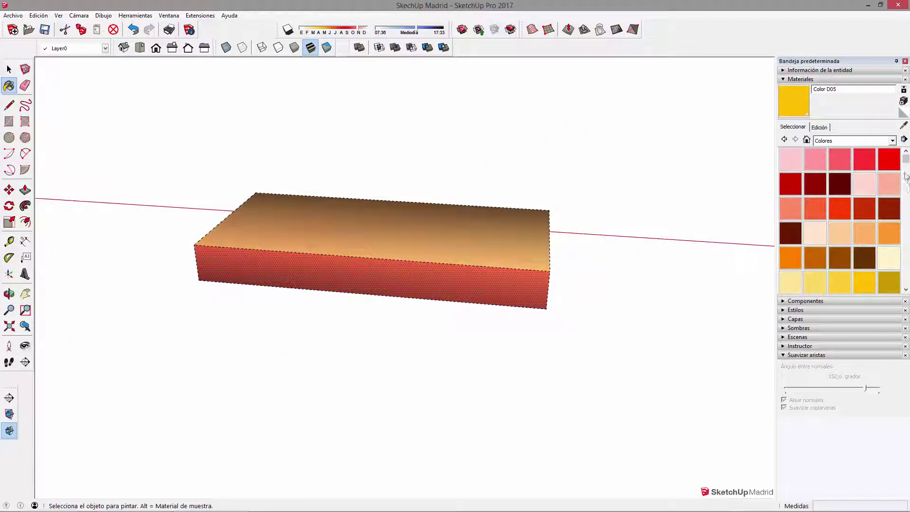
scroll(905, 178, down, 5)
- Paint the box's other end face light green Color F04, then select its front face
click(864, 198)
middle_drag(580, 230, 427, 300)
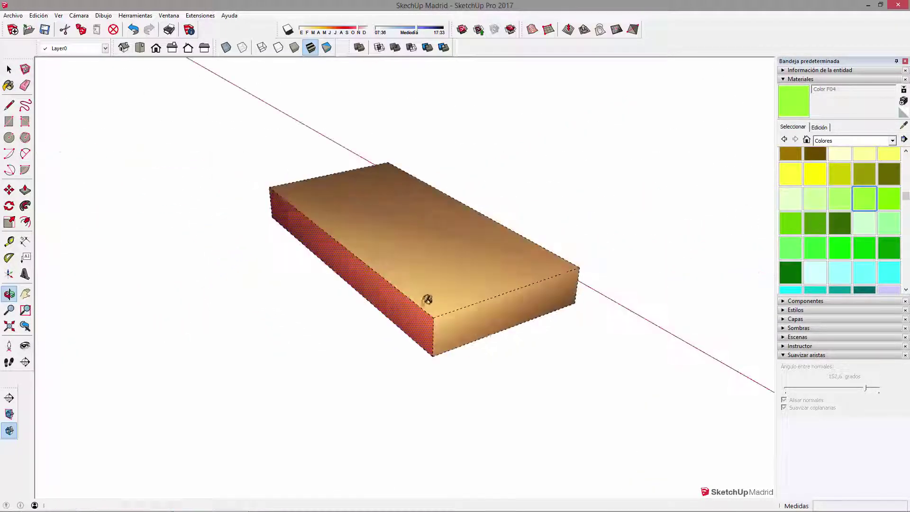
click(505, 323)
mouse_move(550, 298)
middle_down()
mouse_move(120, 315)
mouse_move(78, 277)
mouse_move(190, 294)
middle_up()
key(space)
click(365, 315)
key(Delete)
mouse_move(378, 302)
middle_down()
mouse_move(202, 227)
mouse_move(93, 270)
mouse_move(490, 315)
mouse_move(177, 331)
mouse_move(471, 360)
mouse_move(524, 342)
mouse_move(443, 336)
middle_up()
key(space)
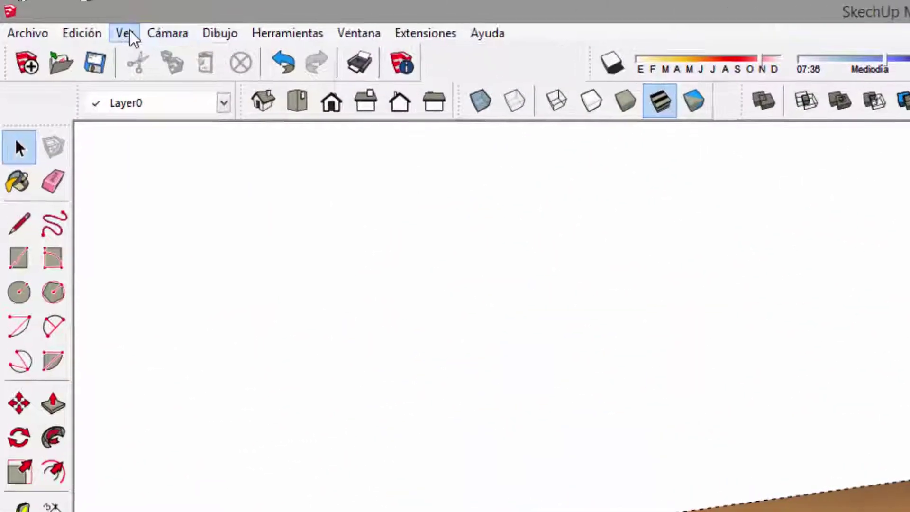
- Turn off Geometría oculta and orbit to bring both white cubes into view
click(98, 27)
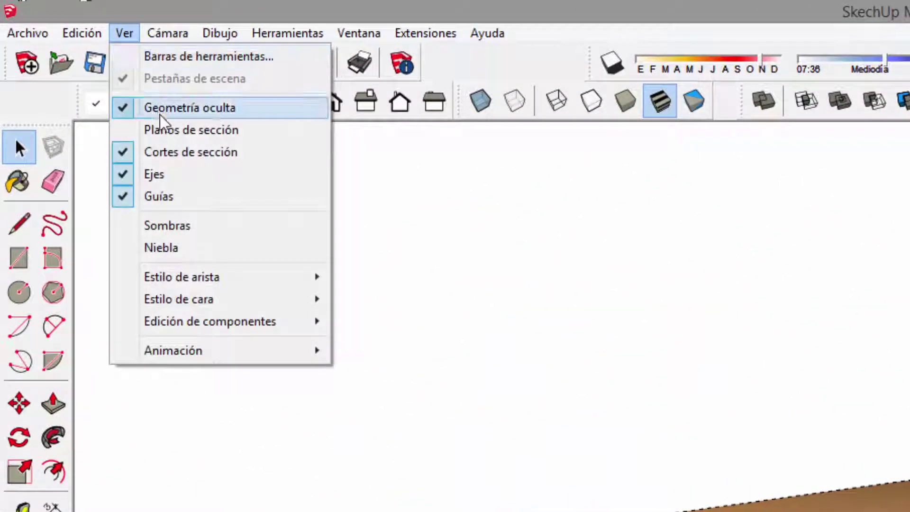
click(197, 114)
mouse_move(142, 83)
middle_down()
mouse_move(374, 404)
mouse_move(502, 343)
mouse_move(388, 323)
mouse_move(416, 346)
mouse_move(220, 243)
middle_up()
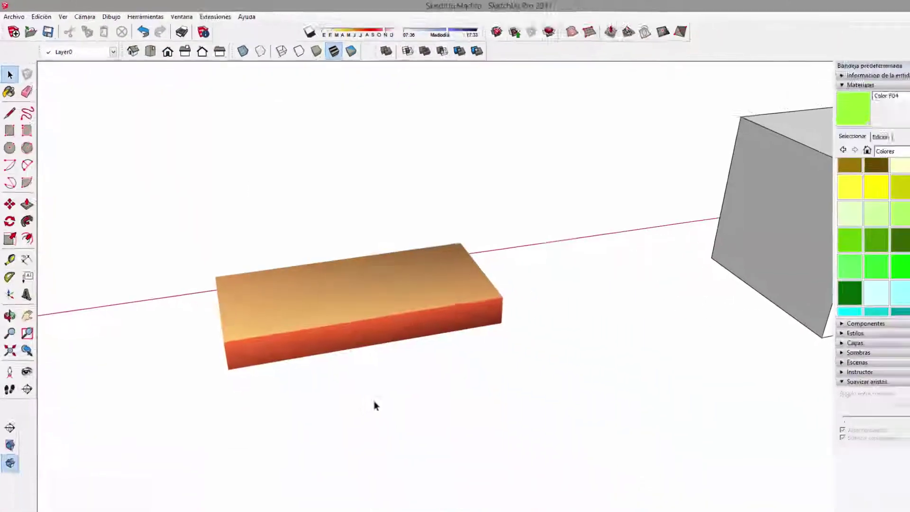
scroll(399, 328, up, 2)
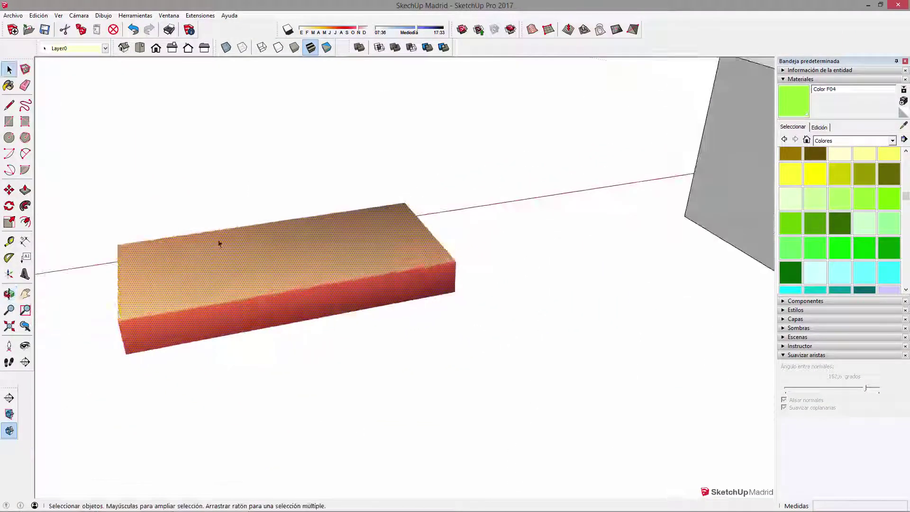
scroll(334, 306, down, 2)
mouse_move(308, 305)
middle_down()
mouse_move(368, 319)
mouse_move(494, 248)
middle_up()
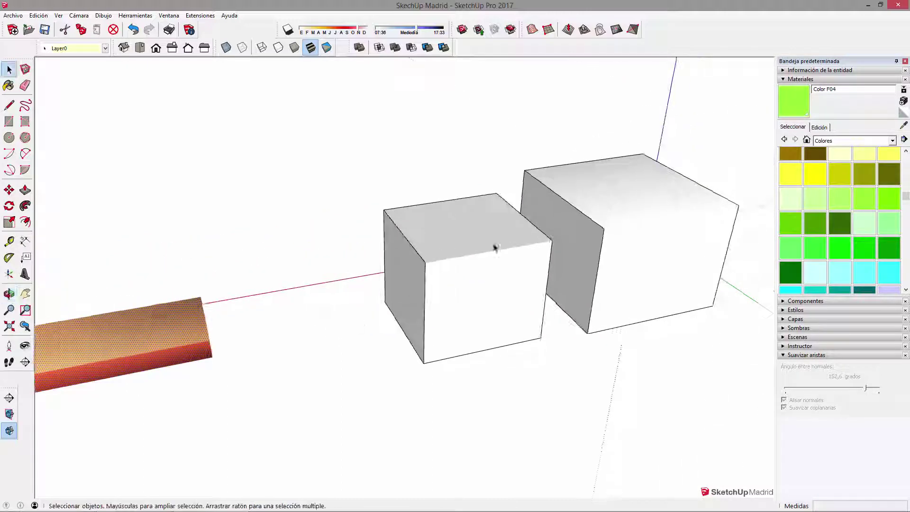
mouse_move(626, 186)
middle_down()
mouse_move(581, 242)
mouse_move(299, 248)
mouse_move(459, 247)
middle_up()
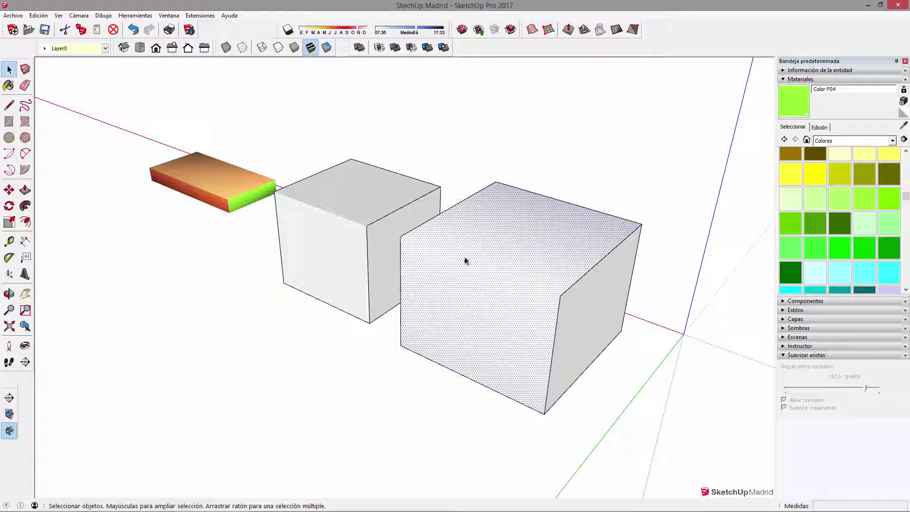
click(346, 407)
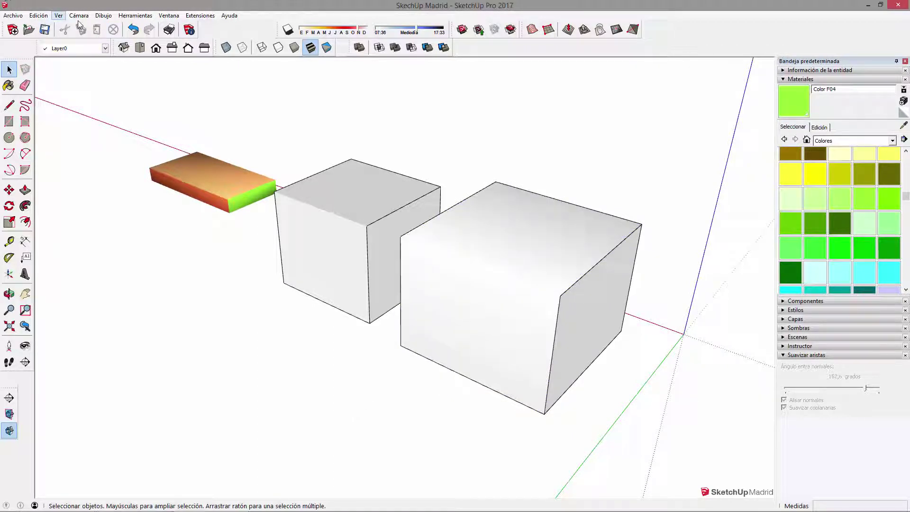
- Switch Geometría oculta back on so the cubes' softened edges show dashed
click(59, 15)
click(83, 49)
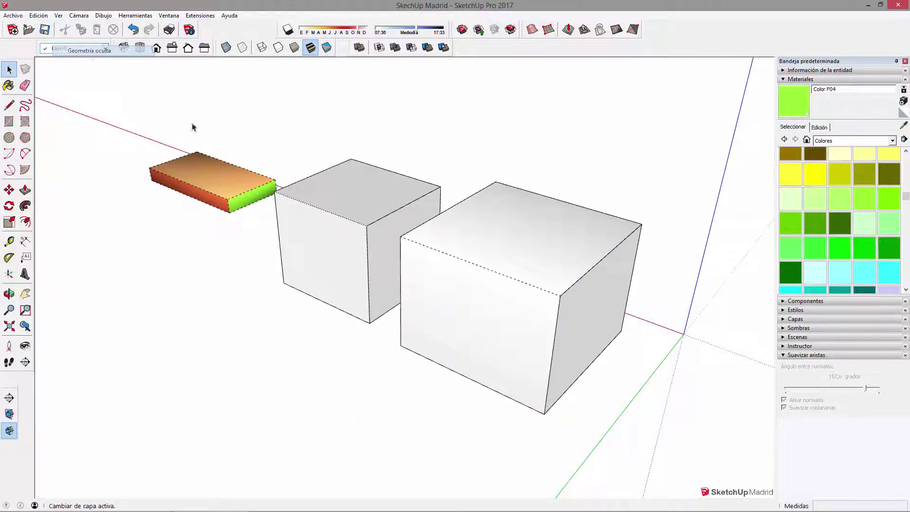
click(472, 297)
scroll(515, 298, up, 2)
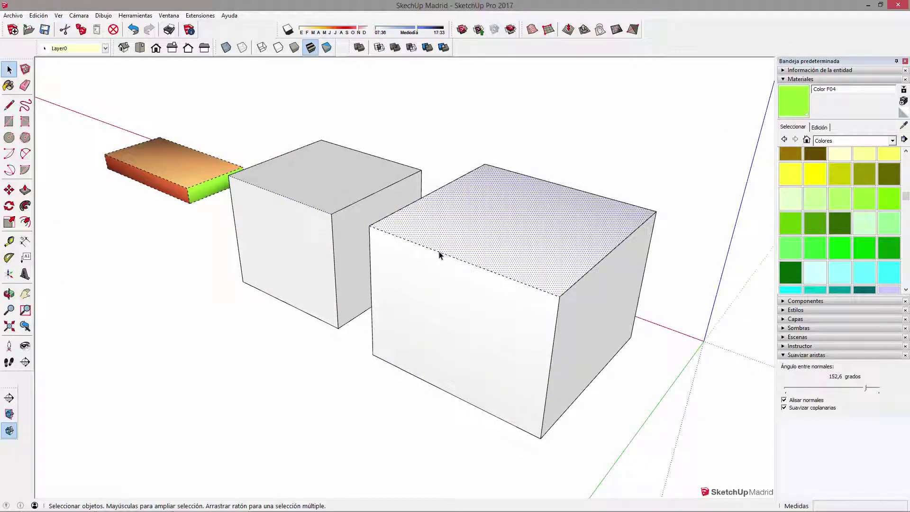
- Unhide the small cube's top front edge with Mostrar, then select the large cube's dashed edge
right_click(440, 254)
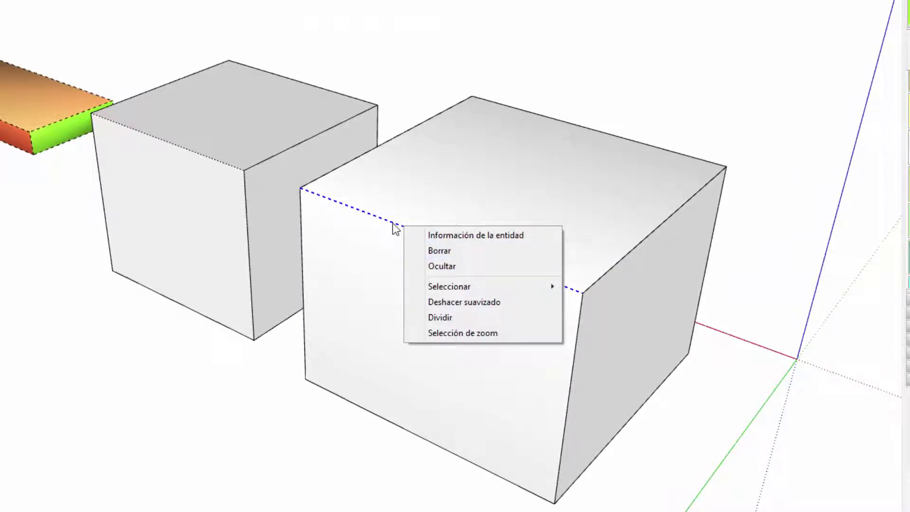
click(321, 212)
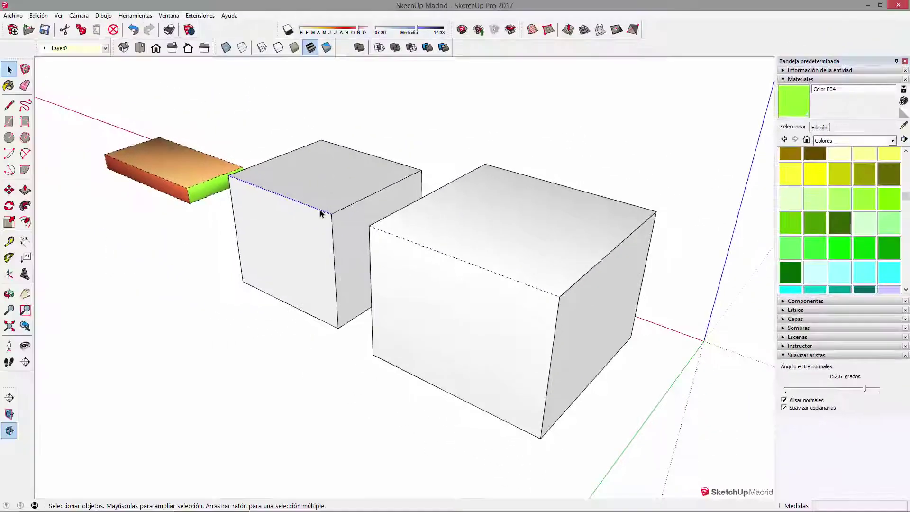
right_click(319, 212)
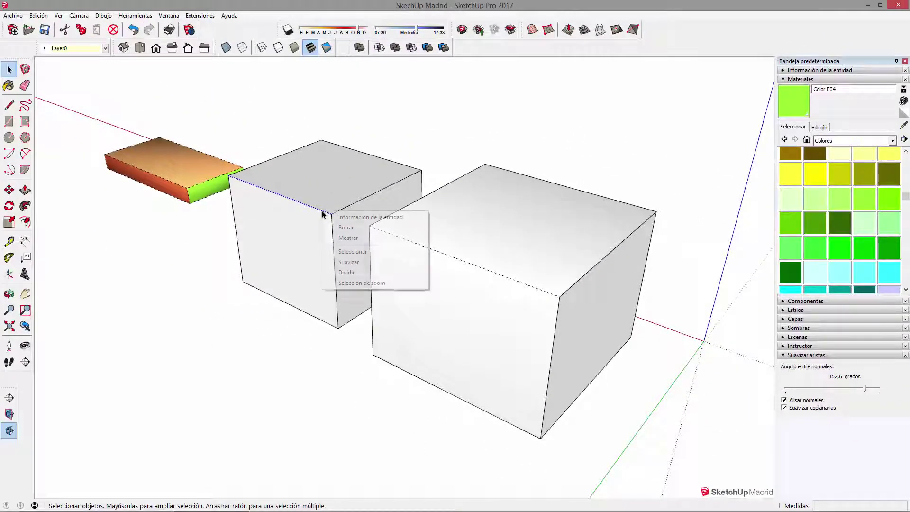
click(346, 239)
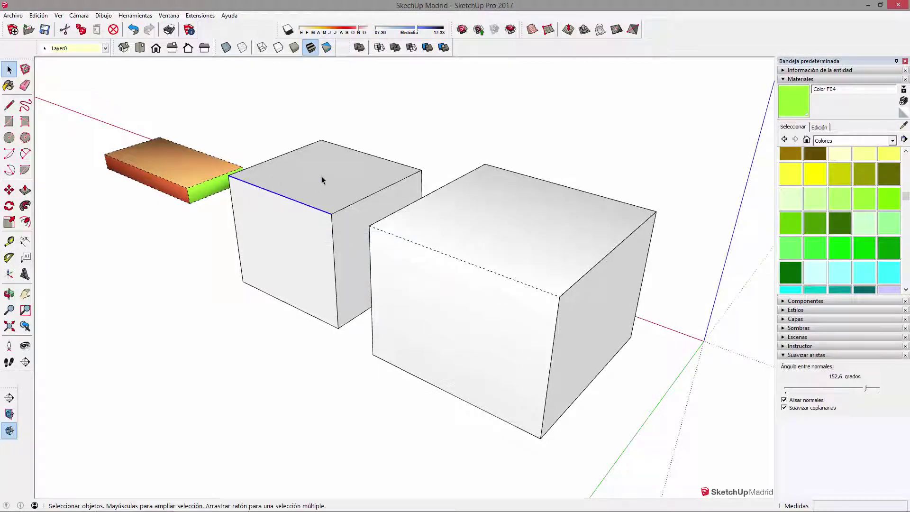
key(Escape)
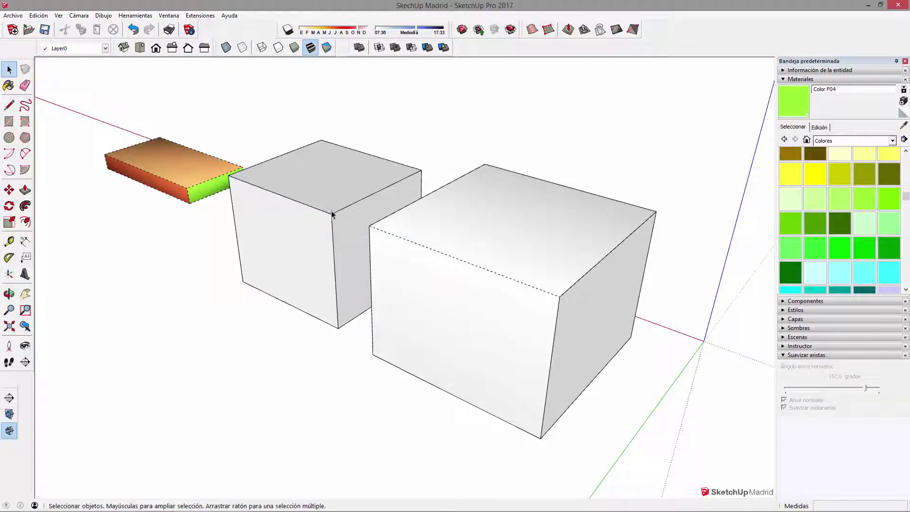
click(430, 251)
middle_drag(430, 251, 285, 218)
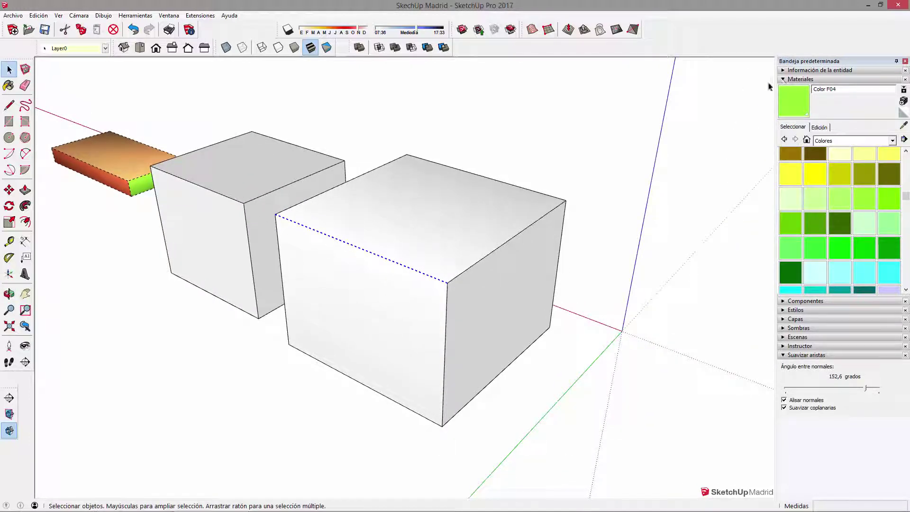
click(783, 80)
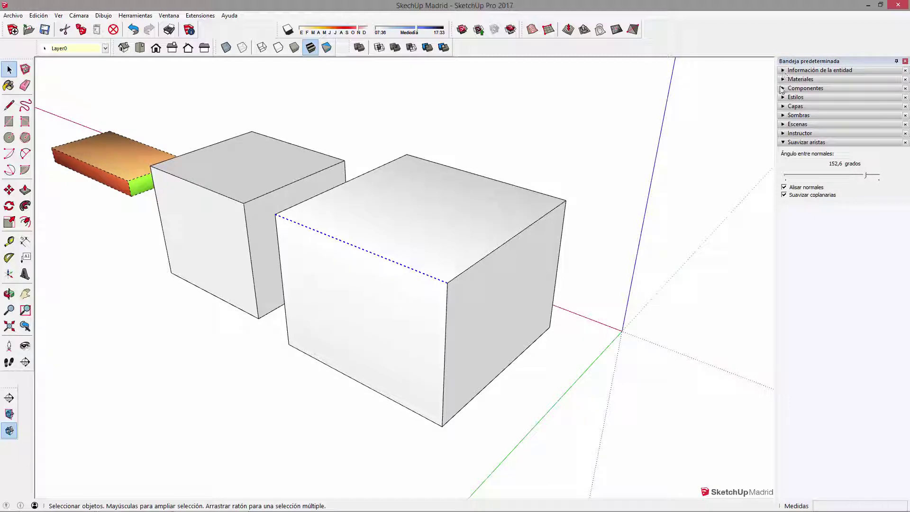
- Lower the Suavizar aristas angle to 0,0 degrees and select the large cube's top front and right edges
drag(867, 176, 808, 177)
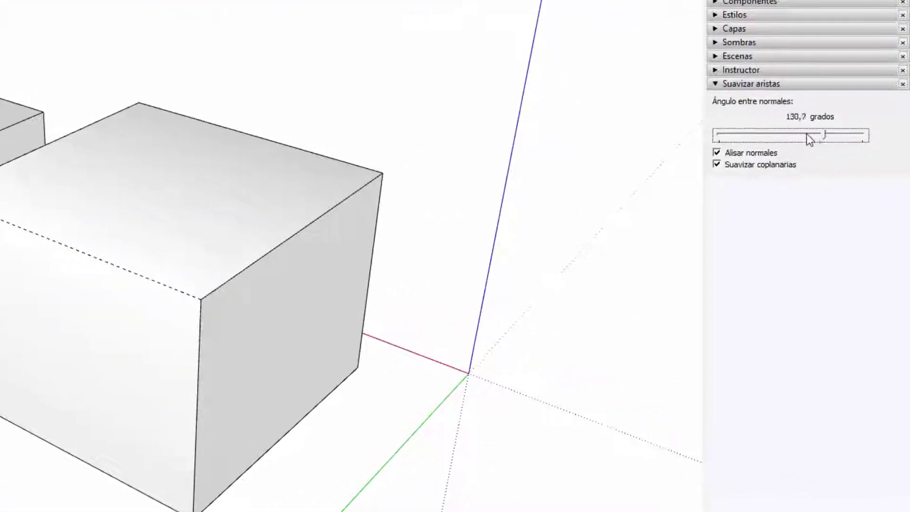
mouse_move(731, 135)
mouse_down()
mouse_move(837, 136)
mouse_move(742, 138)
mouse_up()
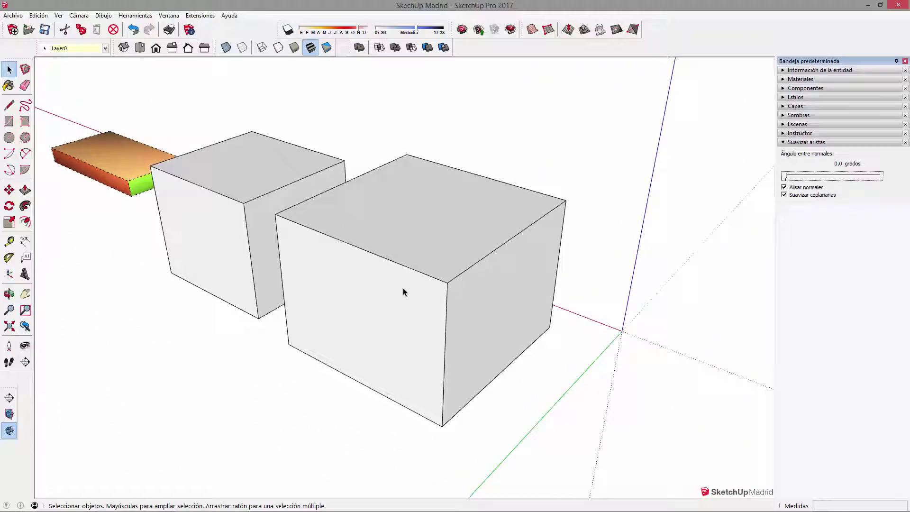
click(384, 259)
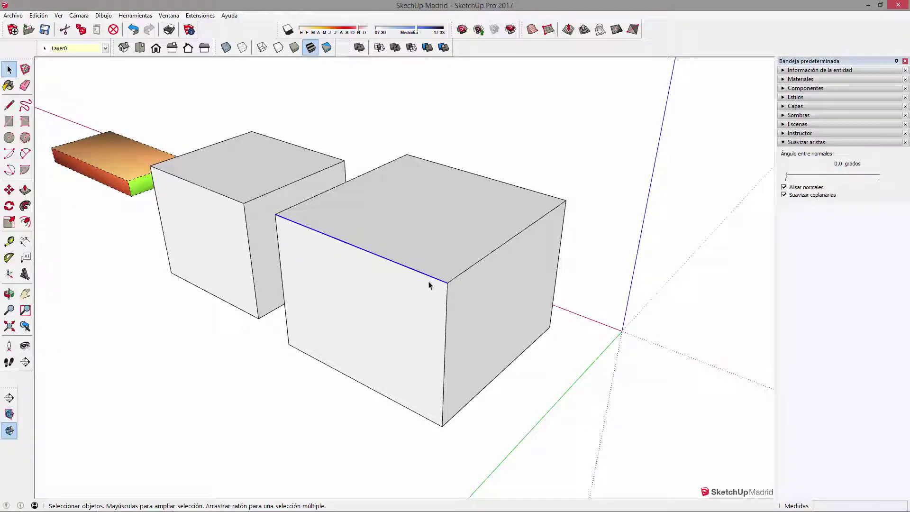
shift+click(466, 271)
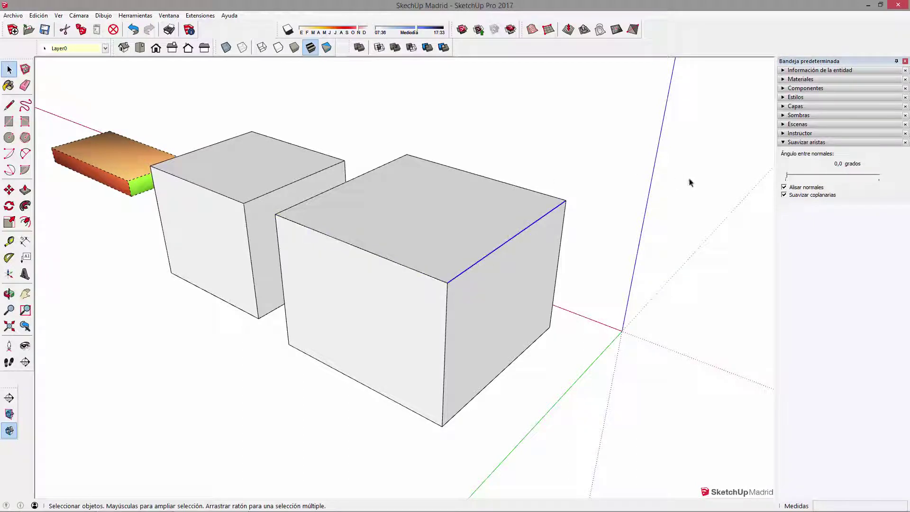
- In Información de la entidad, mark the large cube's top right edge Suave with Alisada unchecked
click(783, 70)
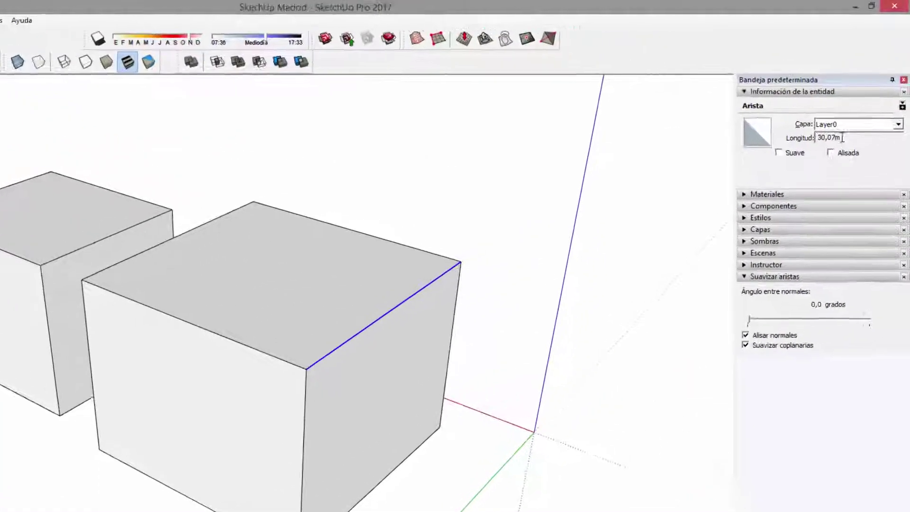
click(774, 159)
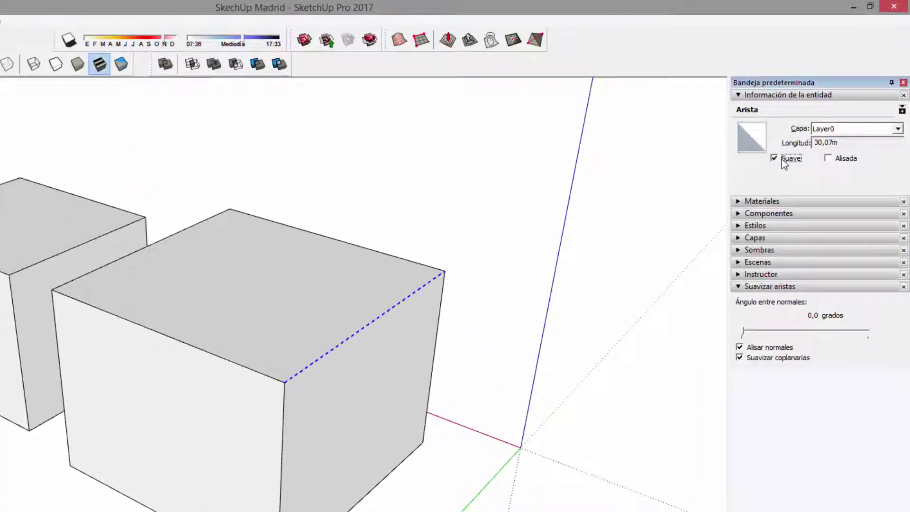
click(581, 256)
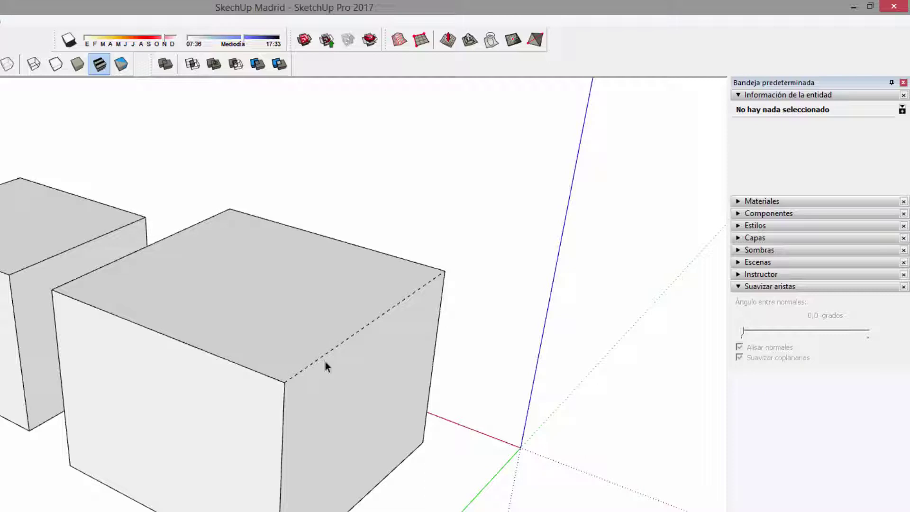
click(338, 357)
click(775, 158)
click(828, 158)
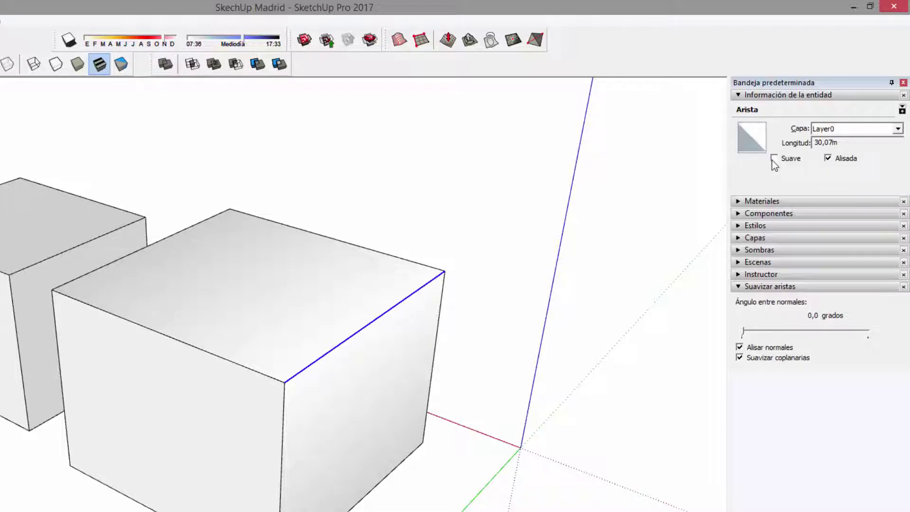
click(774, 158)
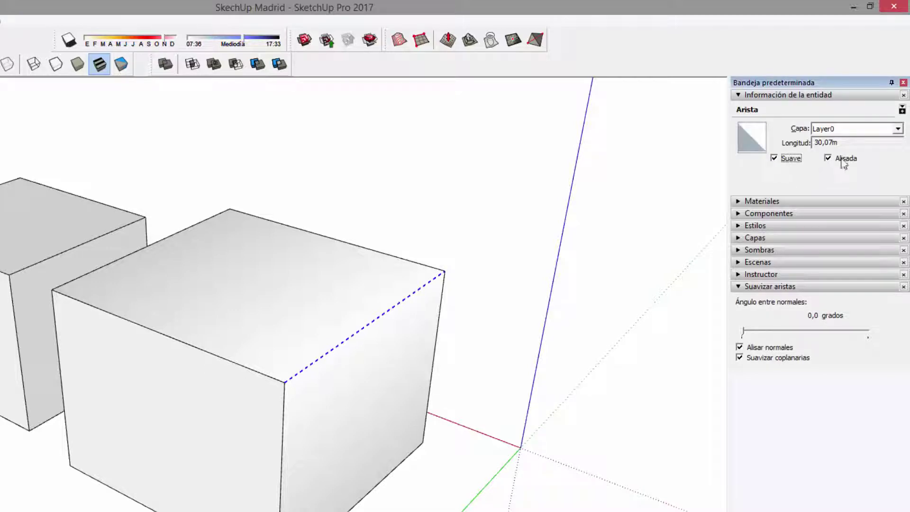
click(827, 158)
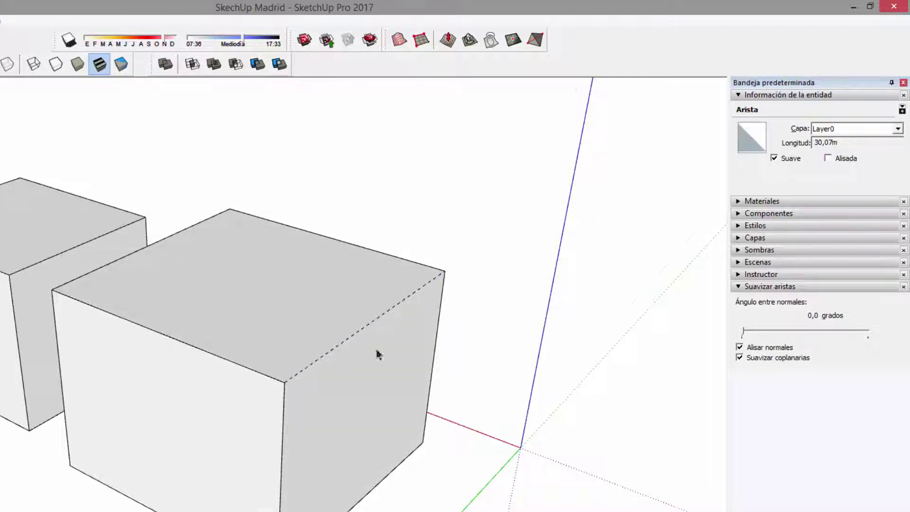
middle_drag(376, 349, 398, 311)
click(398, 311)
click(394, 280)
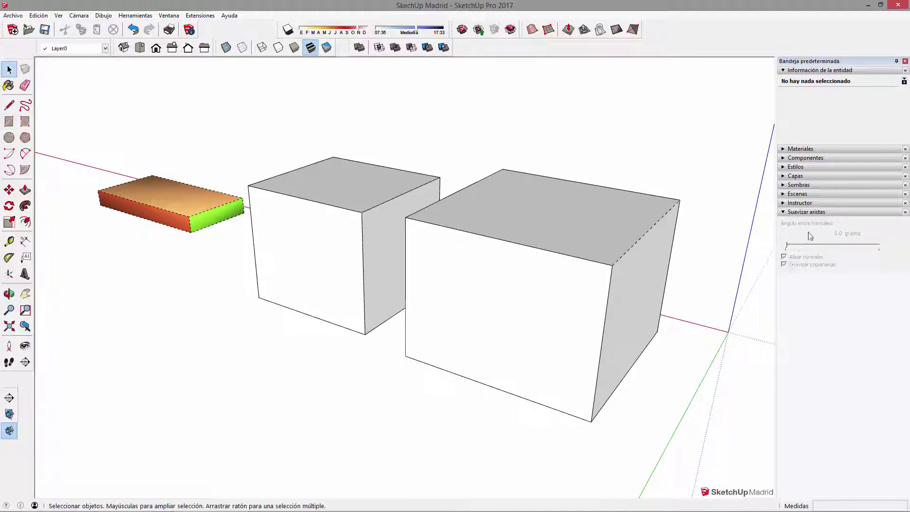
- Turn off Geometría oculta and orbit out to view the cubes, slab and whole scene
click(58, 16)
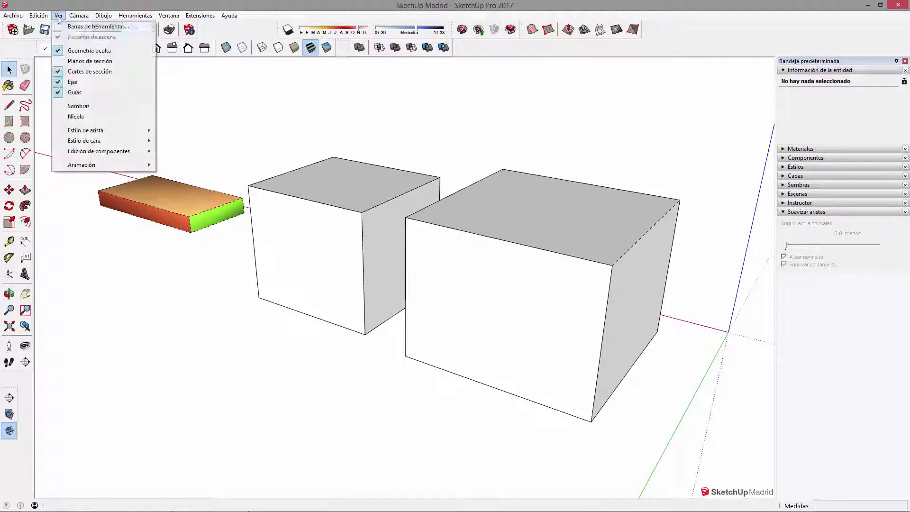
click(77, 51)
click(593, 254)
mouse_move(593, 254)
middle_down()
mouse_move(571, 201)
mouse_move(611, 198)
middle_up()
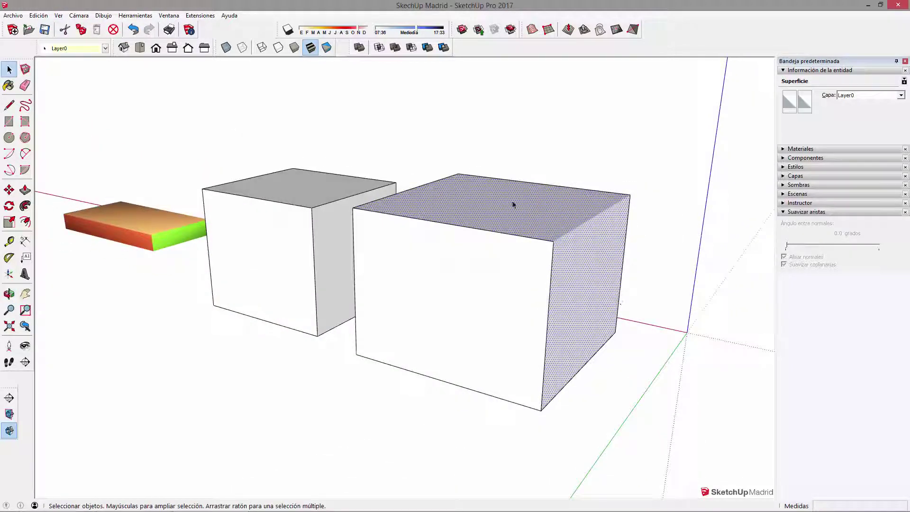
mouse_move(624, 297)
middle_down()
mouse_move(422, 280)
mouse_move(211, 280)
mouse_move(374, 278)
mouse_move(498, 235)
mouse_move(436, 255)
mouse_move(593, 269)
mouse_move(288, 268)
mouse_move(510, 250)
mouse_move(446, 260)
middle_up()
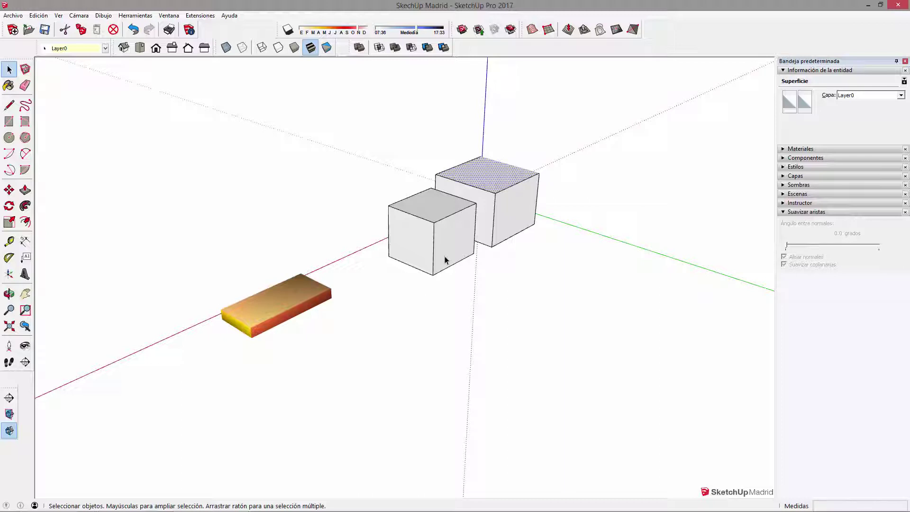
mouse_move(549, 336)
middle_down()
mouse_move(280, 335)
mouse_move(209, 309)
middle_up()
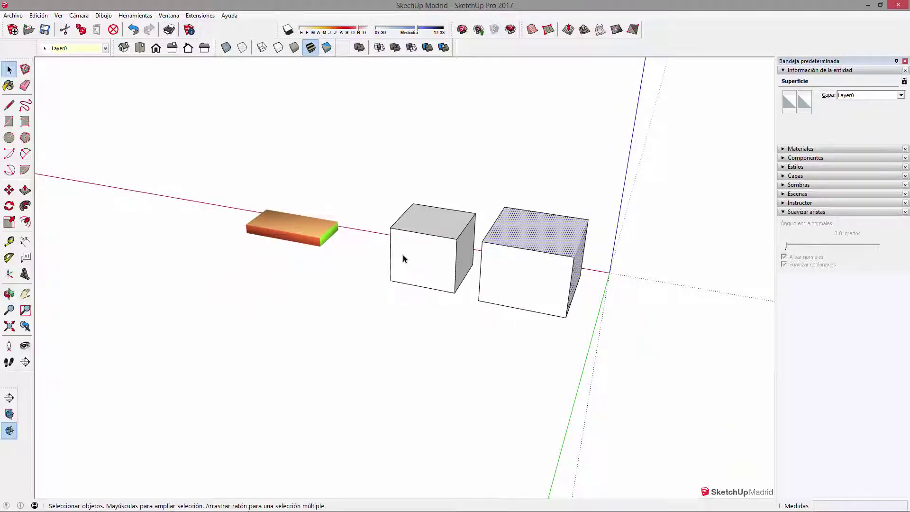
middle_drag(403, 258, 620, 260)
mouse_move(359, 318)
middle_down()
mouse_move(464, 266)
mouse_move(479, 313)
mouse_move(478, 299)
mouse_move(513, 366)
middle_up()
mouse_move(493, 337)
middle_down()
mouse_move(459, 307)
mouse_move(494, 305)
mouse_move(488, 322)
middle_up()
- Draw a flat rectangle on the ground in front of the cubes and slab
key(r)
click(424, 322)
click(666, 269)
middle_drag(666, 269, 467, 317)
- Draw three connected tangent arcs across the rectangle, splitting it into two curved-edged faces
key(shift+c)
scroll(369, 365, up, 1)
click(345, 366)
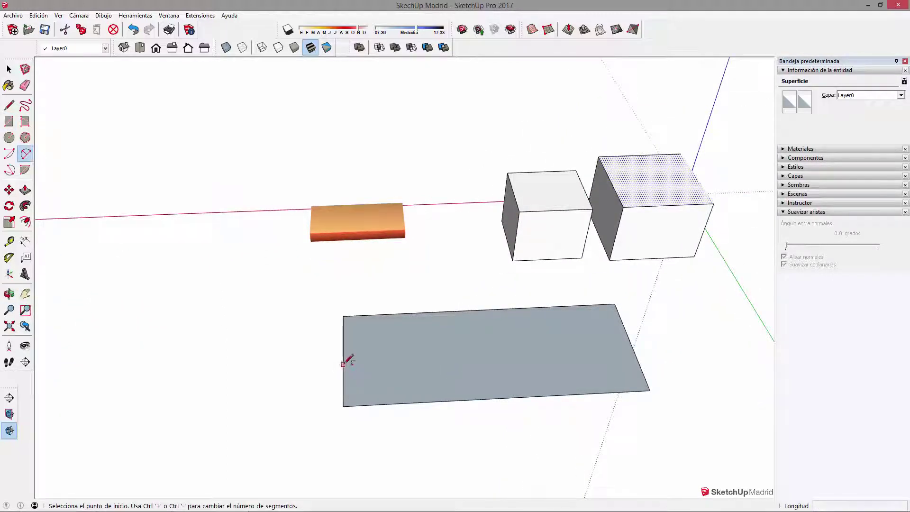
scroll(437, 340, up, 1)
click(446, 362)
click(410, 393)
click(447, 362)
click(555, 356)
click(506, 318)
click(556, 356)
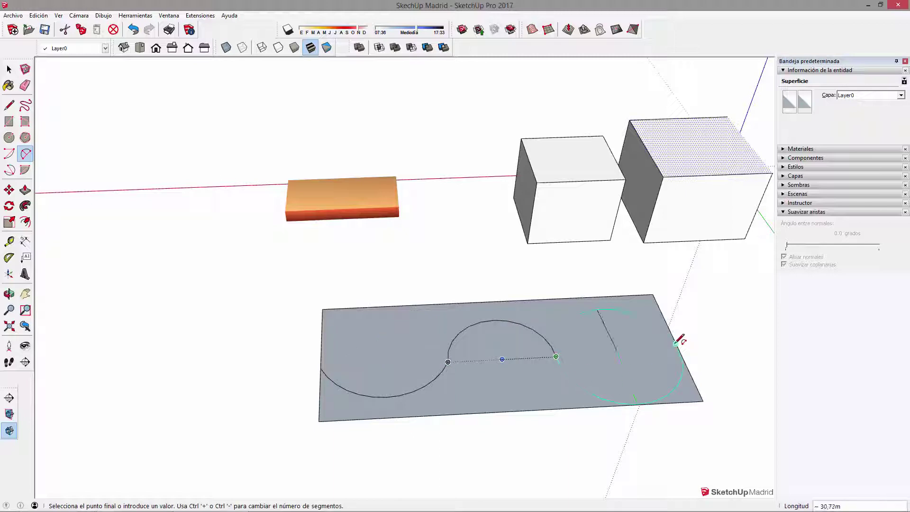
click(675, 343)
click(640, 392)
middle_drag(640, 392, 459, 371)
- Push/Pull one wavy face up into a tall curved-cut solid
key(p)
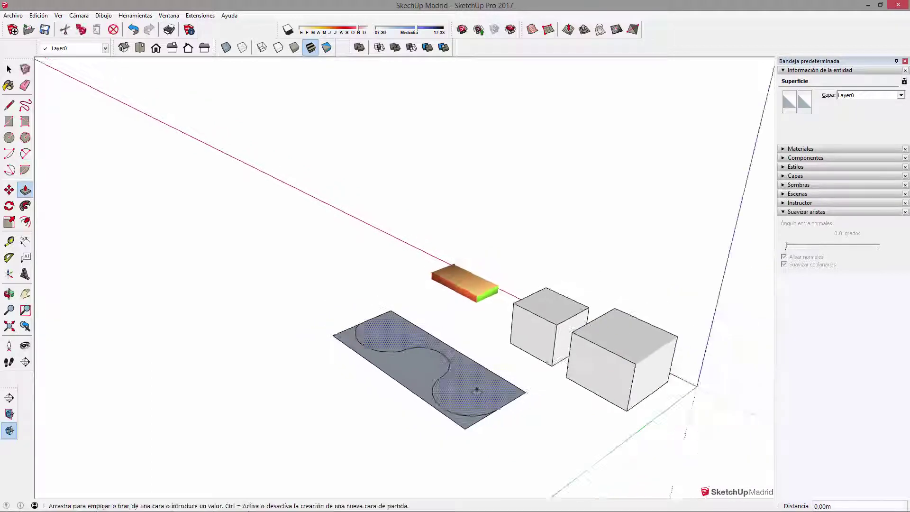
drag(477, 391, 507, 285)
key(space)
mouse_move(508, 284)
middle_down()
mouse_move(520, 270)
mouse_move(485, 237)
middle_up()
- Select the solid's curved faces and Ctrl-move a copy of them to the left
shift+click(417, 233)
shift+click(354, 254)
middle_drag(354, 254, 473, 286)
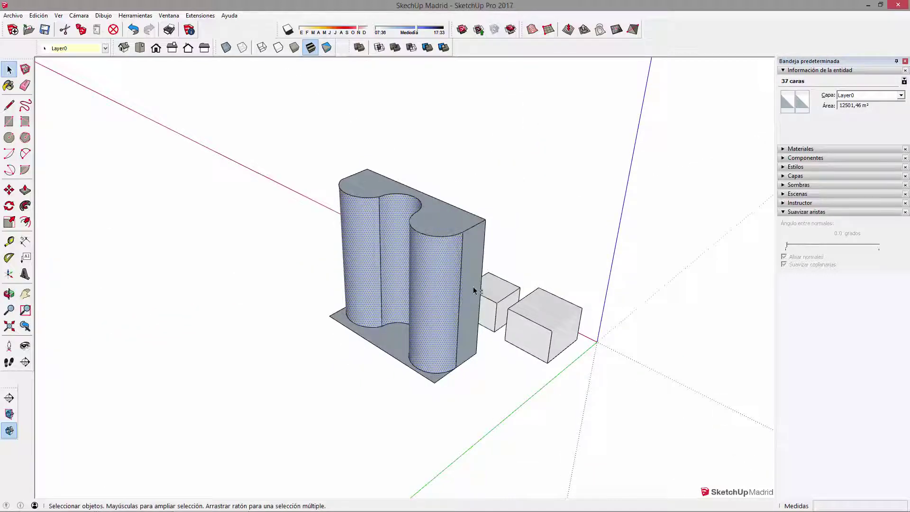
key(m)
key(ctrl)
click(469, 376)
mouse_move(280, 326)
middle_down()
mouse_move(258, 324)
mouse_move(392, 309)
middle_up()
key(space)
click(392, 309)
- Inspect the copied wavy sheet and its seam edge from several angles
mouse_move(302, 337)
middle_down()
mouse_move(502, 339)
mouse_move(457, 309)
middle_up()
scroll(457, 309, up, 3)
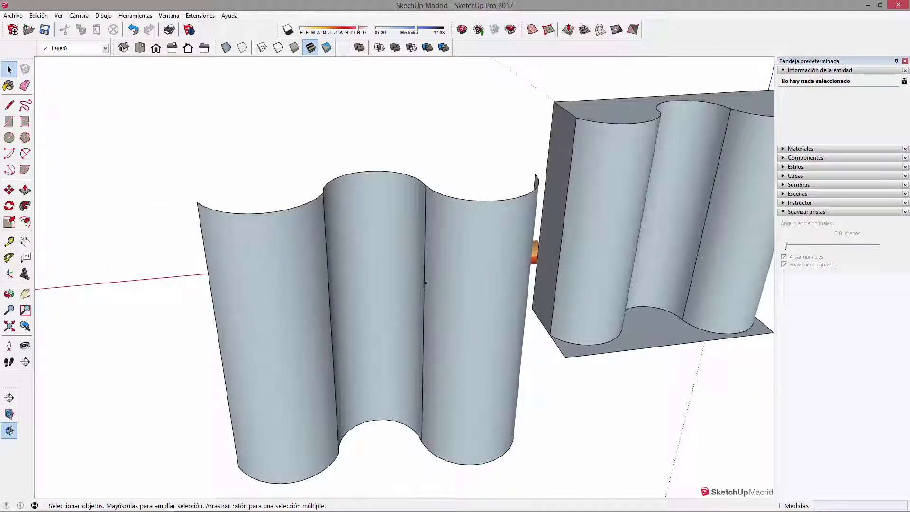
click(432, 280)
mouse_move(432, 279)
middle_down()
mouse_move(278, 278)
mouse_move(329, 319)
mouse_move(262, 308)
middle_up()
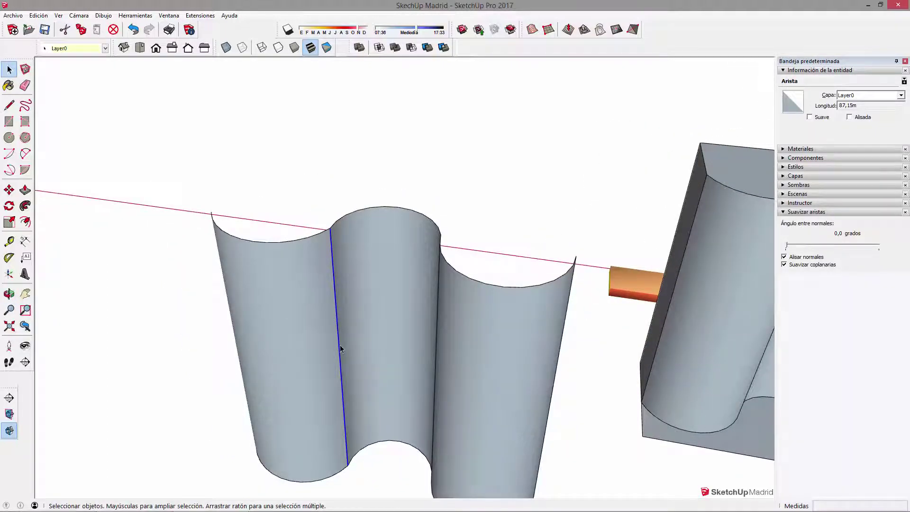
scroll(341, 349, down, 3)
middle_drag(390, 365, 369, 259)
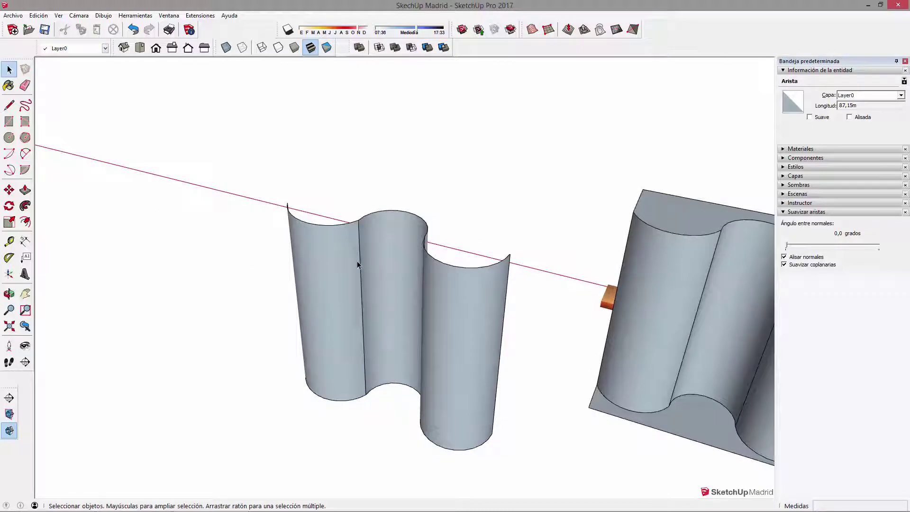
click(194, 211)
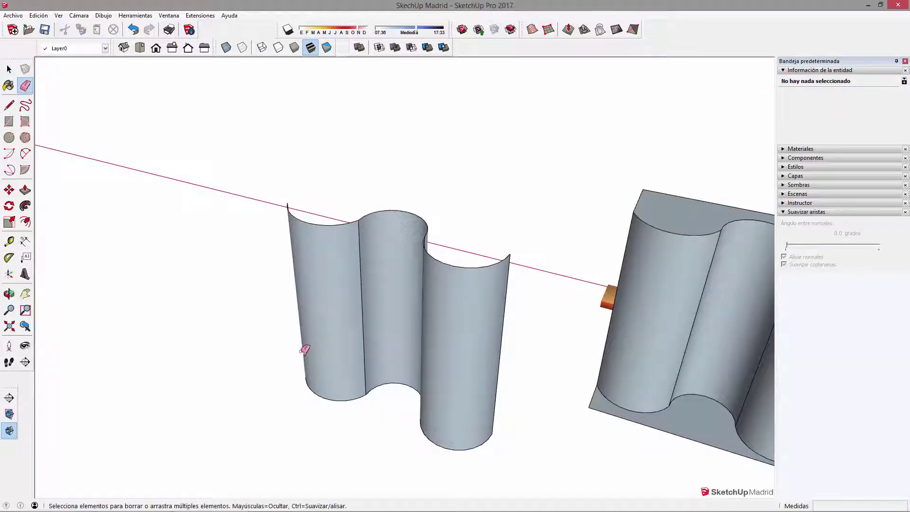
- Ctrl-erase the seam edges on the copied wavy sheet to smooth them away
ctrl+drag(358, 309, 361, 305)
key(o)
middle_drag(410, 316, 425, 297)
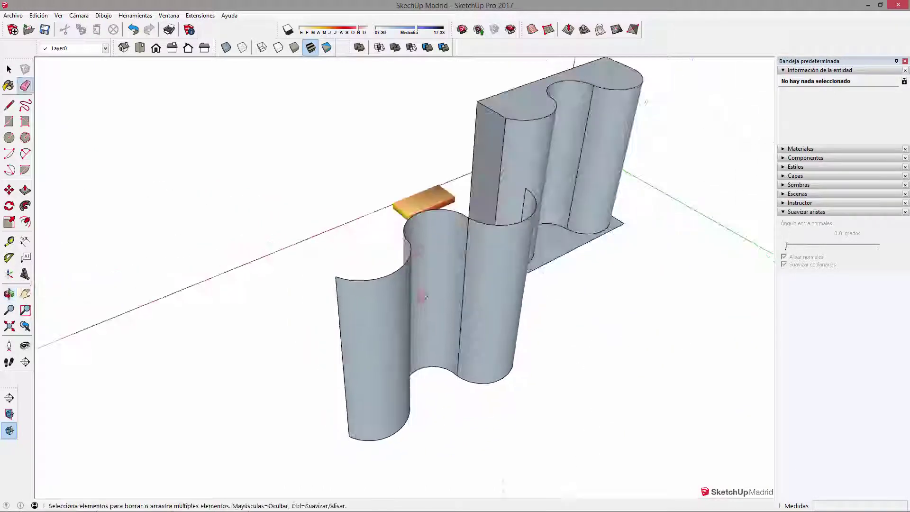
ctrl+drag(458, 331, 482, 340)
middle_drag(481, 339, 309, 311)
key(space)
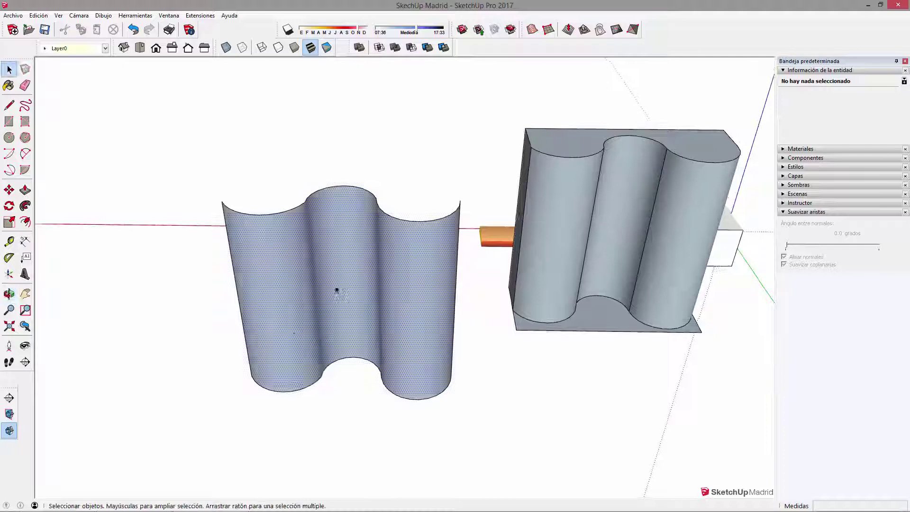
- Select the whole wavy sheet and scale it to 0.64 along the green axis
click(336, 289)
drag(186, 151, 474, 255)
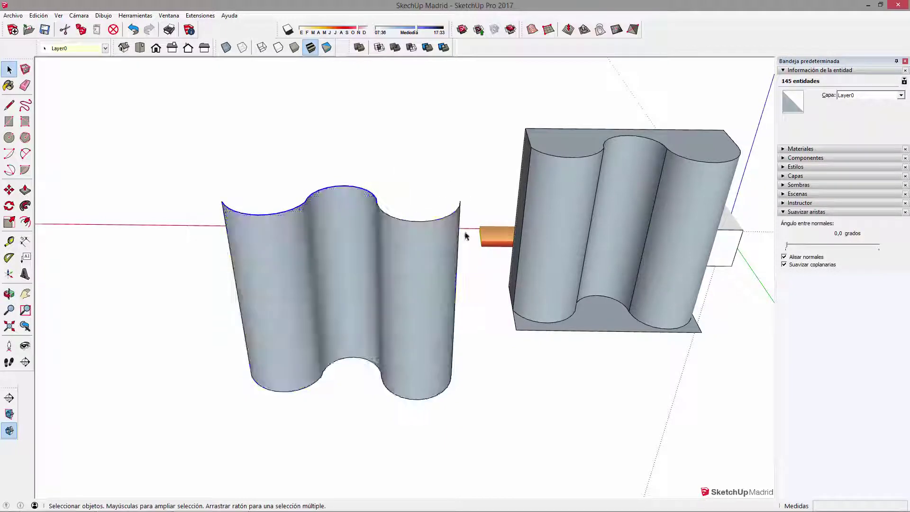
drag(138, 137, 479, 240)
middle_drag(447, 243, 271, 231)
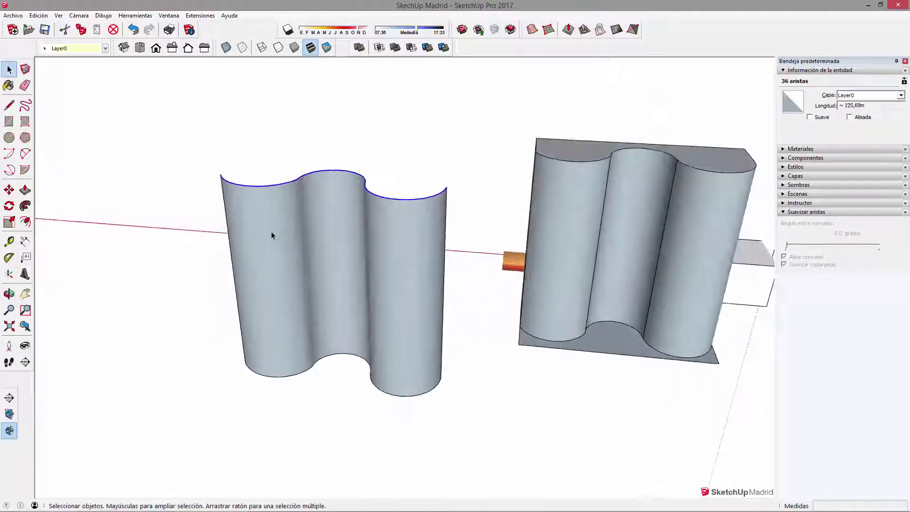
middle_drag(418, 189, 444, 320)
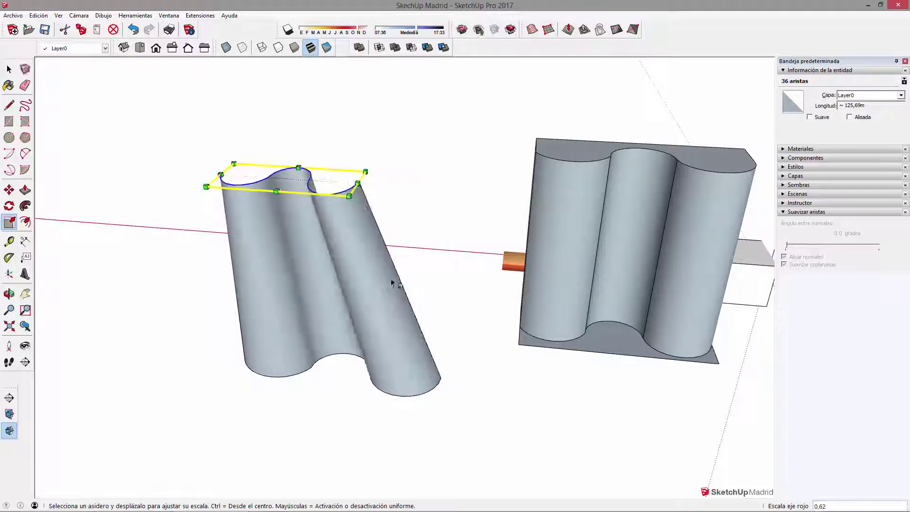
triple_click(416, 311)
key(s)
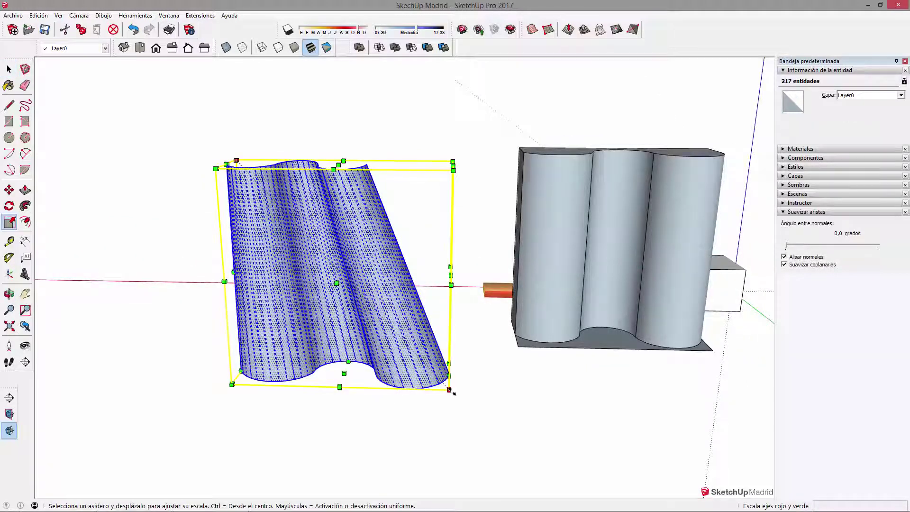
drag(448, 390, 399, 376)
mouse_move(325, 258)
middle_down()
mouse_move(259, 340)
mouse_move(251, 258)
middle_up()
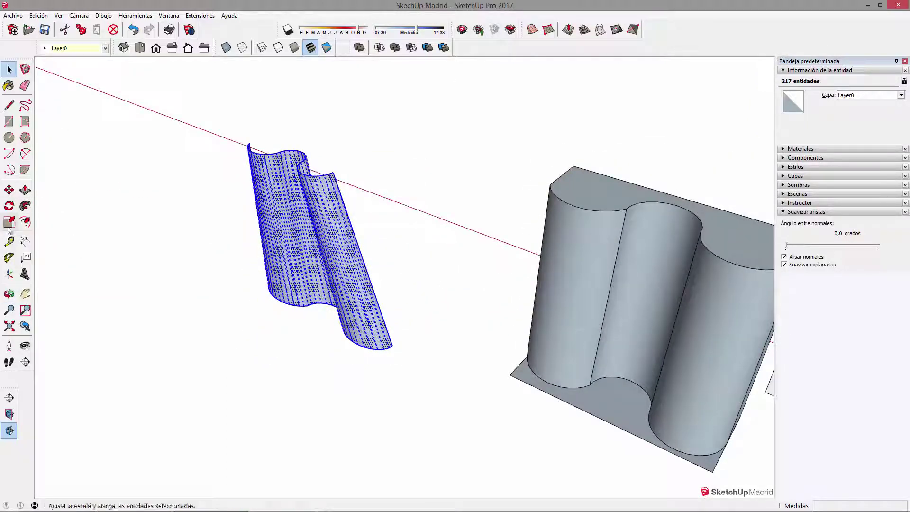
middle_drag(304, 213, 335, 260)
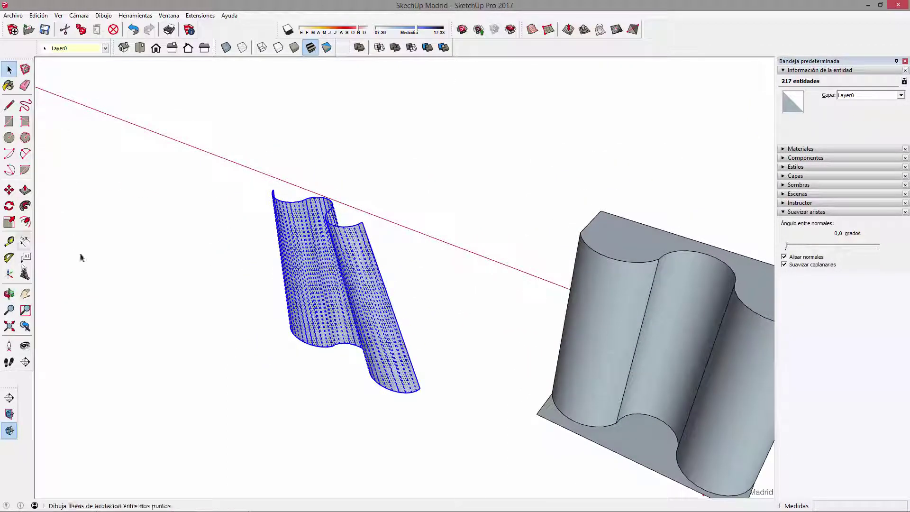
click(300, 217)
mouse_move(301, 217)
middle_down()
mouse_move(721, 329)
mouse_move(362, 380)
mouse_move(669, 382)
mouse_move(223, 378)
mouse_move(179, 335)
mouse_move(472, 284)
mouse_move(341, 272)
mouse_move(520, 350)
mouse_move(223, 277)
middle_up()
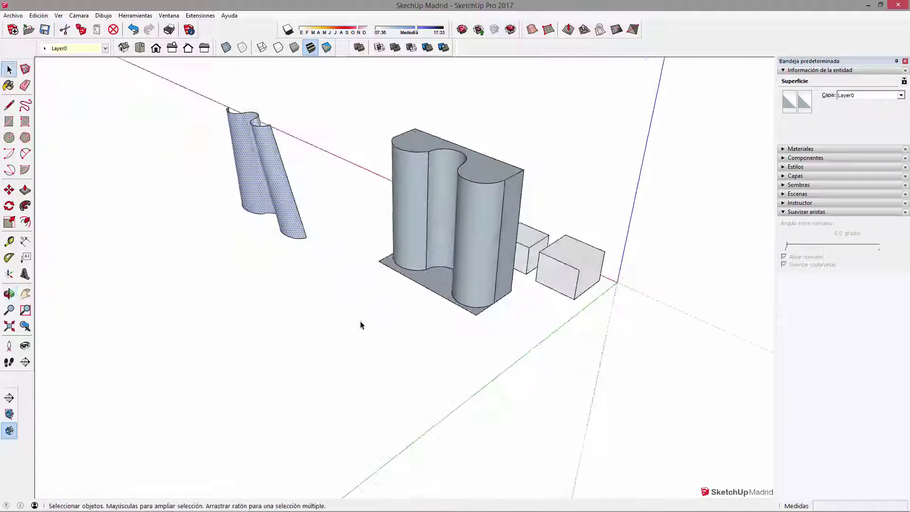
- Draw a circle on the ground and push/pull it up into a tall cylinder
click(9, 138)
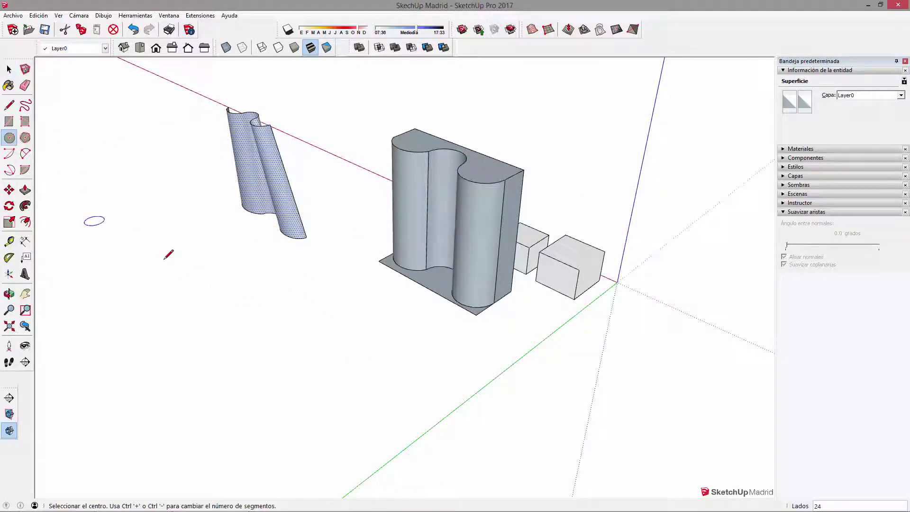
click(316, 340)
click(342, 351)
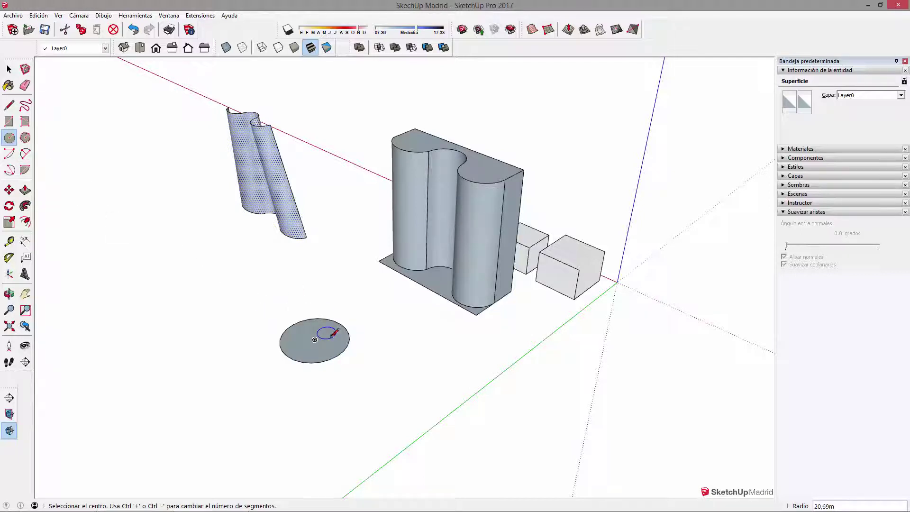
key(p)
drag(325, 345, 331, 210)
- Select the whole cylinder and orbit around it to check its smooth round side
mouse_move(332, 210)
middle_down()
mouse_move(643, 334)
mouse_move(481, 275)
middle_up()
scroll(493, 271, up, 3)
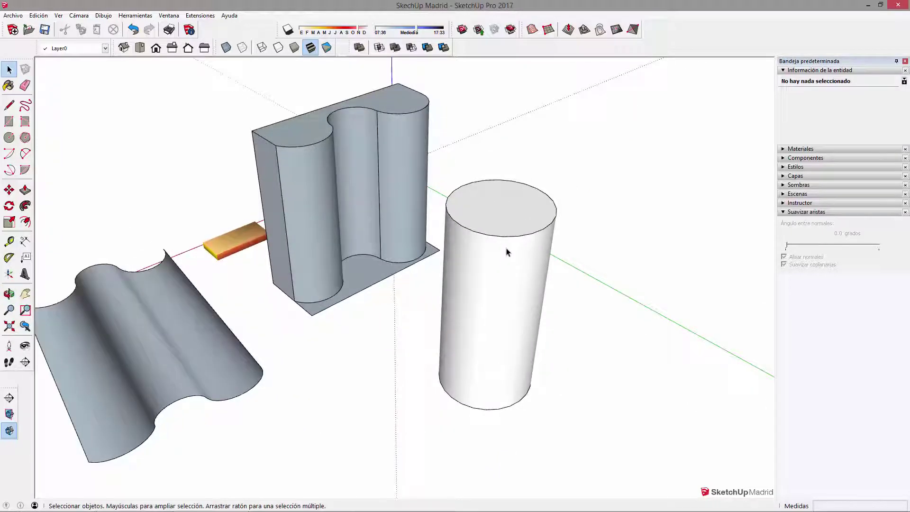
scroll(541, 231, up, 2)
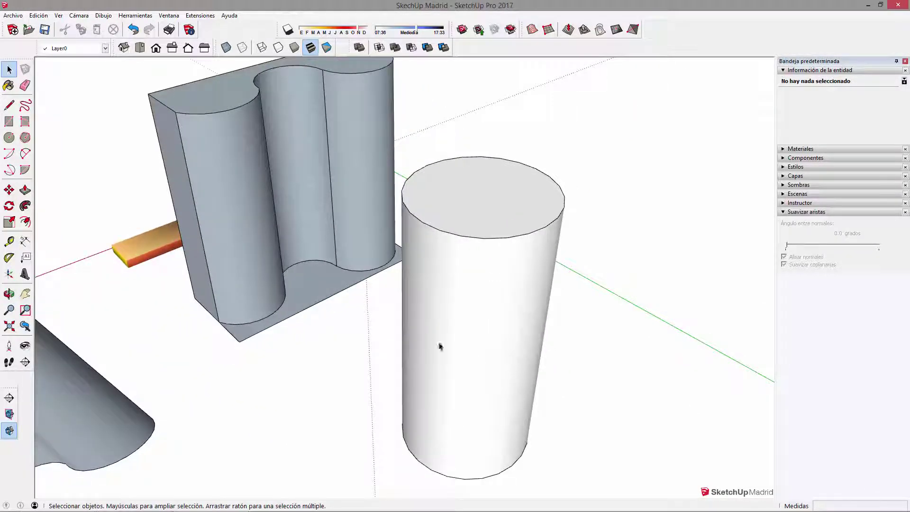
click(502, 248)
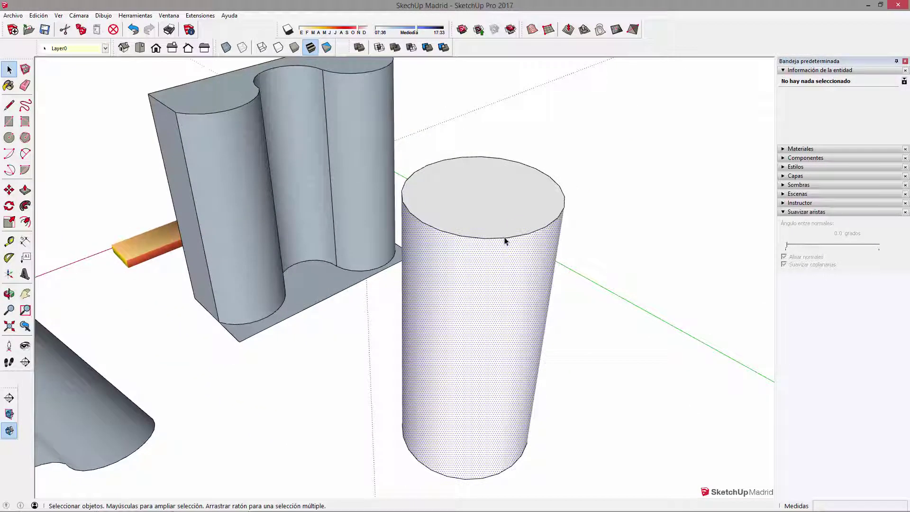
click(583, 362)
middle_drag(512, 382, 509, 306)
middle_drag(502, 266, 410, 224)
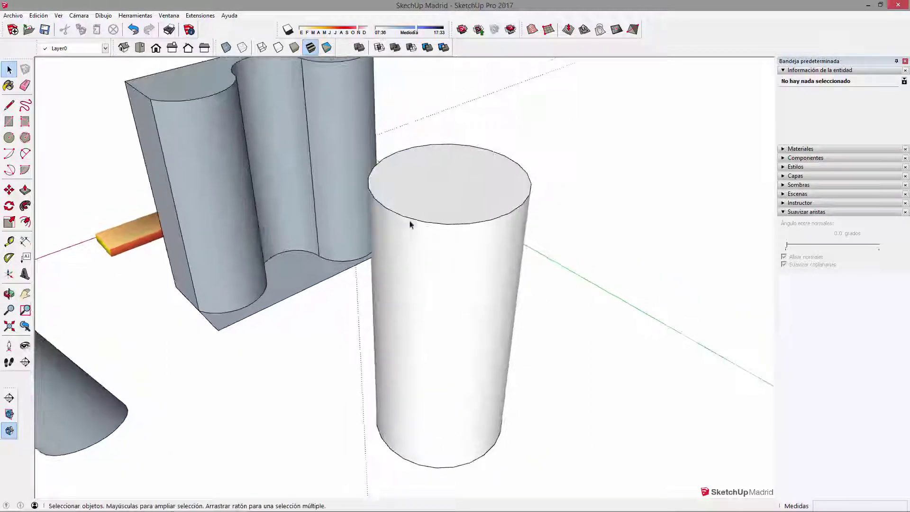
triple_click(413, 247)
click(543, 249)
triple_click(445, 283)
middle_drag(492, 217, 467, 307)
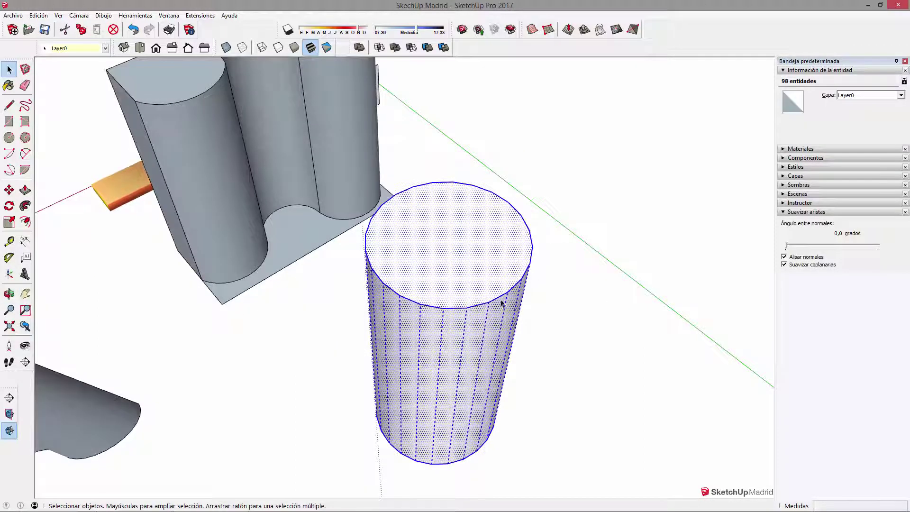
click(322, 341)
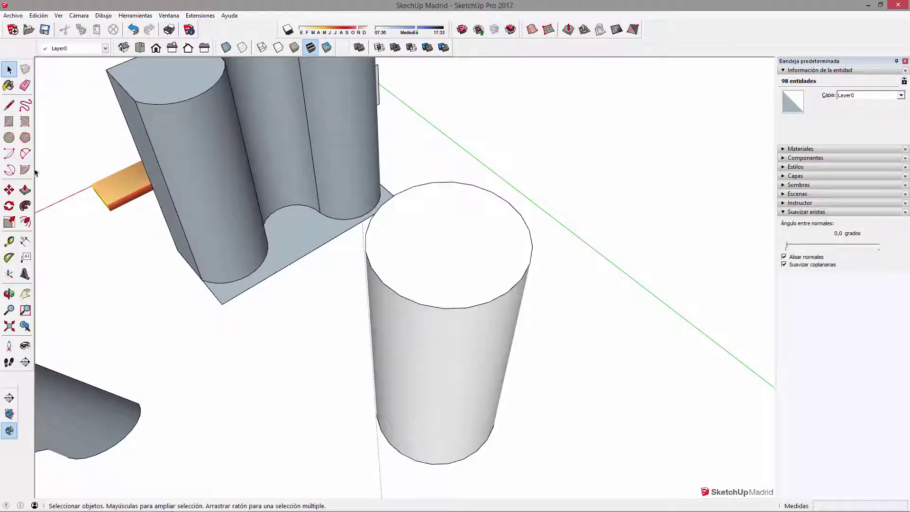
key(c)
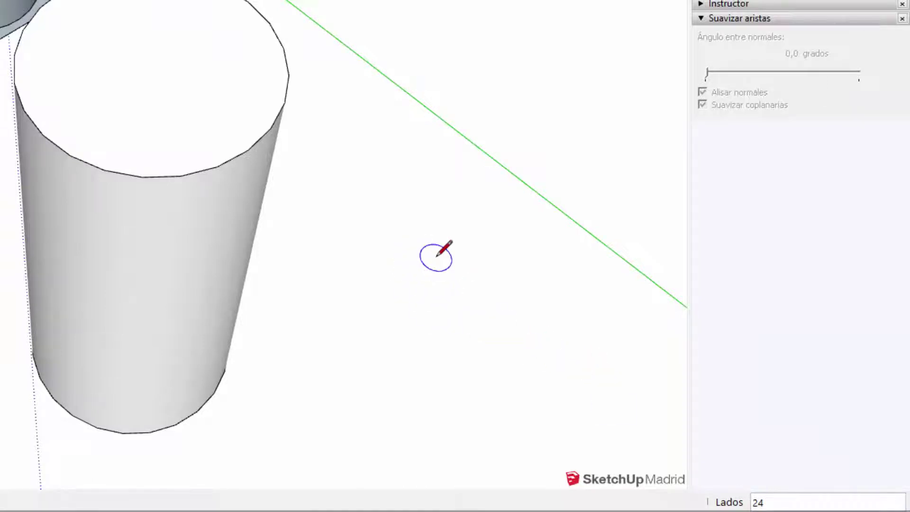
- Draw a smaller circle and push/pull it up into a slim cylinder
click(413, 246)
click(462, 271)
key(p)
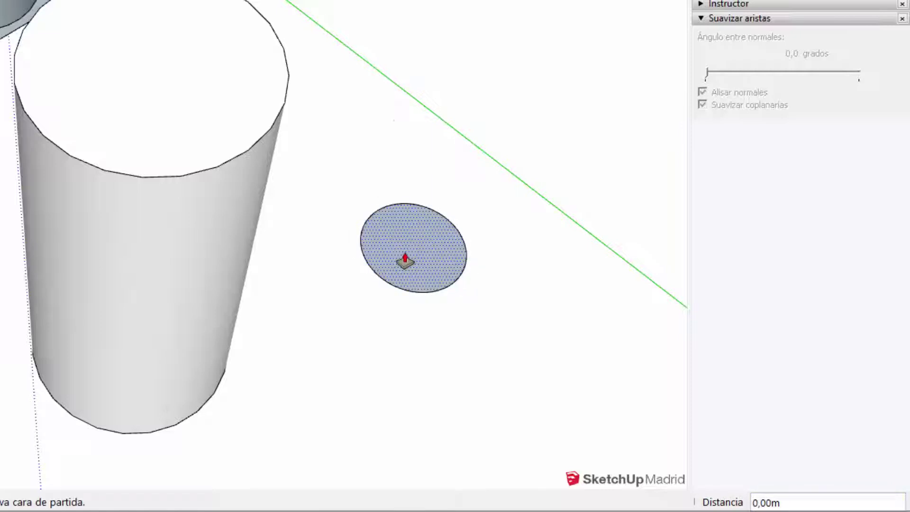
drag(402, 260, 394, 81)
- Select the whole slim cylinder
key(space)
click(499, 238)
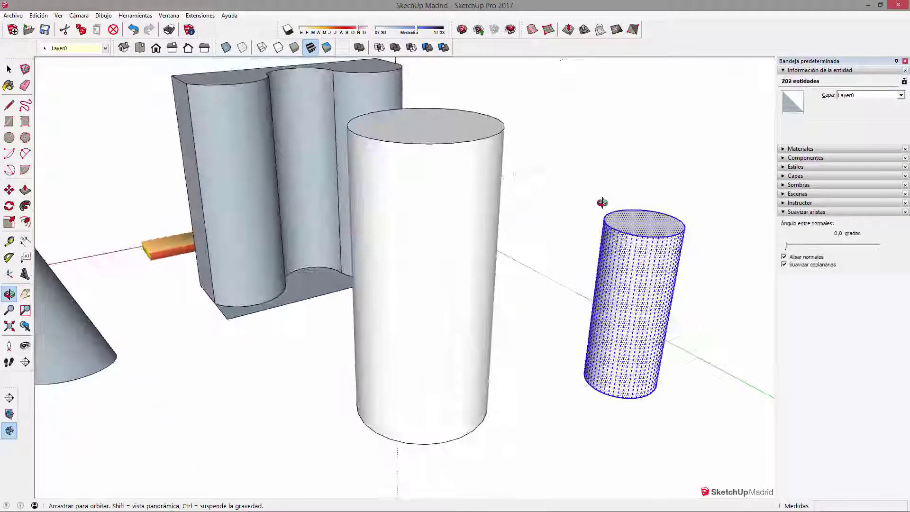
scroll(654, 240, up, 3)
scroll(606, 298, up, 3)
scroll(399, 209, down, 3)
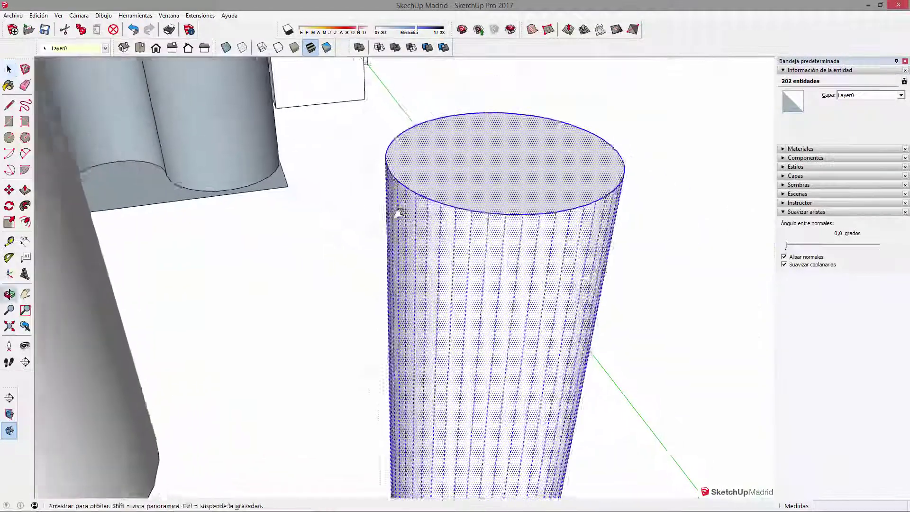
scroll(459, 183, up, 2)
click(467, 180)
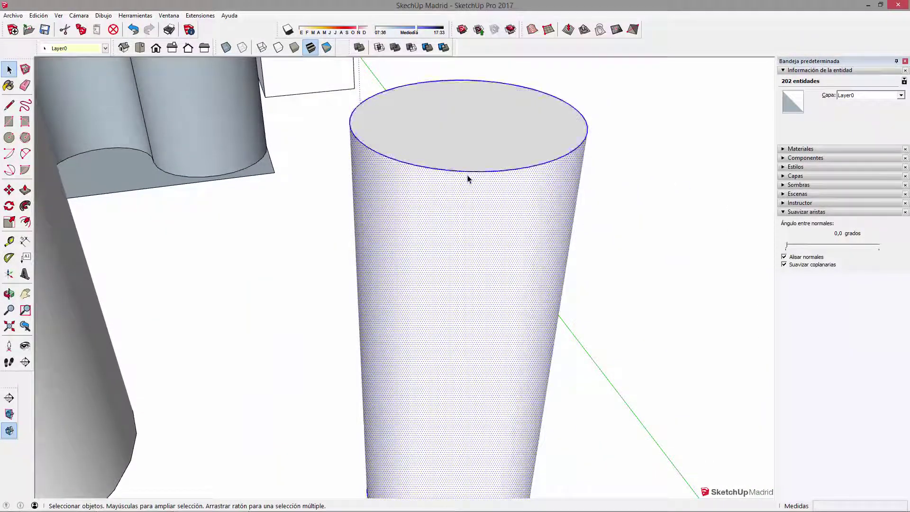
triple_click(467, 179)
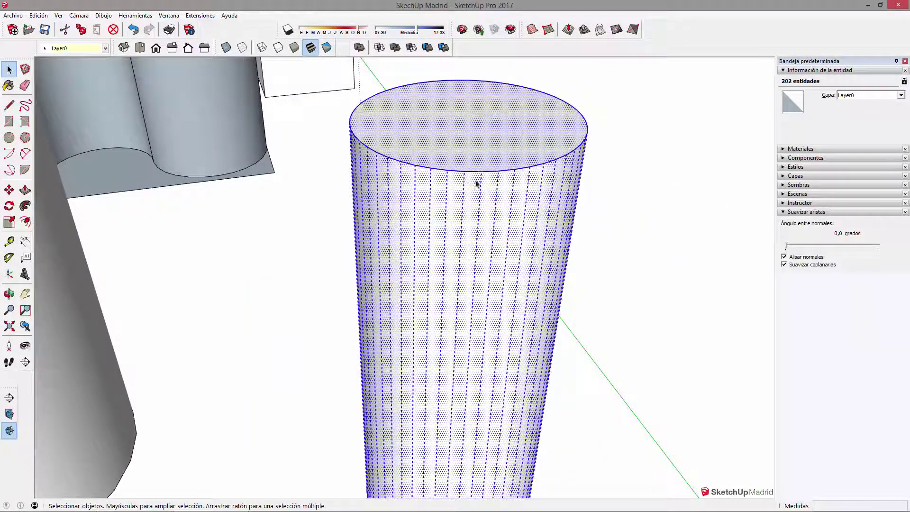
- Orbit around the slim cylinder to view it alongside the surrounding shapes
mouse_move(479, 311)
middle_down()
mouse_move(362, 286)
mouse_move(404, 138)
middle_up()
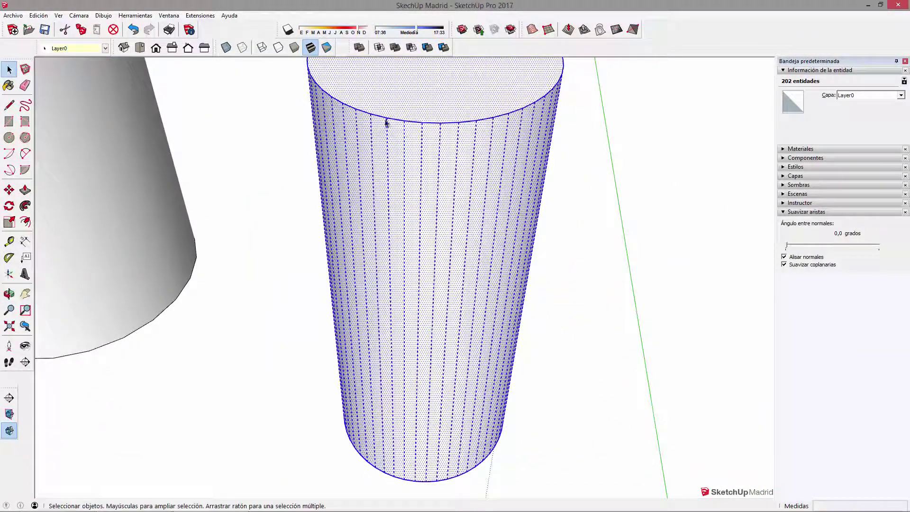
middle_drag(455, 179, 578, 263)
key(space)
scroll(571, 246, down, 3)
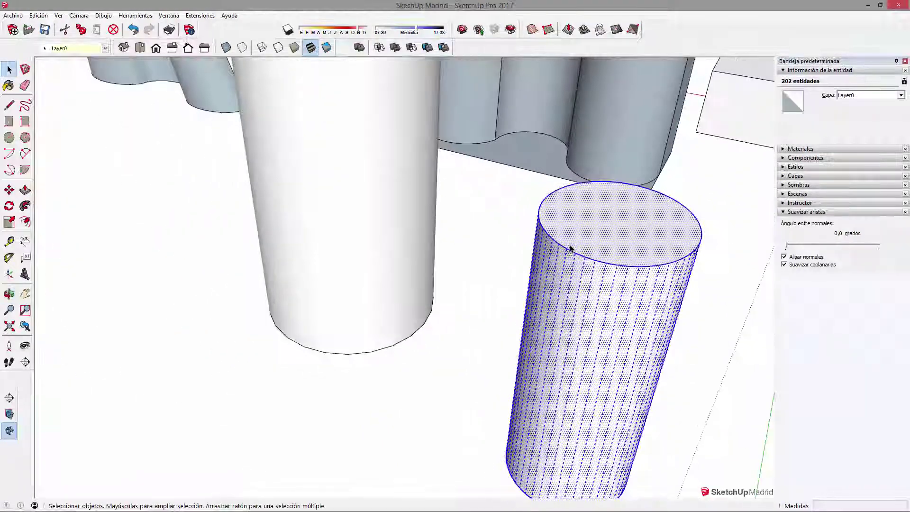
scroll(598, 297, down, 2)
middle_drag(597, 297, 524, 315)
mouse_move(618, 299)
middle_down()
mouse_move(270, 314)
mouse_move(327, 321)
middle_up()
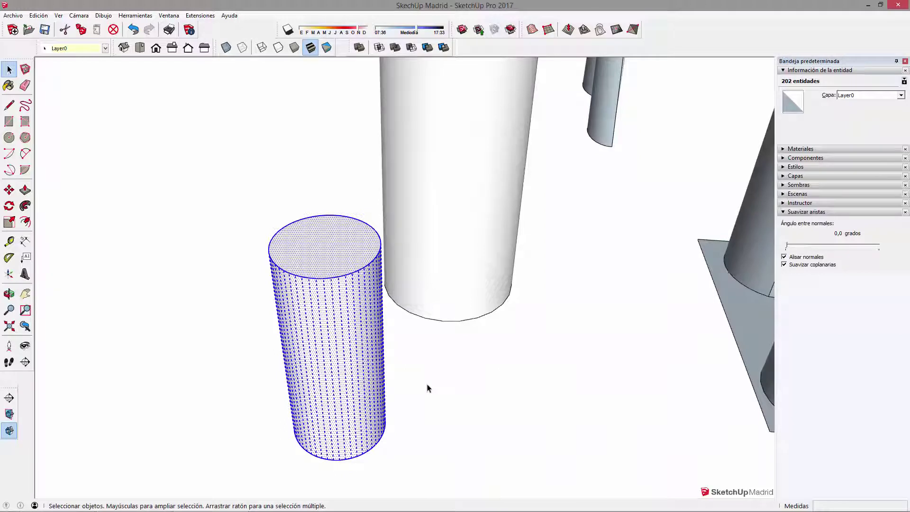
click(427, 388)
scroll(427, 389, down, 3)
mouse_move(414, 378)
middle_down()
mouse_move(368, 298)
mouse_move(539, 297)
middle_up()
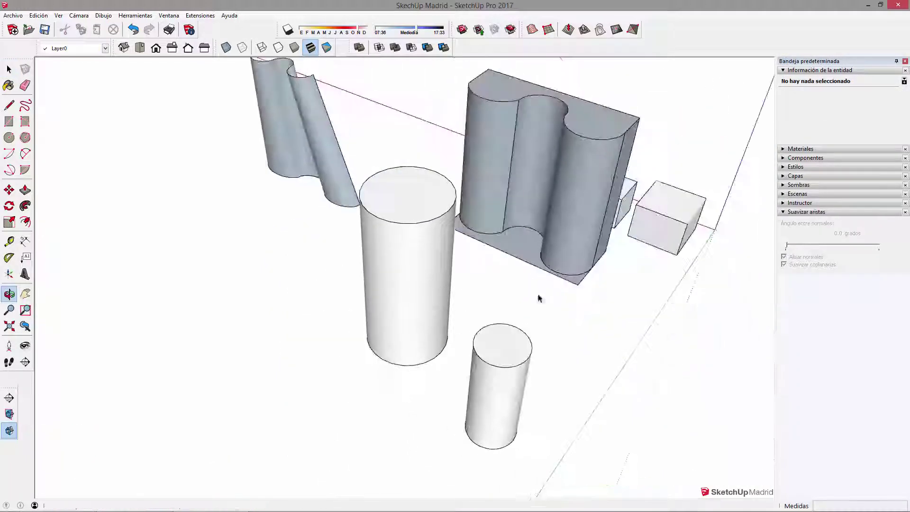
- Turn on View > Hidden Geometry to reveal the cylinder's facet lines
triple_click(420, 273)
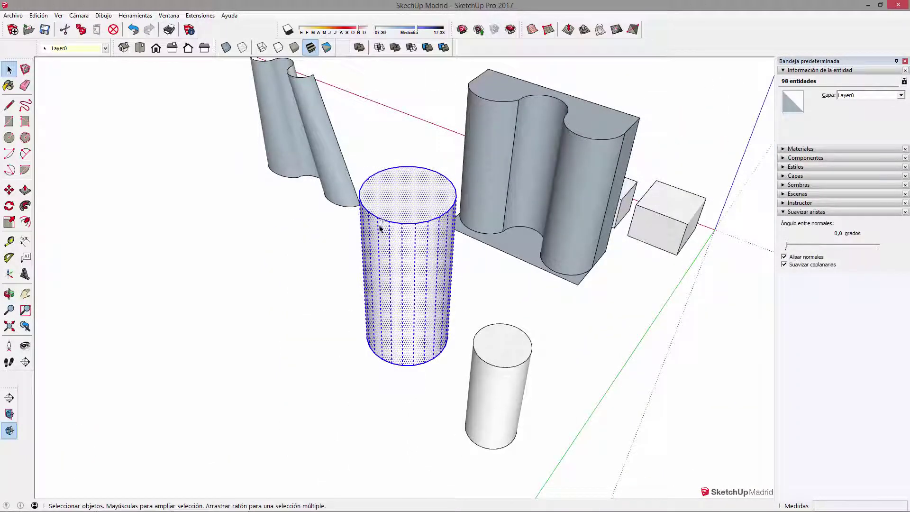
scroll(380, 229, up, 2)
click(314, 237)
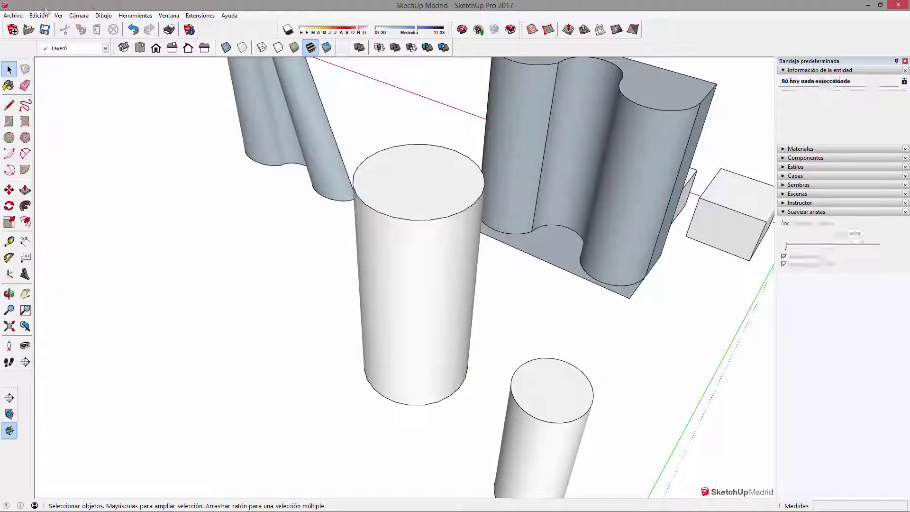
click(57, 16)
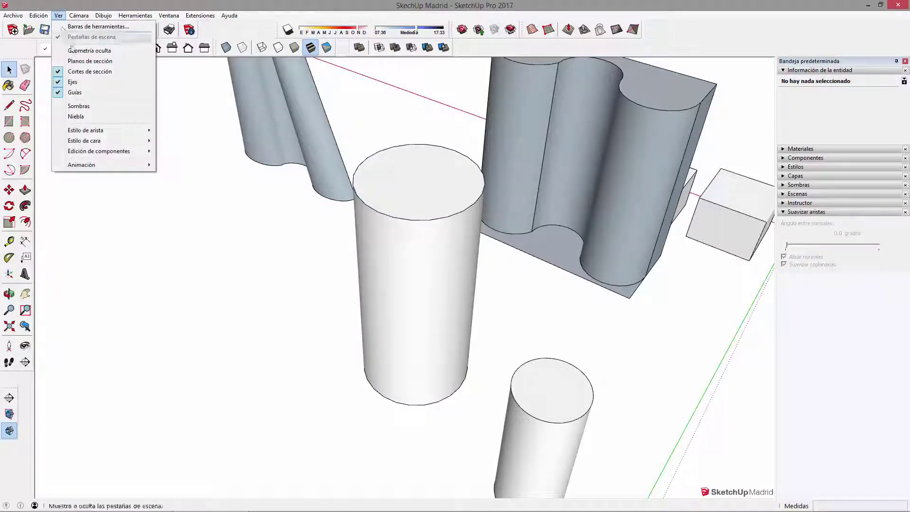
click(90, 36)
- Move one facet strip of the cylinder out to the left
click(446, 309)
scroll(335, 260, up, 1)
scroll(349, 224, up, 1)
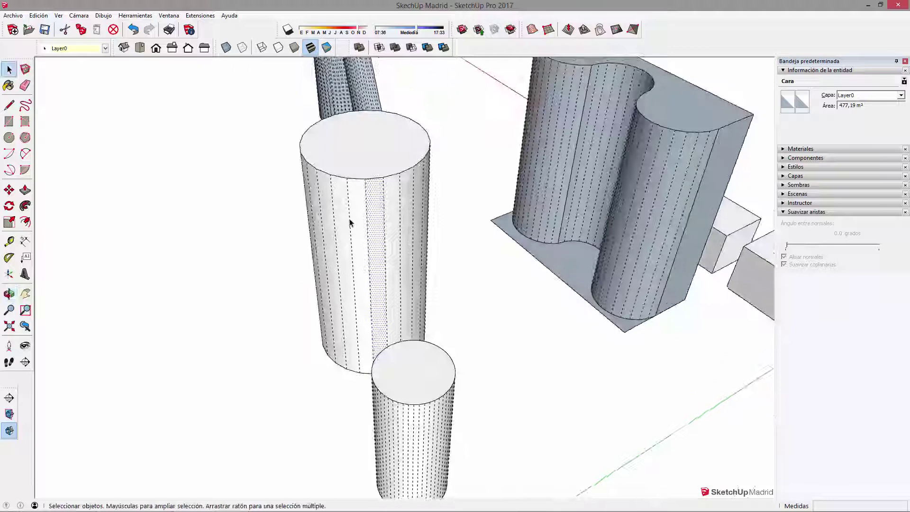
scroll(349, 194, up, 1)
middle_drag(359, 271, 280, 406)
key(m)
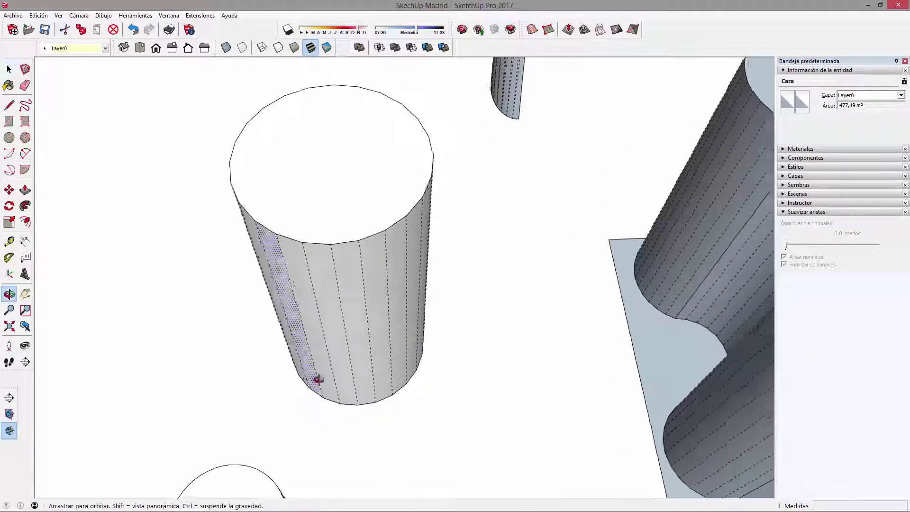
middle_drag(319, 378, 329, 389)
click(329, 425)
click(220, 413)
key(space)
mouse_move(398, 300)
middle_down()
mouse_move(295, 210)
mouse_move(560, 260)
middle_up()
- Paint two adjacent cylinder strips light green Color F04
click(386, 219)
mouse_move(385, 219)
middle_down()
mouse_move(468, 219)
mouse_move(505, 239)
mouse_move(463, 246)
mouse_move(455, 258)
middle_up()
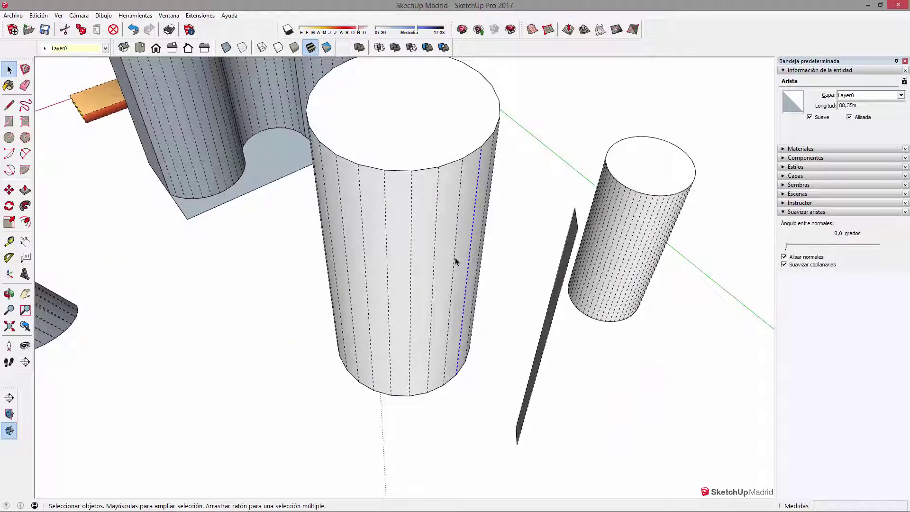
key(b)
click(463, 254)
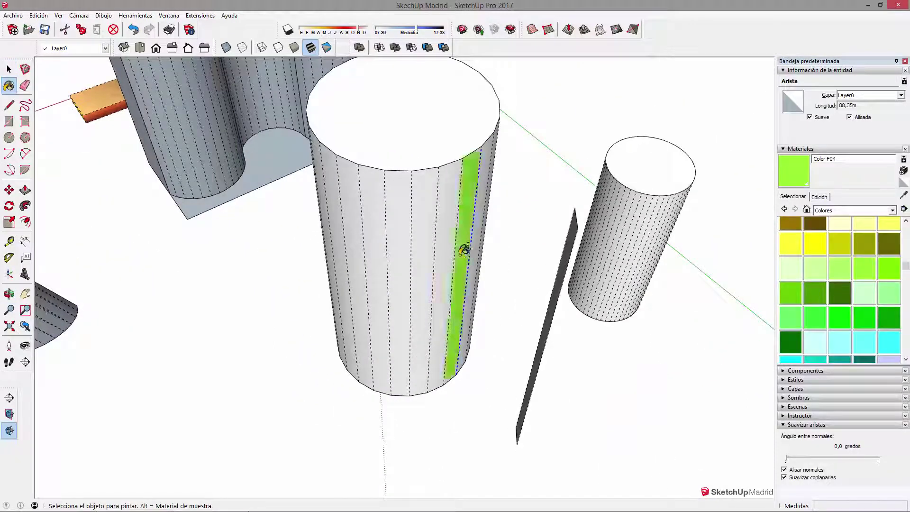
click(374, 259)
mouse_move(374, 259)
middle_down()
mouse_move(433, 283)
mouse_move(193, 266)
middle_up()
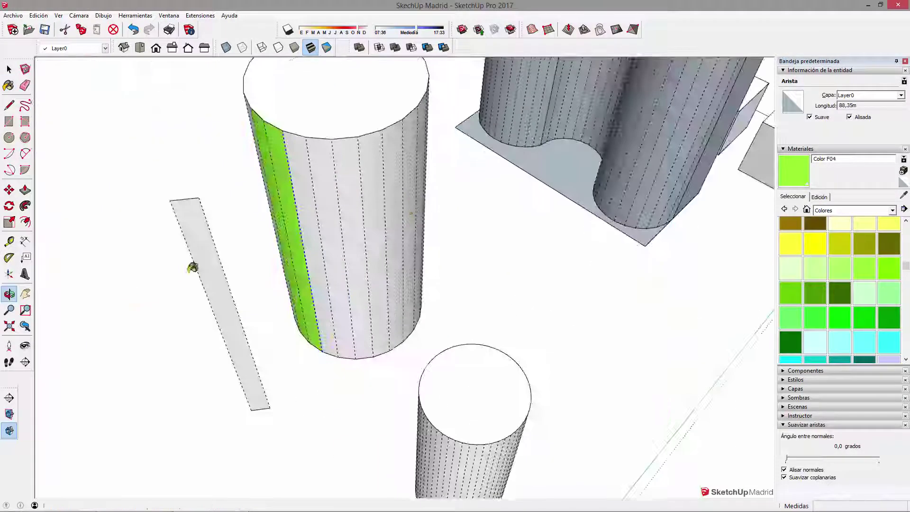
- Delete a face on the cylinder, leaving a hole in its side
key(space)
click(378, 234)
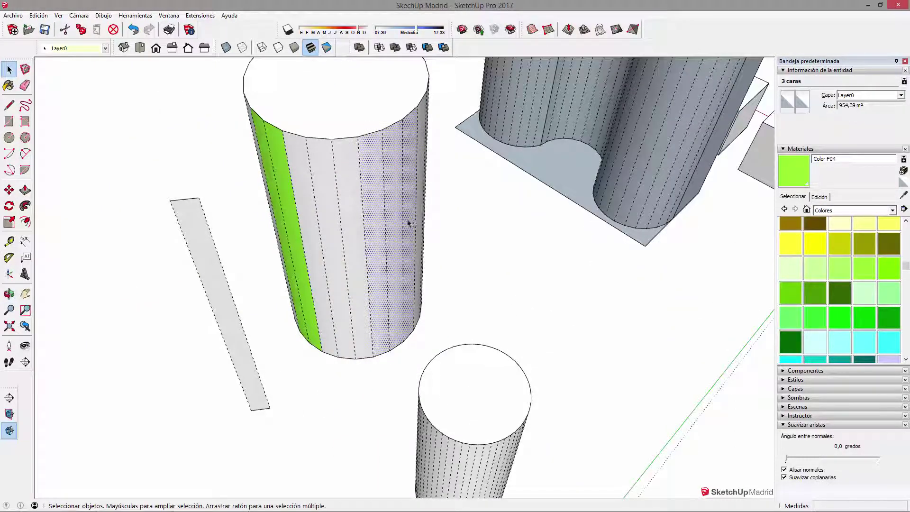
key(Delete)
mouse_move(412, 218)
middle_down()
mouse_move(415, 236)
mouse_move(285, 242)
middle_up()
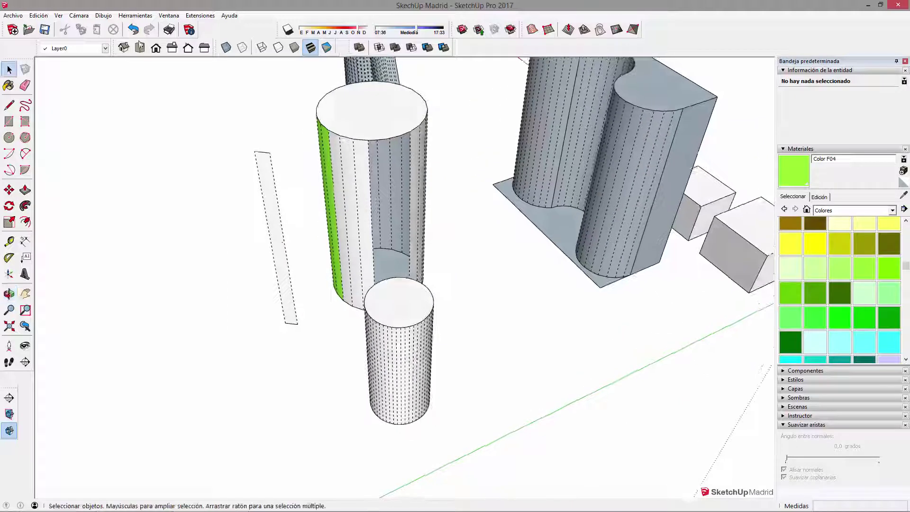
click(59, 15)
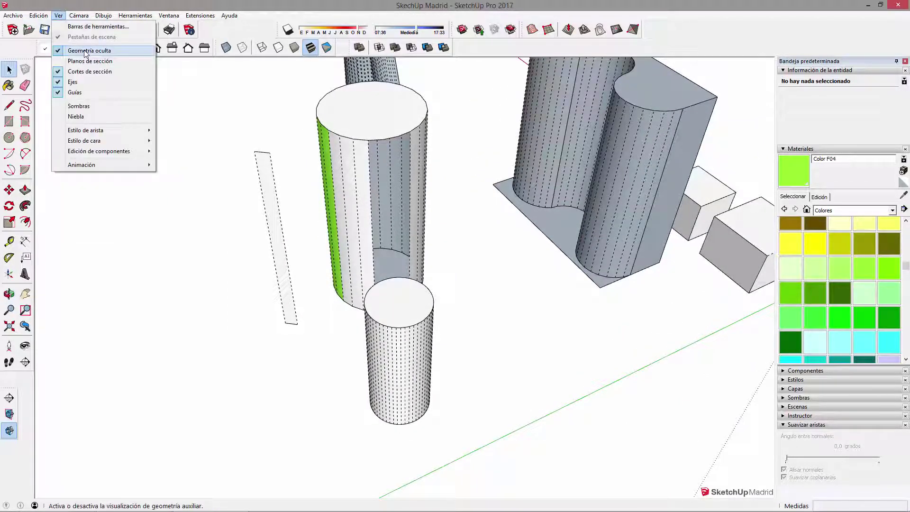
- Turn Hidden Geometry off and orbit out to view the smoothed cylinders
click(86, 50)
mouse_move(292, 197)
middle_down()
mouse_move(664, 195)
mouse_move(388, 250)
mouse_move(538, 284)
mouse_move(488, 283)
mouse_move(469, 305)
mouse_move(425, 309)
mouse_move(548, 213)
mouse_move(430, 291)
mouse_move(447, 254)
mouse_move(491, 261)
mouse_move(439, 309)
mouse_move(545, 266)
mouse_move(474, 284)
mouse_move(512, 275)
middle_up()
scroll(439, 224, down, 3)
scroll(538, 284, down, 2)
scroll(447, 255, up, 2)
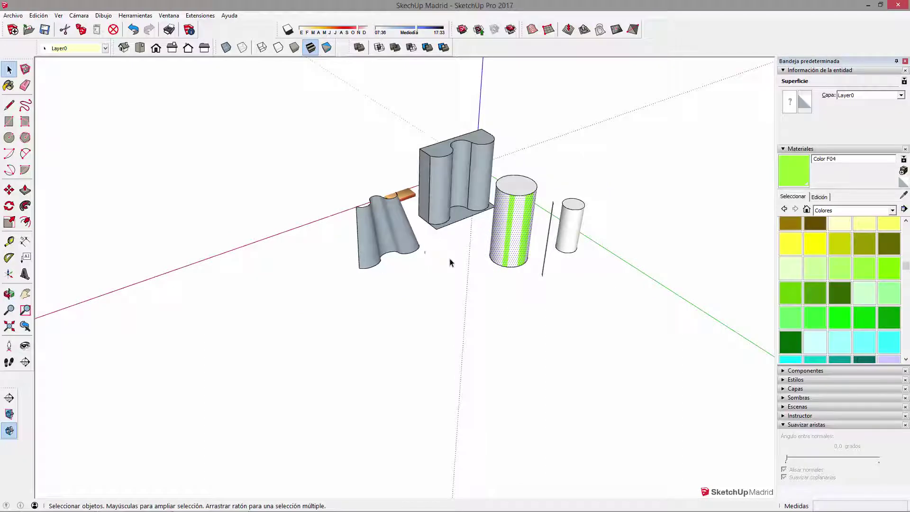
click(451, 263)
mouse_move(450, 263)
middle_down()
mouse_move(437, 294)
mouse_move(578, 230)
mouse_move(570, 210)
mouse_move(460, 250)
mouse_move(414, 325)
middle_up()
- Draw a rectangle on the ground and push/pull it into a low box
key(r)
click(282, 321)
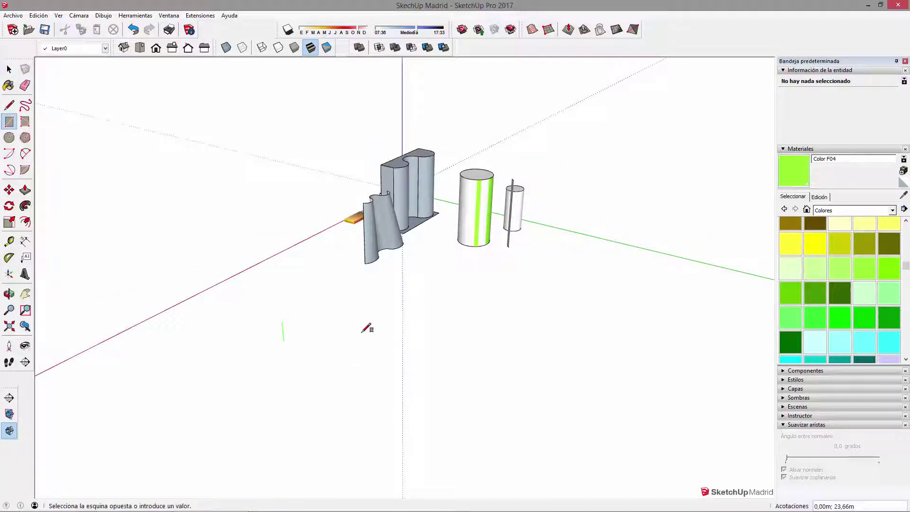
click(454, 294)
middle_drag(451, 311, 362, 335)
key(p)
scroll(337, 332, up, 3)
drag(337, 331, 341, 309)
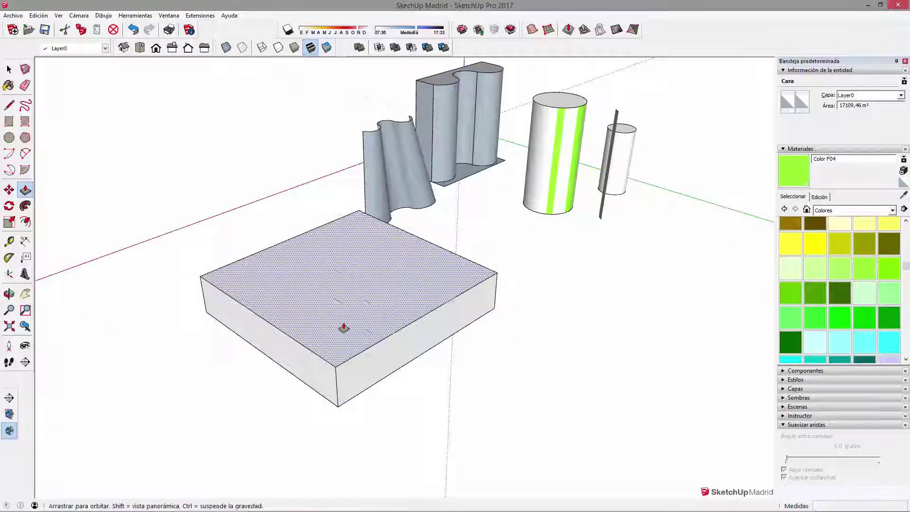
middle_drag(341, 325, 416, 238)
scroll(425, 270, up, 3)
middle_drag(425, 270, 404, 319)
scroll(405, 319, up, 2)
- Draw two tangent 2 Point Arcs across the box's front face and select both
key(a)
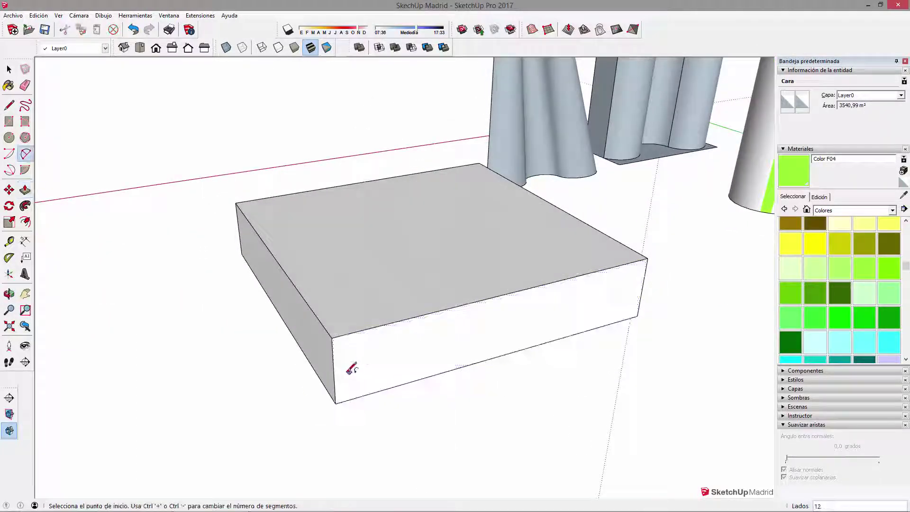
click(333, 371)
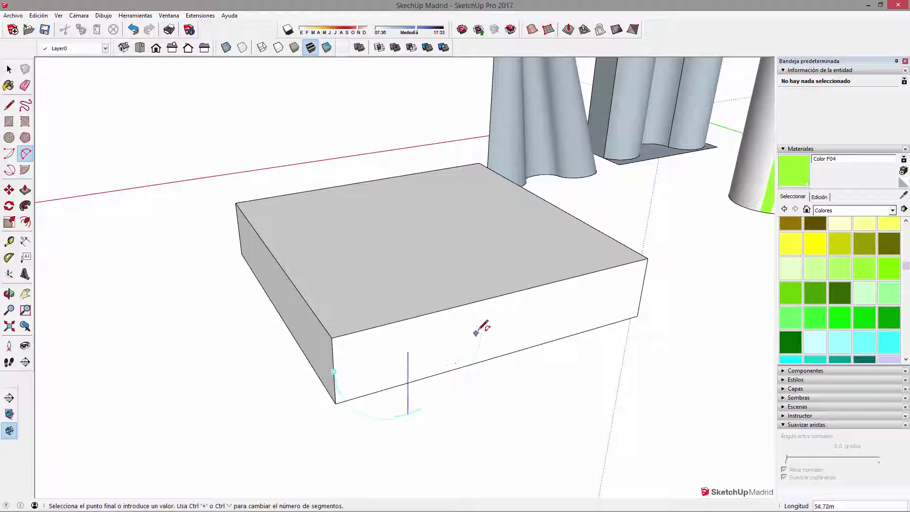
click(489, 329)
click(441, 326)
click(643, 286)
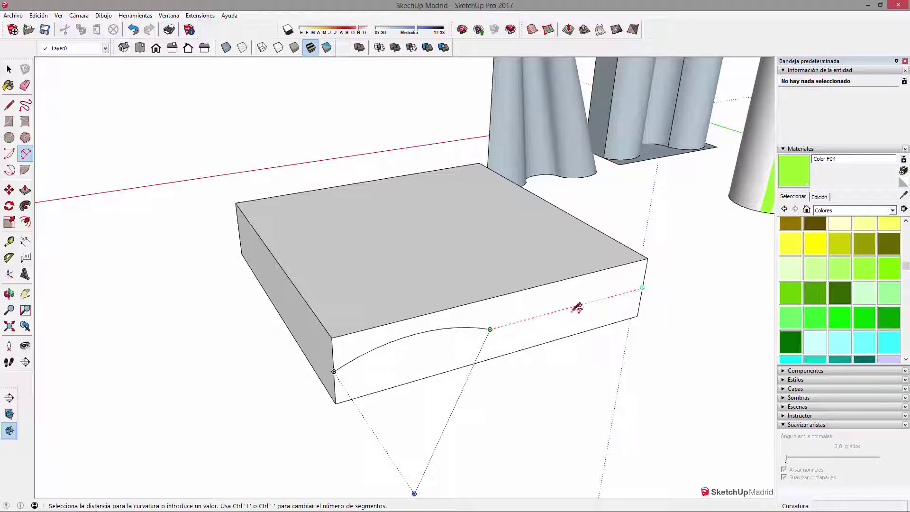
click(544, 332)
scroll(360, 369, up, 2)
key(space)
click(383, 359)
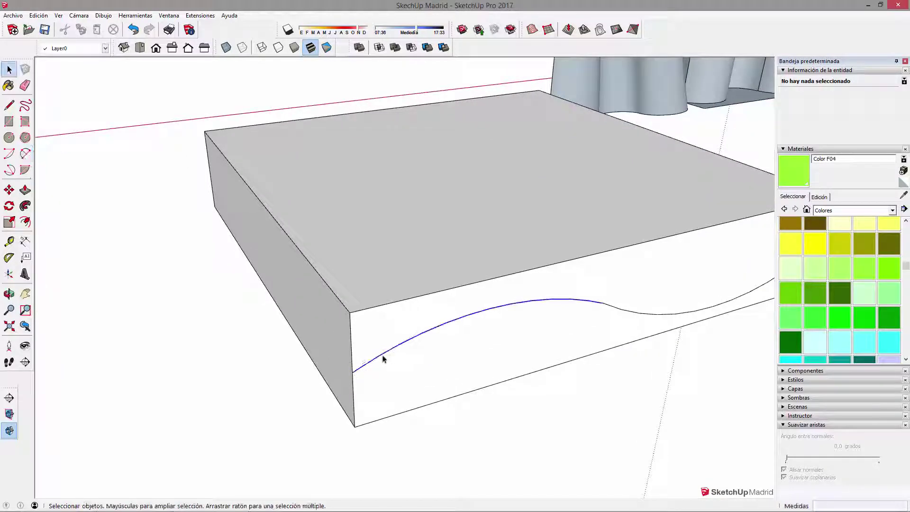
shift+click(666, 314)
middle_drag(666, 315, 540, 299)
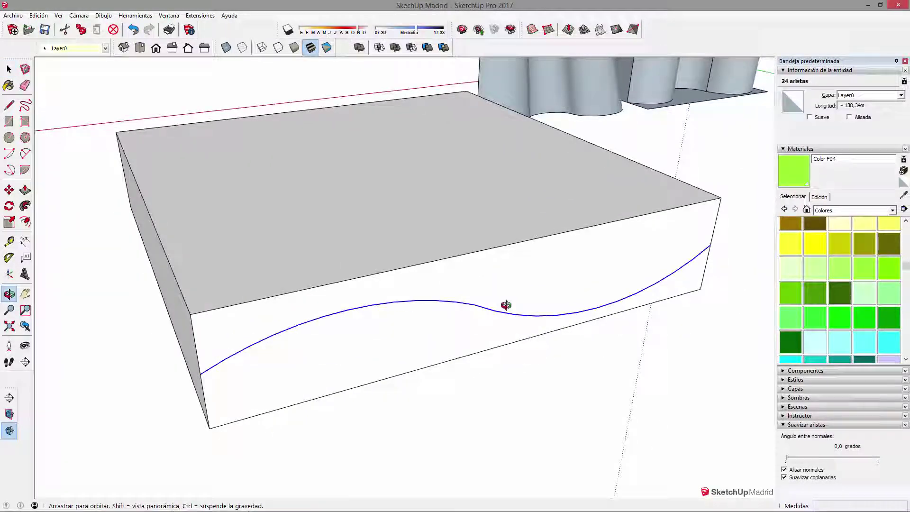
- Copy the wavy curve just above the original to form a thin strip
key(m)
click(279, 374)
key(ctrl)
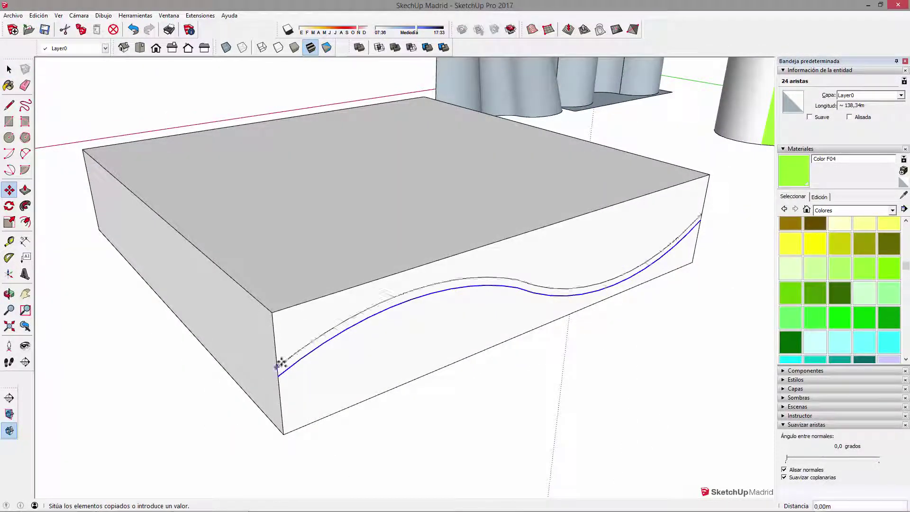
click(280, 357)
mouse_move(327, 345)
middle_down()
mouse_move(265, 331)
mouse_move(404, 332)
middle_up()
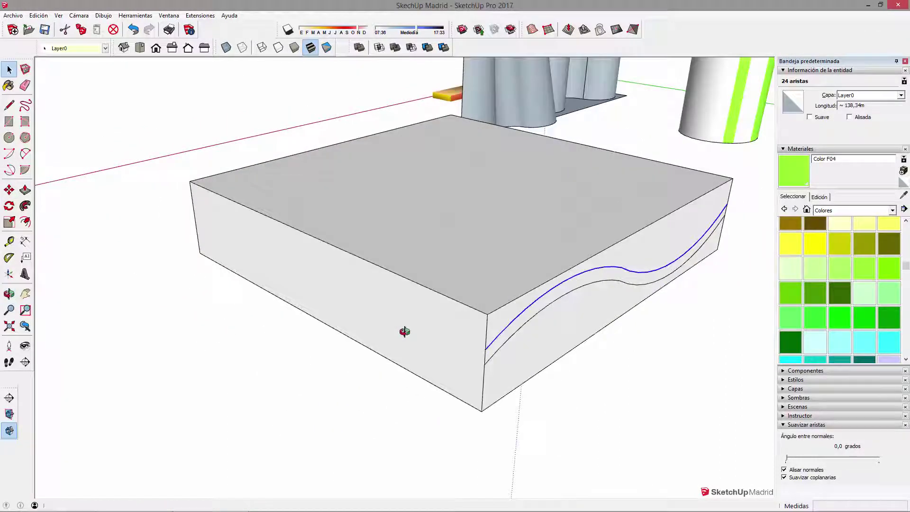
- Draw two connected 2 Point Arcs across the adjacent side face
key(a)
click(484, 364)
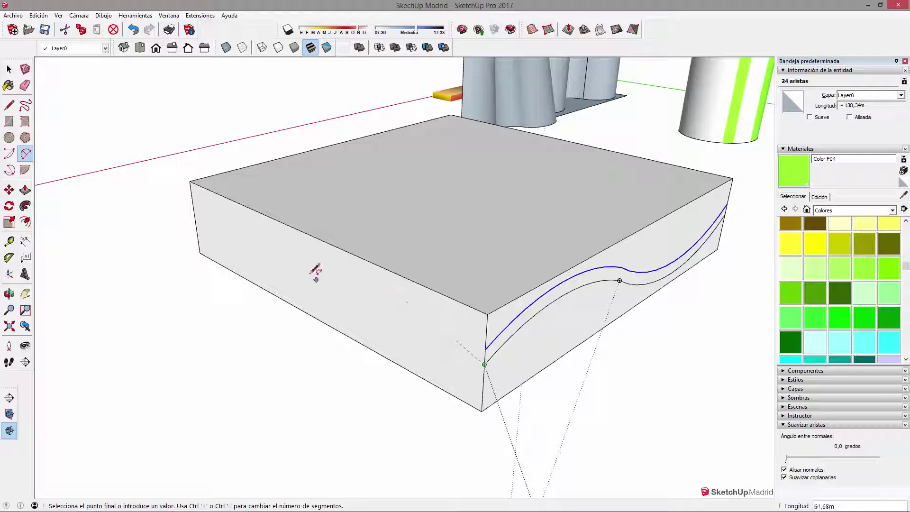
click(333, 288)
click(388, 285)
click(333, 287)
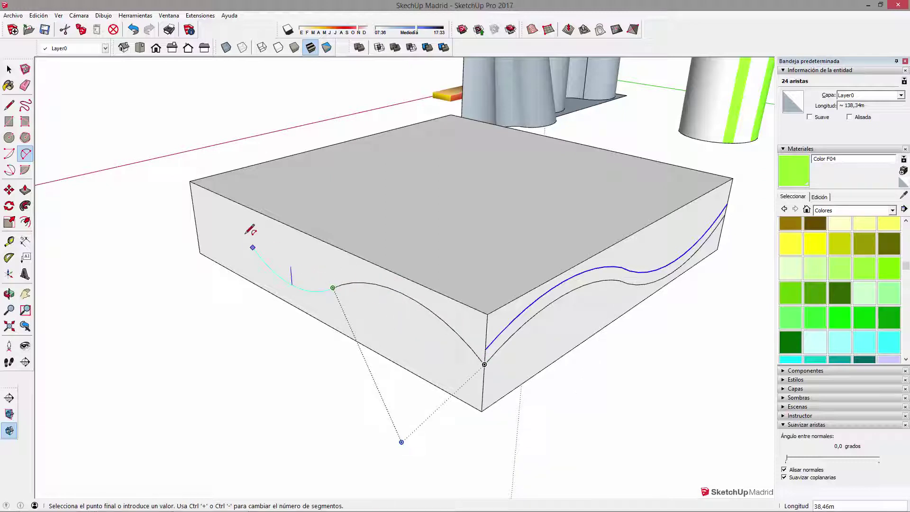
click(194, 218)
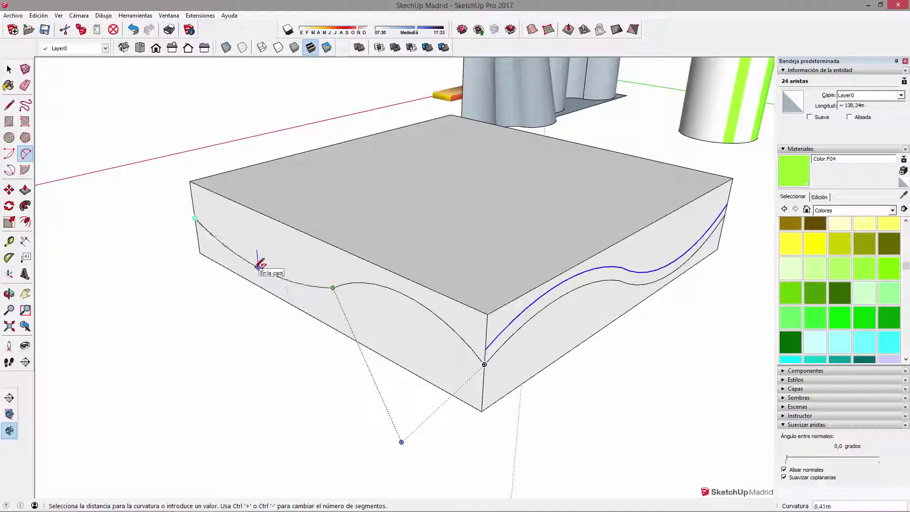
click(259, 265)
key(space)
- Select the new side arcs and the thin wavy strip and begin moving them
scroll(351, 284, down, 1)
click(351, 285)
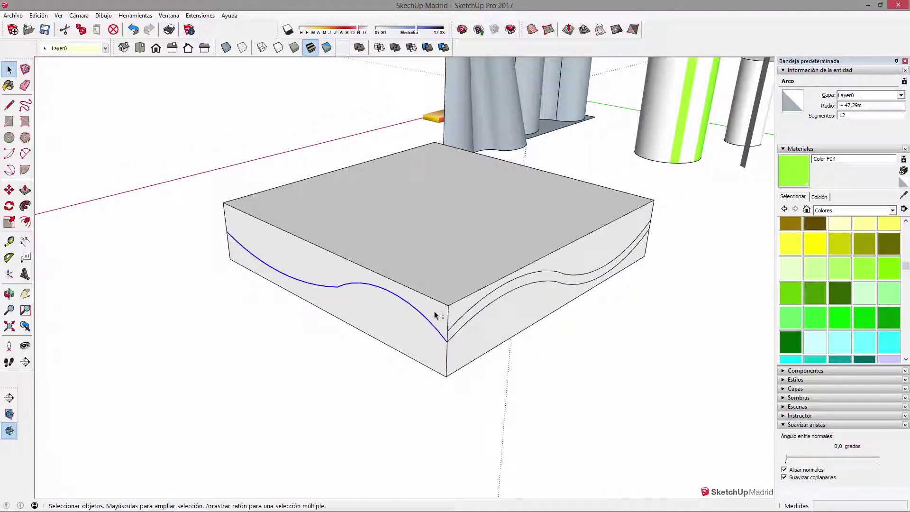
scroll(520, 294, up, 2)
shift+double_click(522, 284)
scroll(514, 287, down, 1)
scroll(408, 288, down, 2)
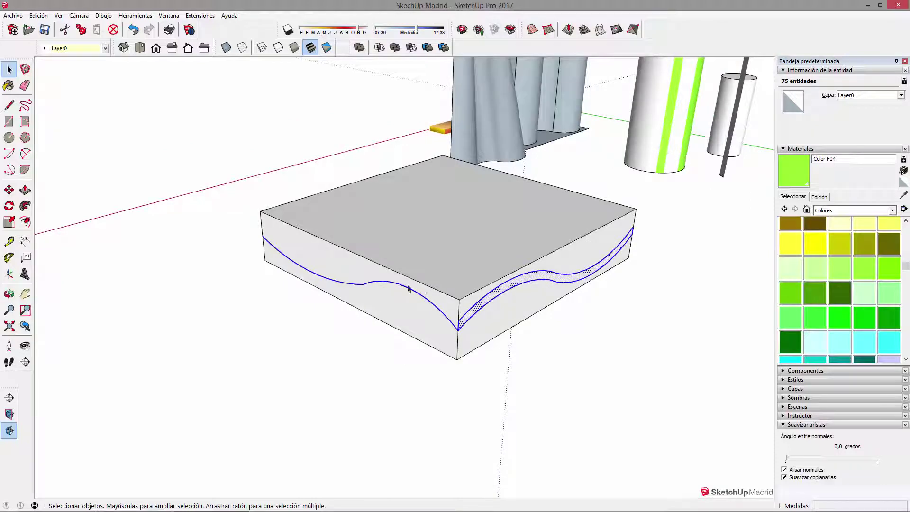
scroll(538, 345, down, 2)
mouse_move(575, 314)
middle_down()
mouse_move(497, 315)
mouse_move(519, 301)
middle_up()
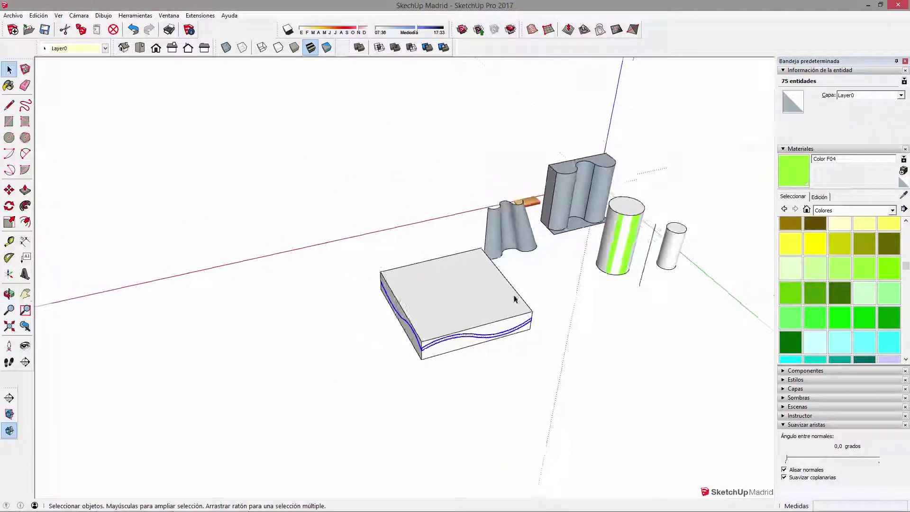
key(m)
click(450, 381)
- Place the curves and strip off to the left of the box
click(240, 433)
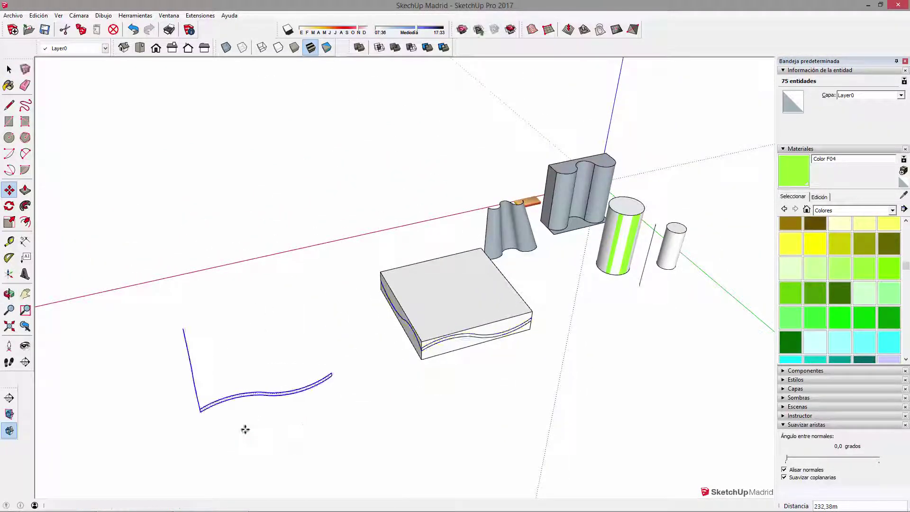
middle_drag(244, 428, 472, 338)
key(space)
click(472, 338)
scroll(376, 376, up, 3)
mouse_move(375, 376)
middle_down()
mouse_move(450, 338)
mouse_move(376, 345)
mouse_move(463, 361)
middle_up()
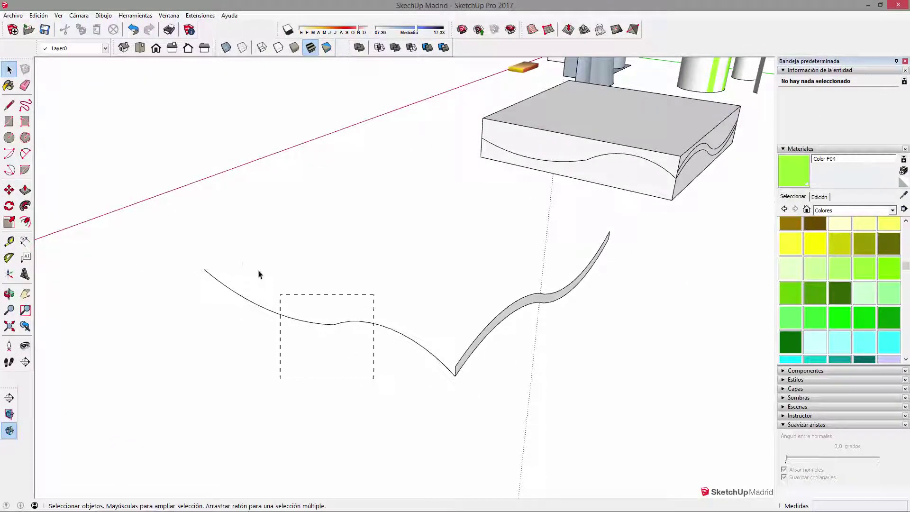
- Select the long curved path and start Follow Me on the wavy profile face
drag(259, 274, 259, 275)
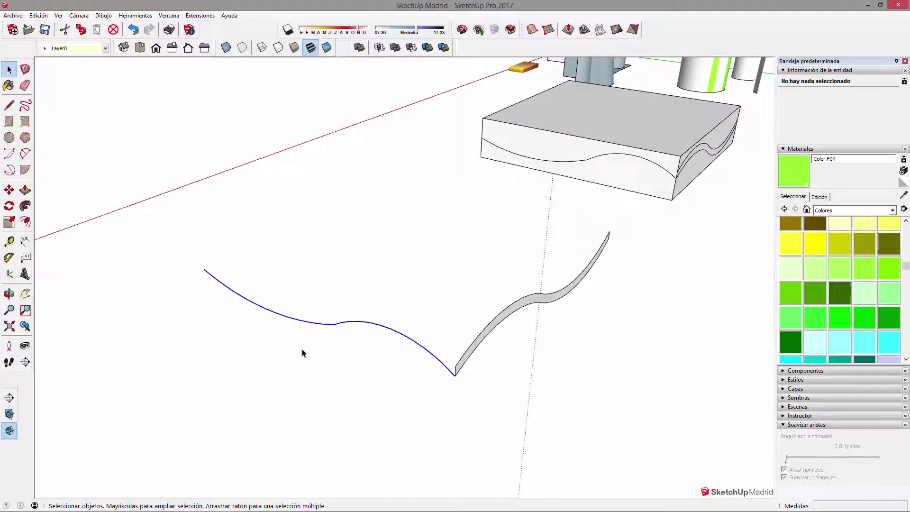
mouse_move(501, 360)
middle_down()
mouse_move(502, 370)
mouse_move(438, 367)
middle_up()
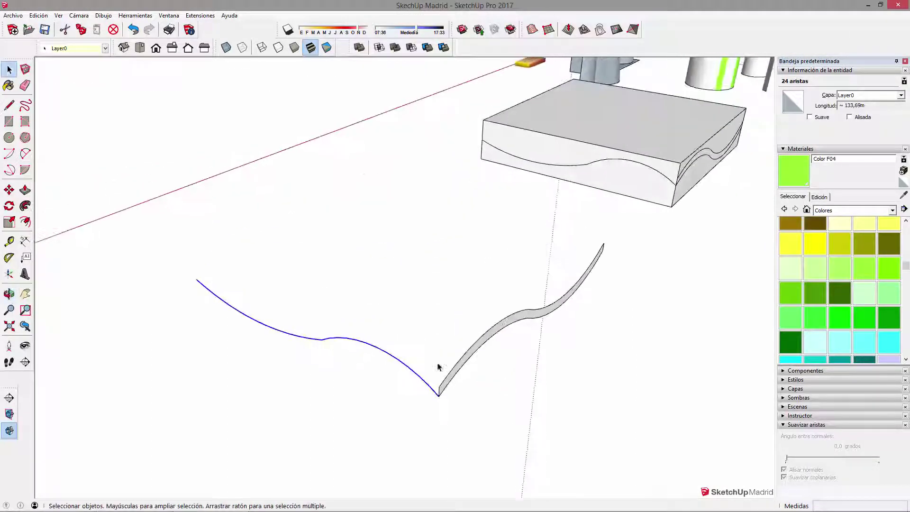
click(26, 207)
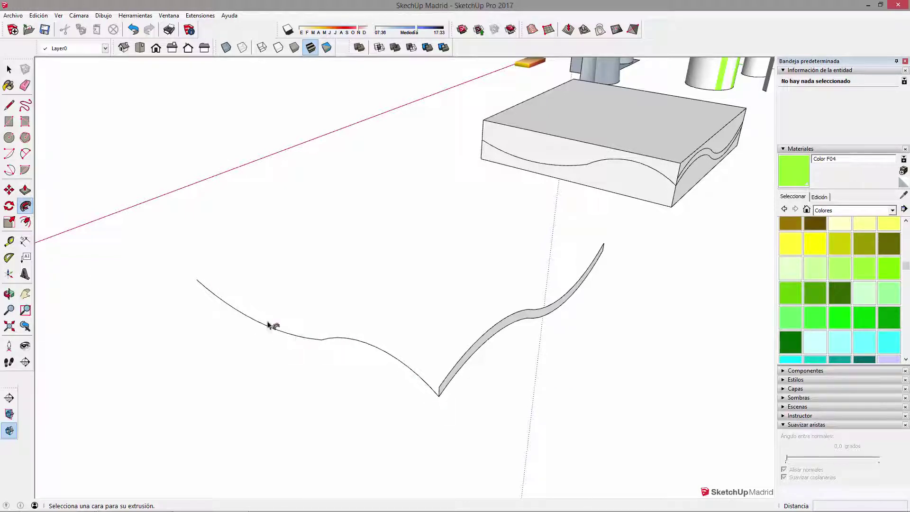
click(495, 338)
- Complete the Follow Me sweep, then select the slab's side face and a quadrant face
mouse_move(493, 335)
middle_down()
mouse_move(427, 309)
mouse_move(415, 192)
mouse_move(451, 252)
middle_up()
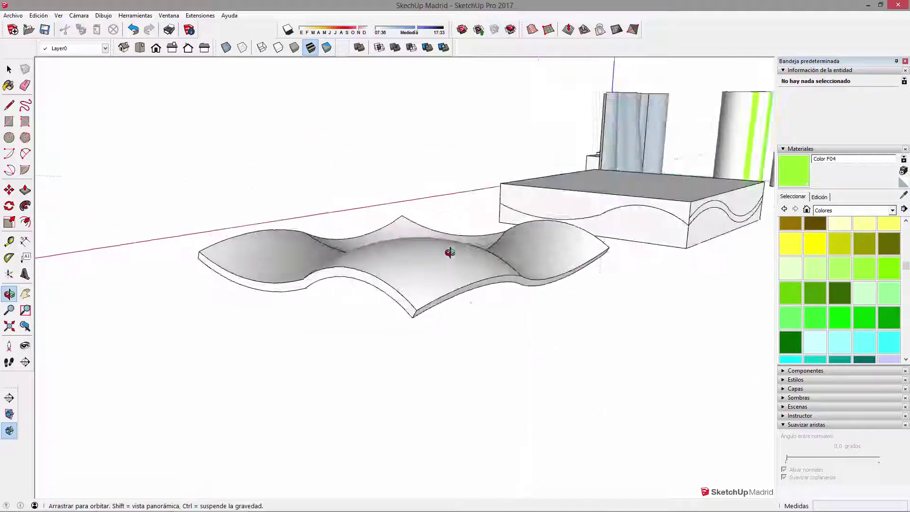
scroll(455, 293, up, 3)
click(537, 272)
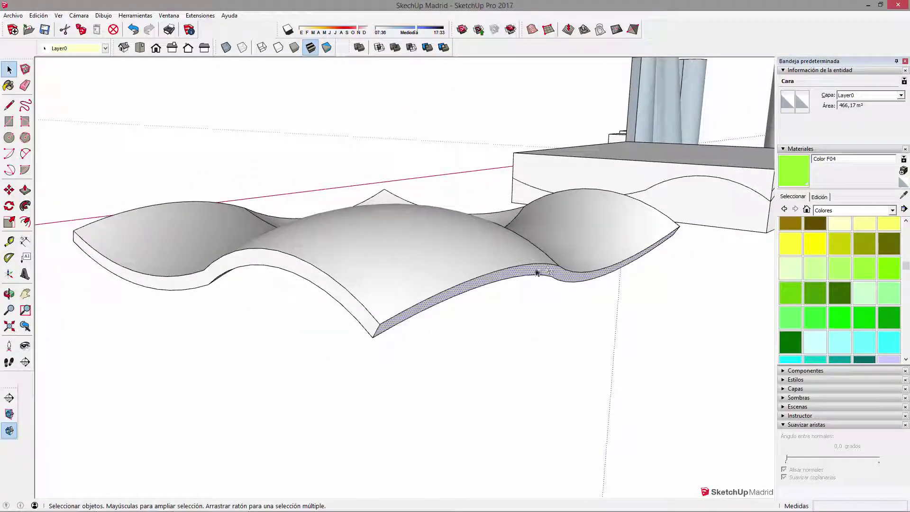
mouse_move(93, 271)
middle_down()
mouse_move(349, 290)
mouse_move(475, 264)
mouse_move(327, 360)
mouse_move(353, 265)
middle_up()
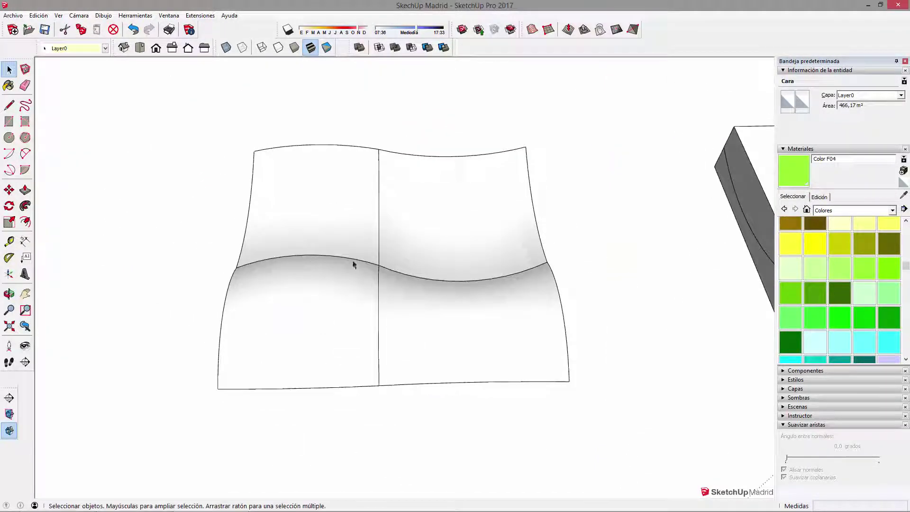
click(353, 264)
- Orbit around the slab and select a dividing edge and its bottom edge
mouse_move(457, 283)
middle_down()
mouse_move(605, 126)
mouse_move(506, 215)
middle_up()
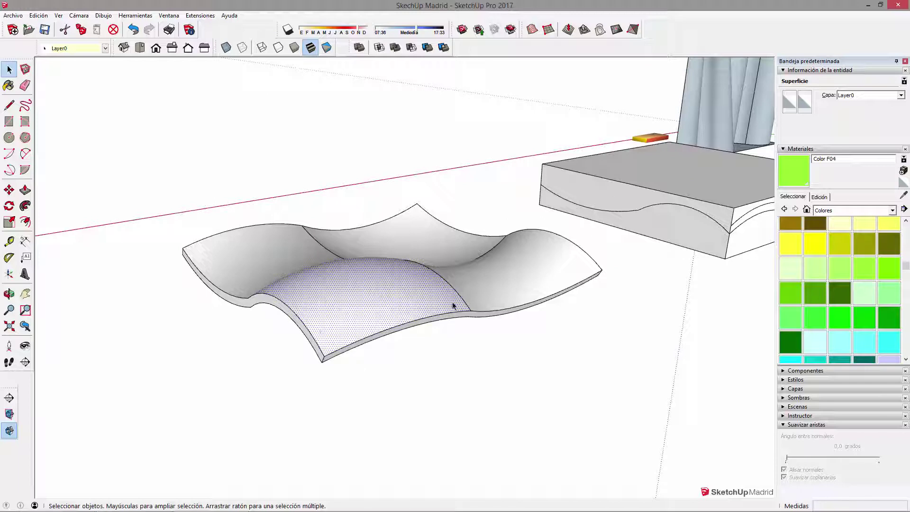
mouse_move(181, 253)
middle_down()
mouse_move(291, 359)
mouse_move(266, 292)
mouse_move(266, 331)
mouse_move(375, 207)
mouse_move(384, 242)
mouse_move(311, 256)
mouse_move(368, 235)
middle_up()
click(384, 242)
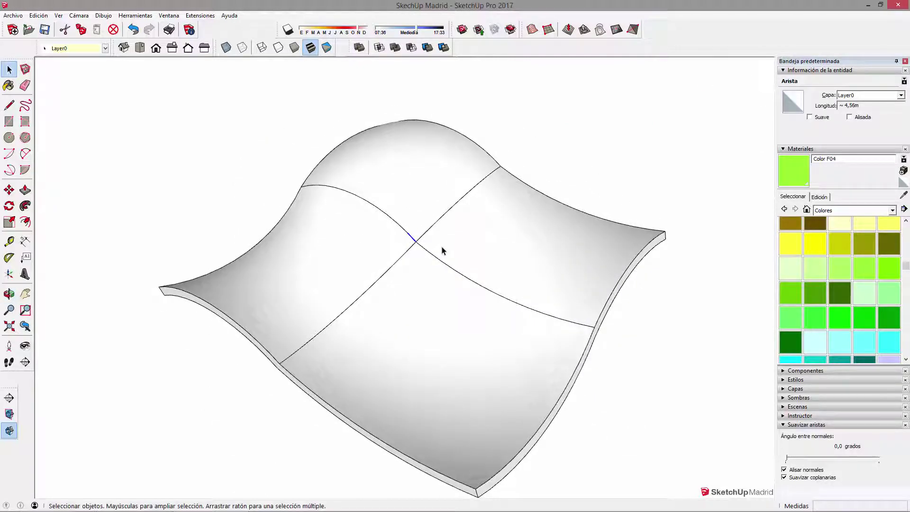
mouse_move(516, 298)
middle_down()
mouse_move(498, 319)
mouse_move(483, 392)
mouse_move(441, 376)
middle_up()
click(451, 376)
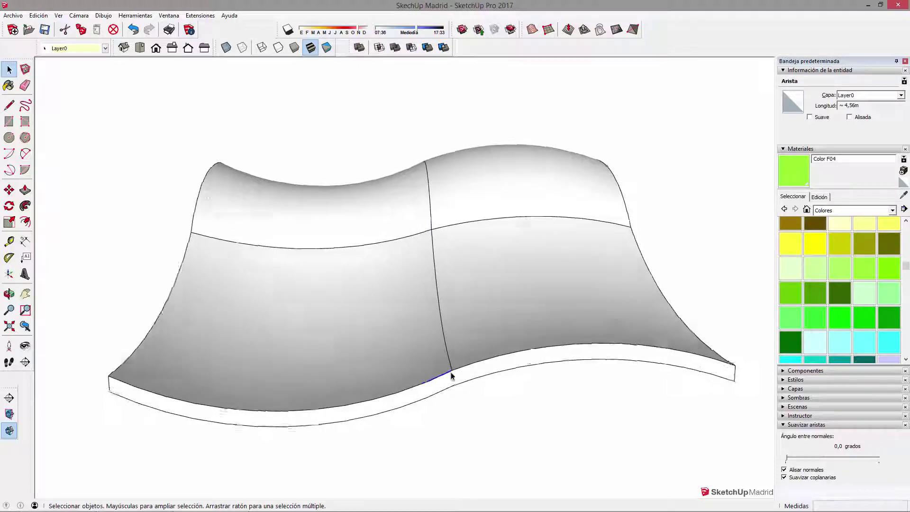
scroll(493, 361, up, 2)
scroll(486, 375, down, 3)
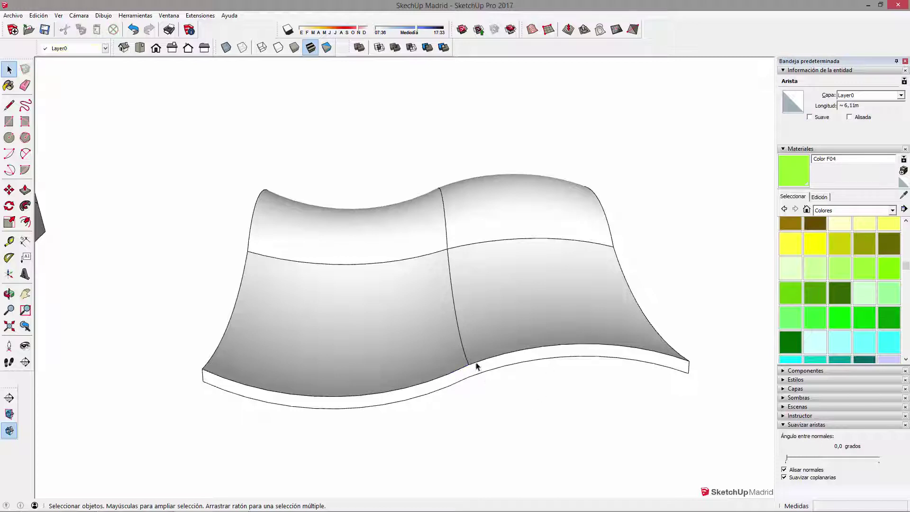
- Clear the selection and select another dividing edge across the surface from above
key(Escape)
middle_drag(654, 353, 374, 348)
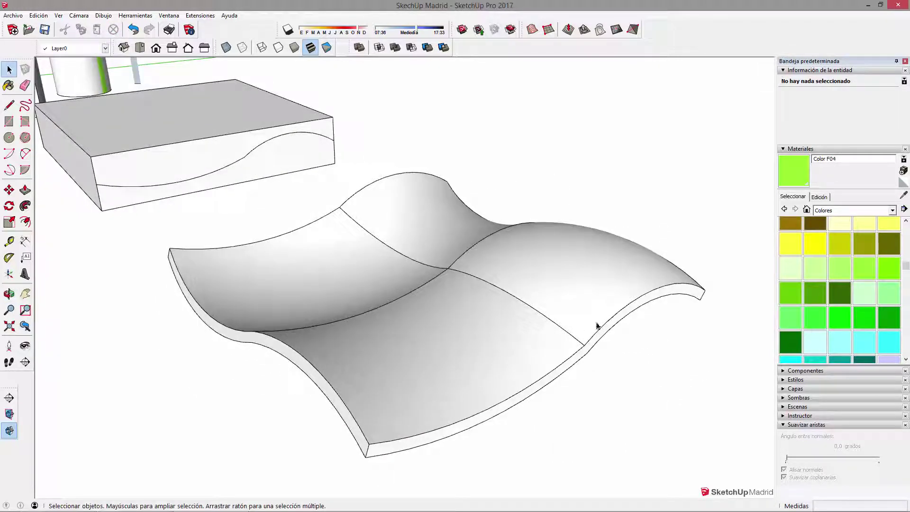
click(583, 347)
mouse_move(572, 327)
middle_down()
mouse_move(431, 355)
mouse_move(335, 256)
mouse_move(427, 217)
mouse_move(453, 267)
mouse_move(299, 421)
mouse_move(425, 345)
mouse_move(284, 396)
mouse_move(341, 358)
mouse_move(325, 339)
middle_up()
- Soften away the left curve, the vertical dividing lines and the right curve seam with the Eraser
key(e)
drag(314, 343, 350, 327)
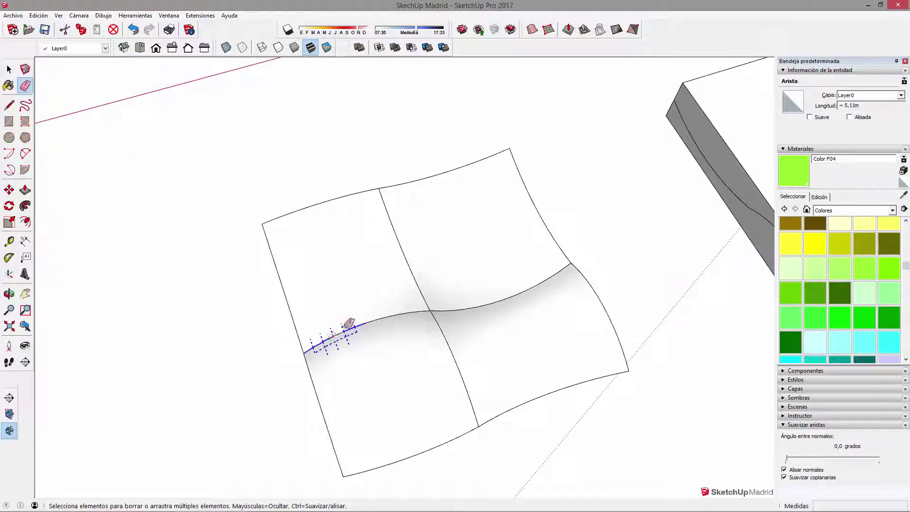
drag(430, 302, 430, 309)
drag(430, 309, 459, 367)
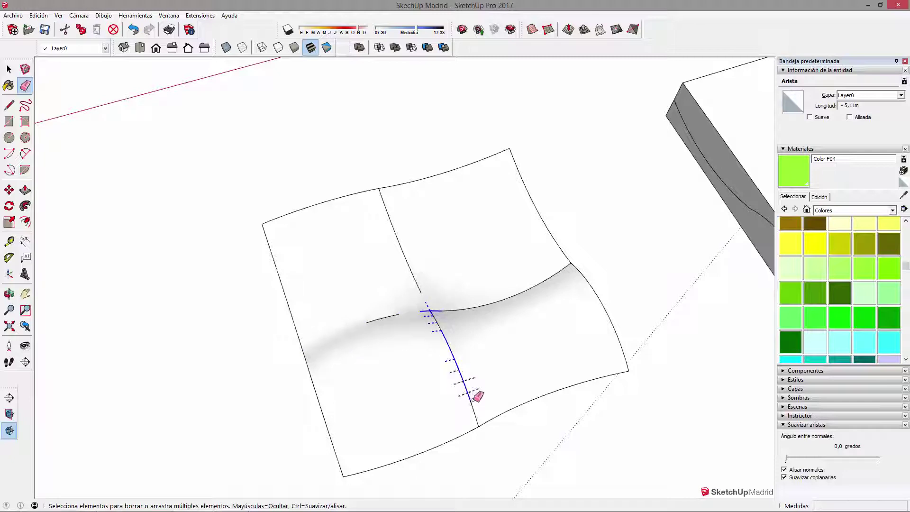
drag(475, 419, 476, 421)
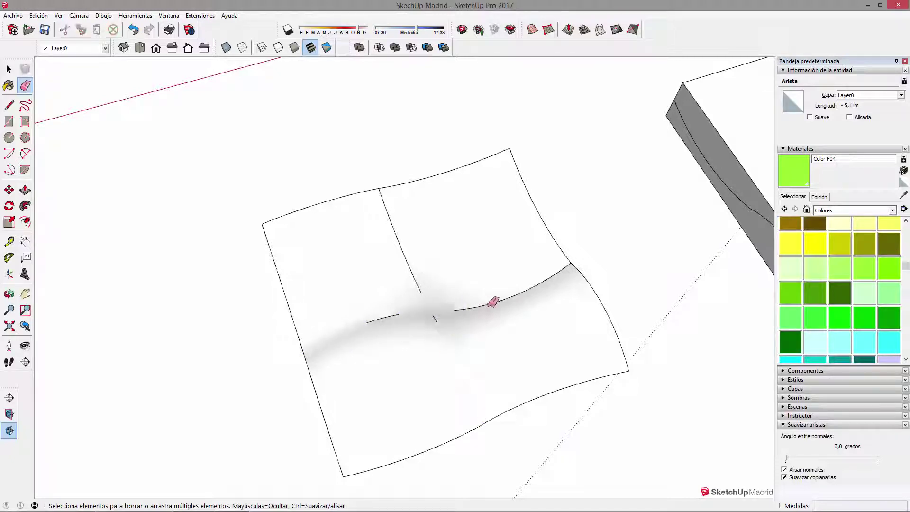
drag(567, 266, 569, 267)
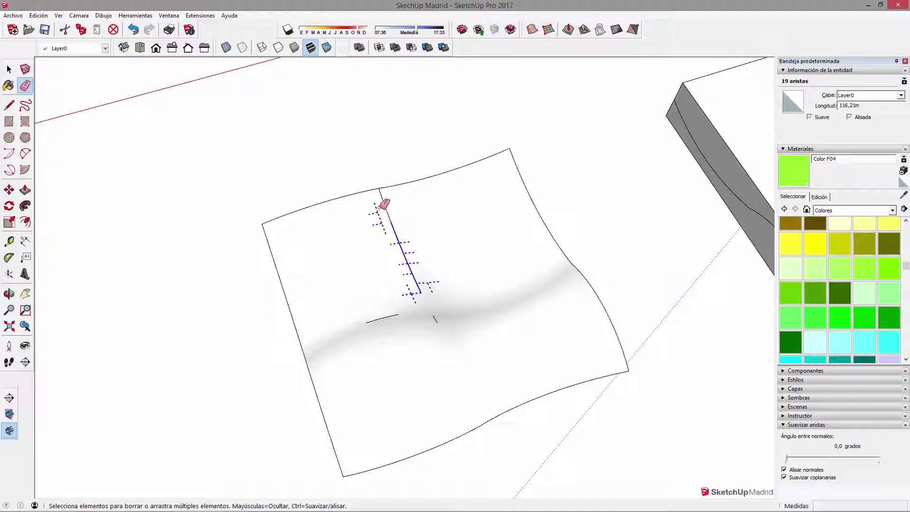
drag(384, 192, 385, 195)
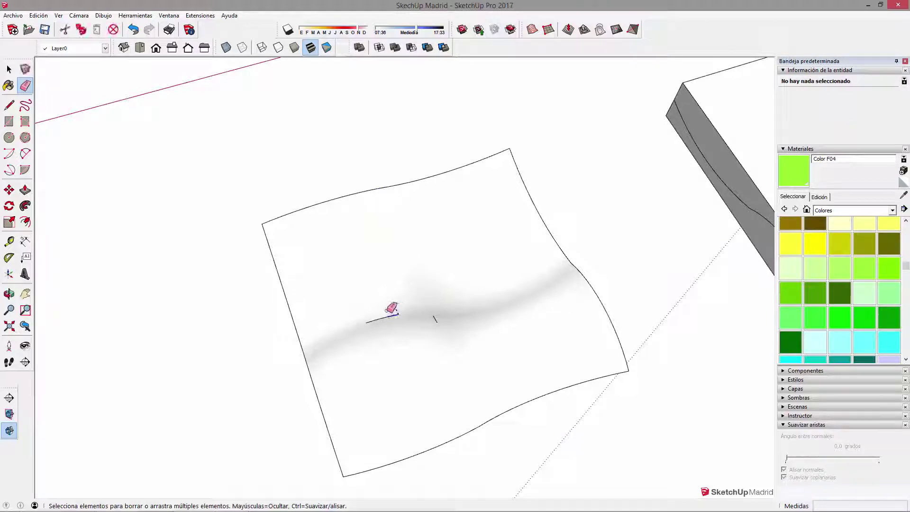
mouse_move(435, 350)
middle_down()
mouse_move(583, 264)
mouse_move(455, 336)
middle_up()
- Select the entire wavy surface from a low side view
key(space)
triple_click(456, 338)
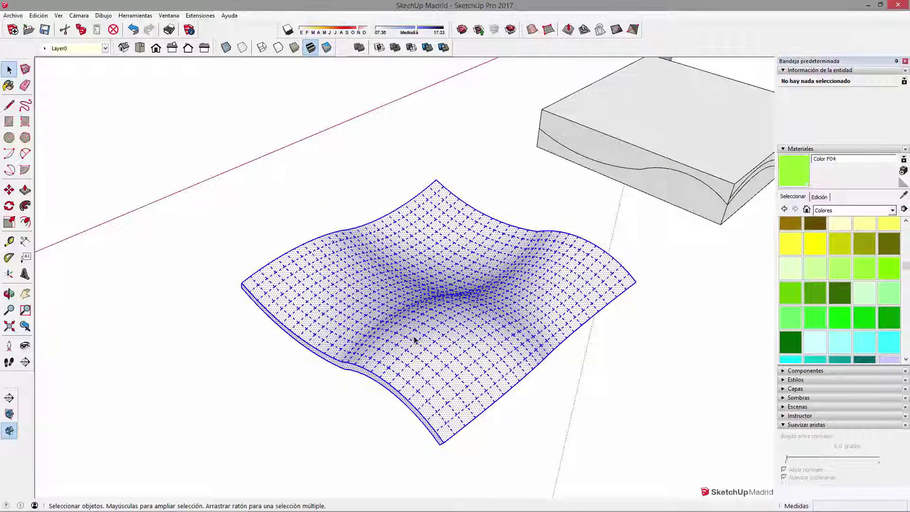
scroll(412, 341, up, 2)
mouse_move(406, 368)
middle_down()
mouse_move(533, 309)
mouse_move(524, 187)
mouse_move(372, 284)
mouse_move(433, 301)
middle_up()
scroll(444, 308, down, 2)
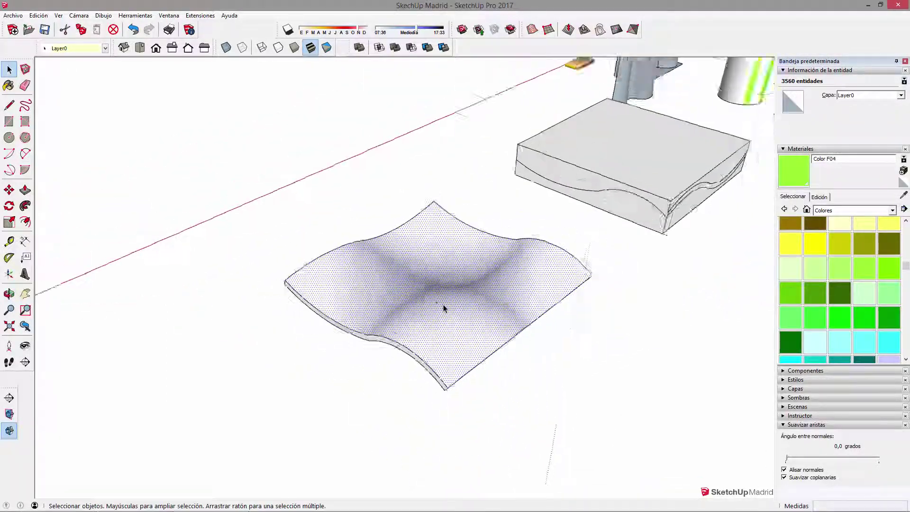
scroll(443, 308, down, 2)
triple_click(444, 308)
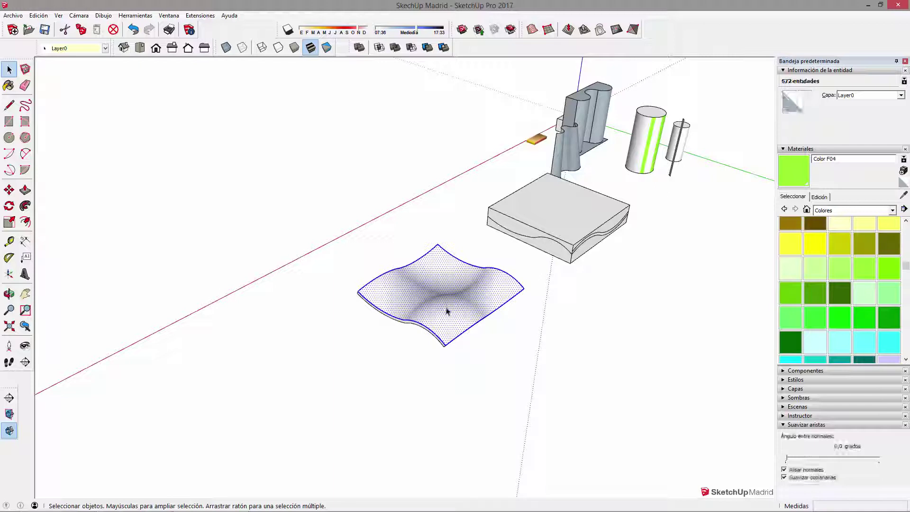
scroll(443, 308, down, 1)
- Copy the wavy surface with Move and place the copy in front of the original
key(m)
key(ctrl)
click(439, 353)
click(593, 460)
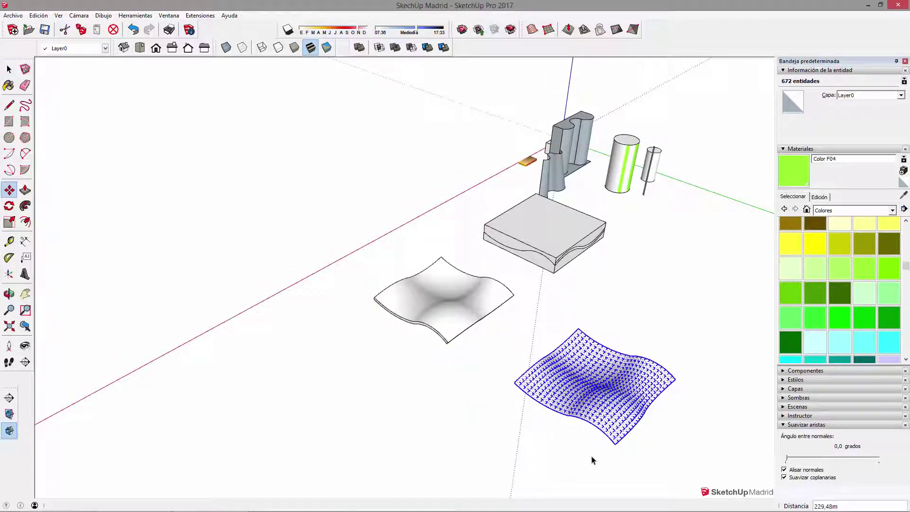
key(space)
click(694, 436)
mouse_move(695, 437)
middle_down()
mouse_move(600, 254)
mouse_move(469, 287)
mouse_move(138, 291)
middle_up()
scroll(250, 274, up, 1)
scroll(249, 274, up, 3)
mouse_move(252, 245)
middle_down()
mouse_move(374, 263)
mouse_move(394, 302)
middle_up()
mouse_move(556, 286)
middle_down()
mouse_move(329, 309)
mouse_move(382, 311)
mouse_move(295, 244)
mouse_move(372, 257)
middle_up()
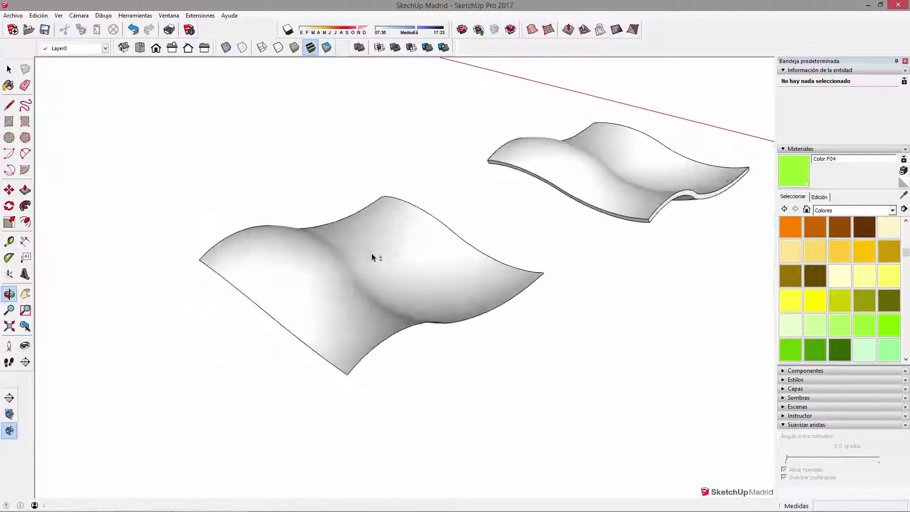
- Select the copied surface with its edges and set its Soften Edges angle to 0.0 degrees
click(413, 261)
double_click(415, 261)
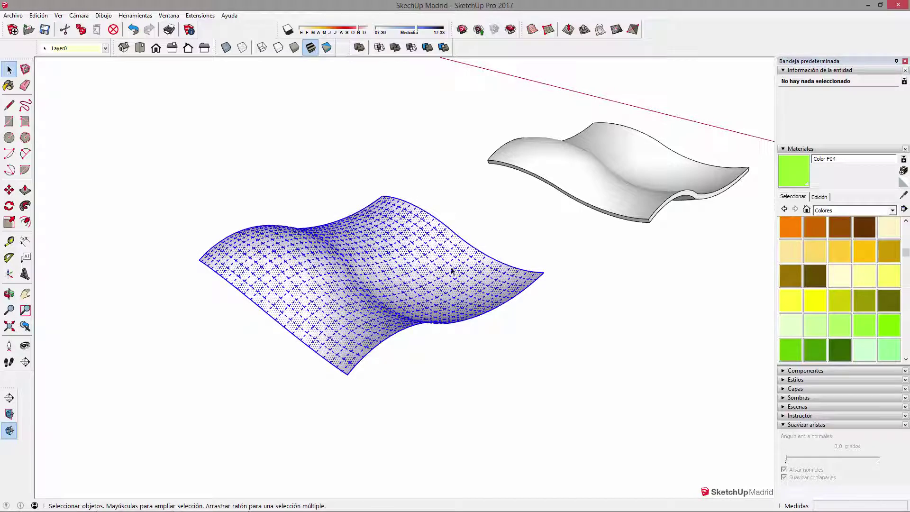
click(784, 70)
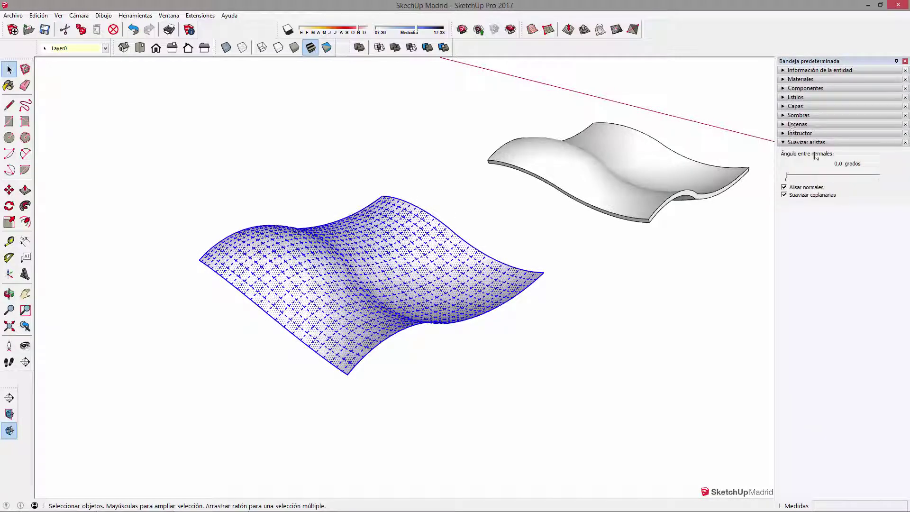
mouse_move(787, 176)
mouse_down()
mouse_move(821, 176)
mouse_move(775, 176)
mouse_up()
mouse_move(580, 284)
middle_down()
mouse_move(477, 350)
mouse_move(468, 307)
mouse_move(369, 276)
middle_up()
scroll(469, 306, up, 3)
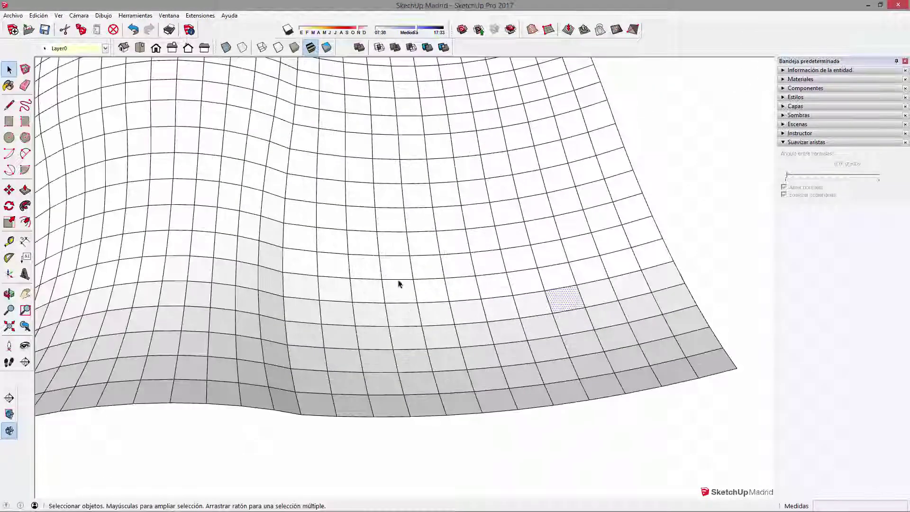
- Delete two small crosses of grid edges to merge the cells into larger faces
drag(413, 286, 398, 270)
key(Delete)
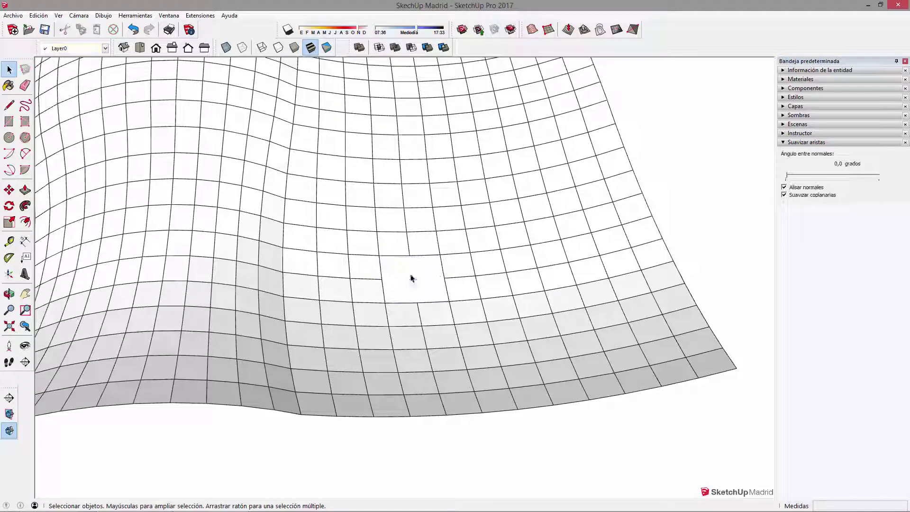
drag(522, 310, 507, 283)
key(Delete)
scroll(550, 339, down, 3)
scroll(550, 349, down, 3)
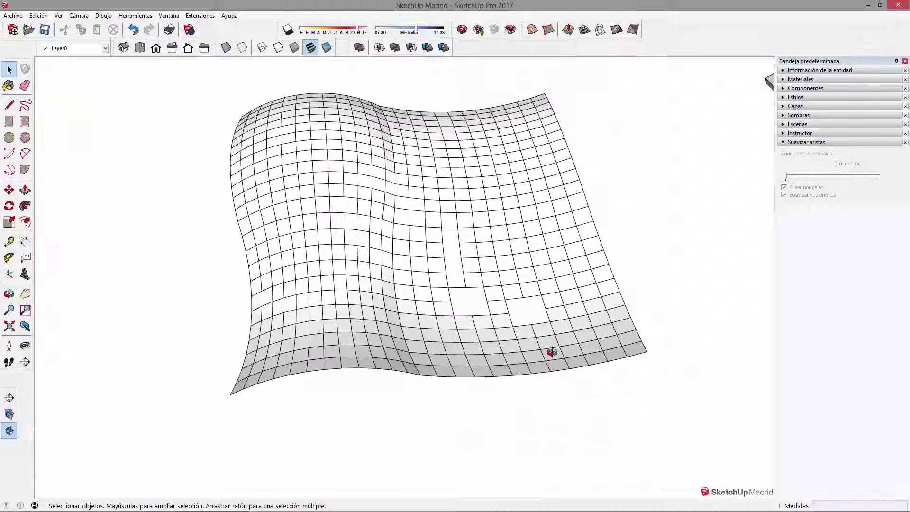
middle_drag(548, 351, 473, 339)
- Paint a grid cell on the copied mesh lime green with Color F04
key(b)
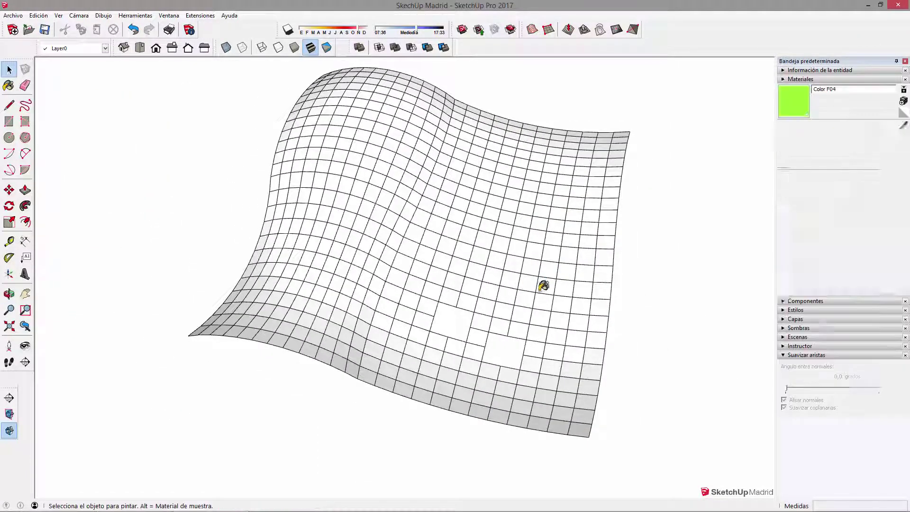
click(545, 286)
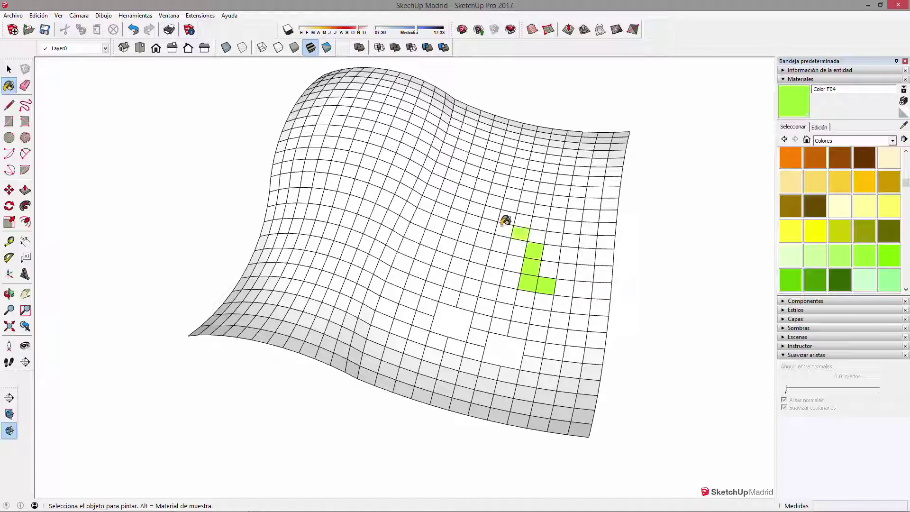
key(space)
scroll(487, 257, down, 3)
mouse_move(487, 258)
middle_down()
mouse_move(721, 106)
mouse_move(302, 159)
middle_up()
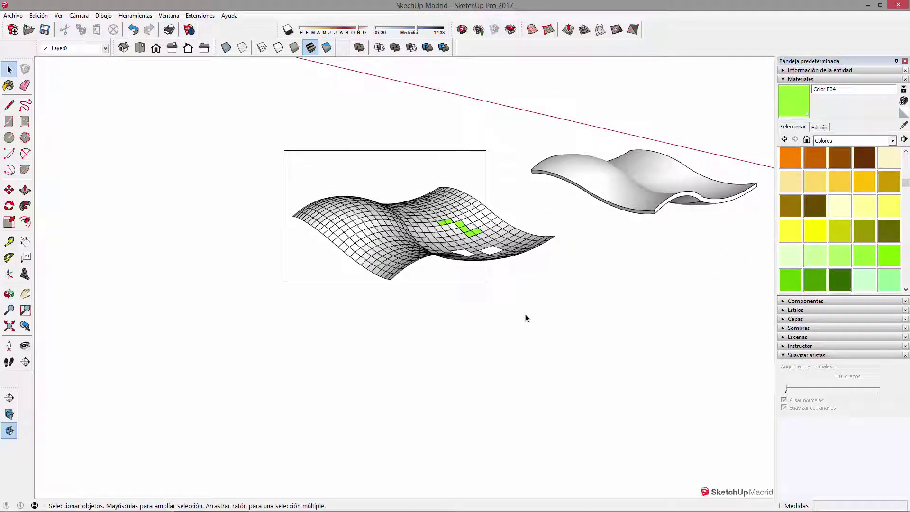
- Box-select the wavy mesh and raise its Soften Edges slider to about 64 degrees
drag(569, 341, 569, 342)
mouse_move(570, 342)
middle_down()
mouse_move(414, 382)
mouse_move(276, 142)
middle_up()
drag(276, 142, 533, 360)
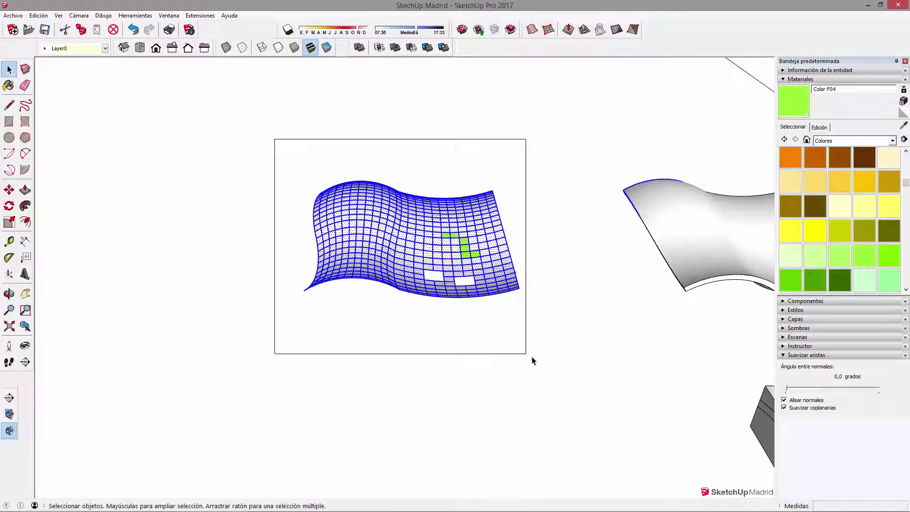
drag(787, 389, 830, 389)
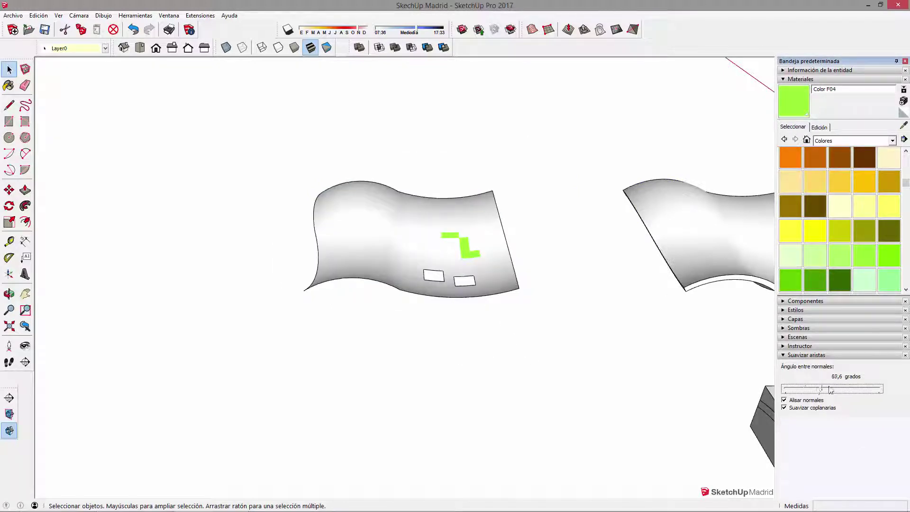
click(361, 319)
mouse_move(361, 319)
middle_down()
mouse_move(588, 152)
mouse_move(522, 262)
mouse_move(424, 195)
middle_up()
scroll(423, 195, up, 2)
- Reselect the mesh with its edges and return edge softening to 0 degrees
click(378, 261)
mouse_move(408, 247)
middle_down()
mouse_move(349, 284)
mouse_move(456, 318)
middle_up()
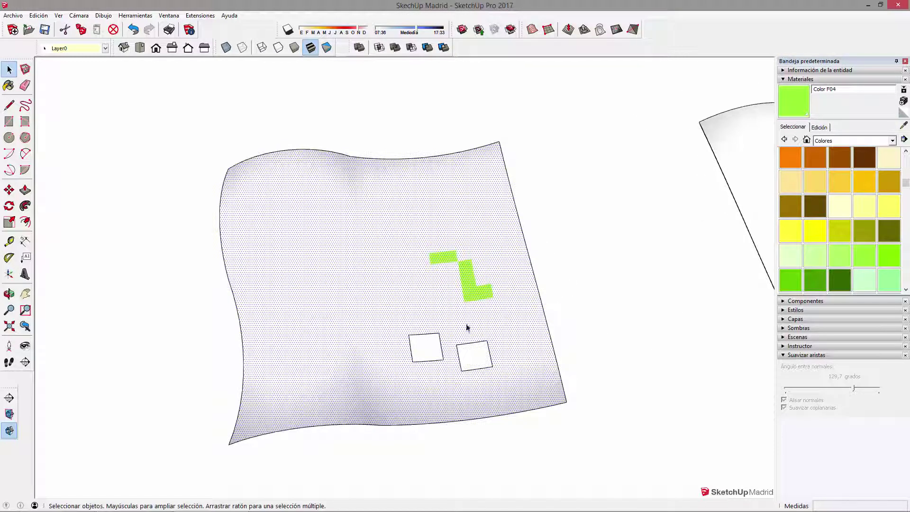
double_click(429, 328)
drag(855, 391, 771, 393)
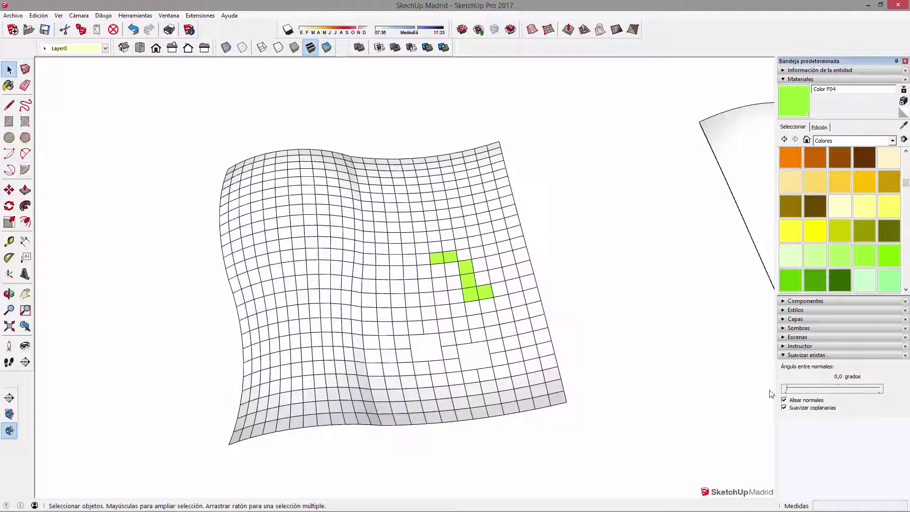
- Switch to a Parallel Projection Top view centred on the grid sheet
key(ctrl+a)
mouse_move(448, 284)
middle_down()
mouse_move(398, 390)
mouse_move(331, 284)
middle_up()
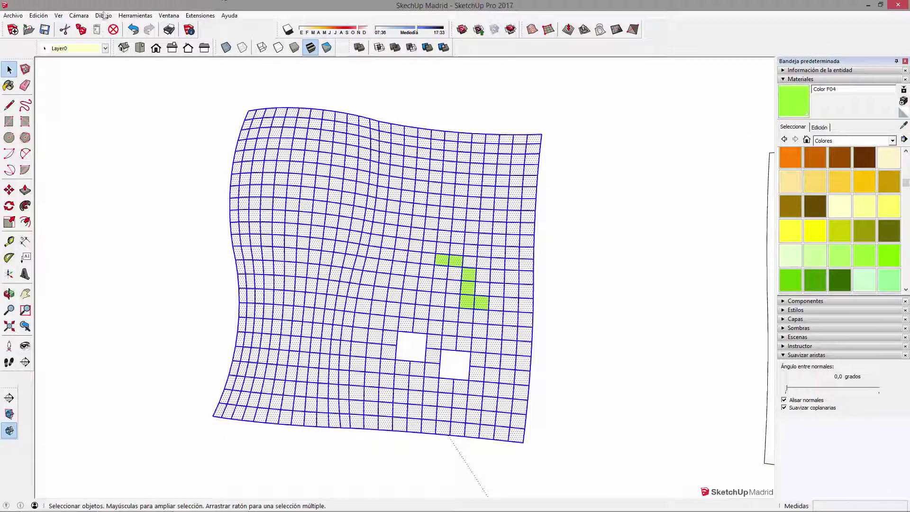
click(73, 17)
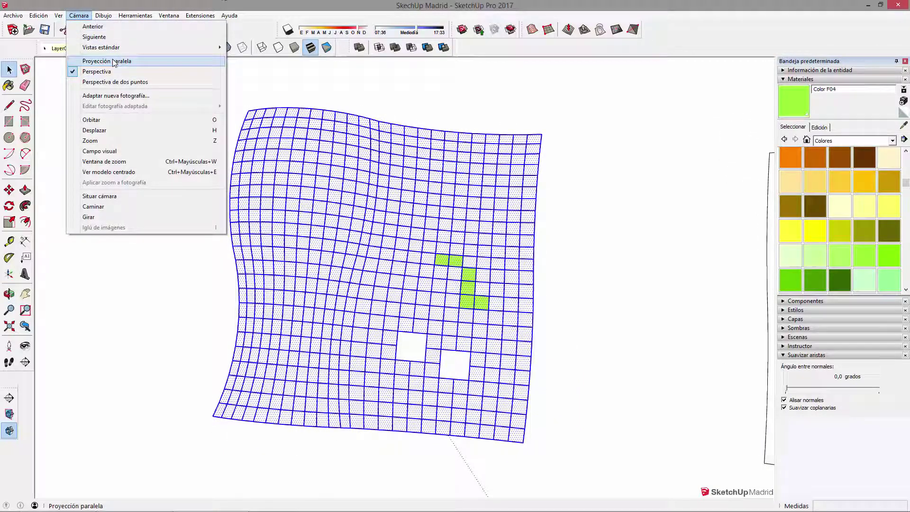
click(114, 62)
click(139, 47)
shift+middle_drag(364, 131, 331, 187)
scroll(331, 187, up, 2)
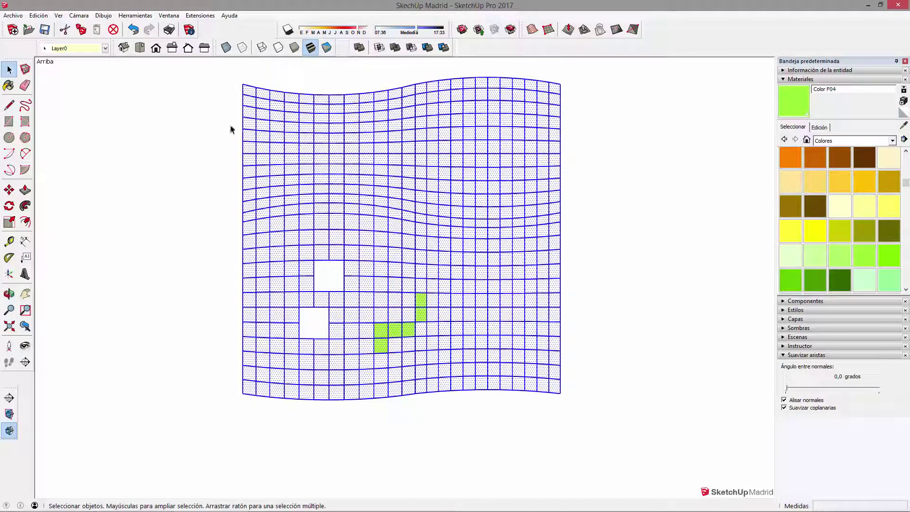
- Paint a top band of rows pale yellow and a middle band light green
drag(586, 170, 587, 167)
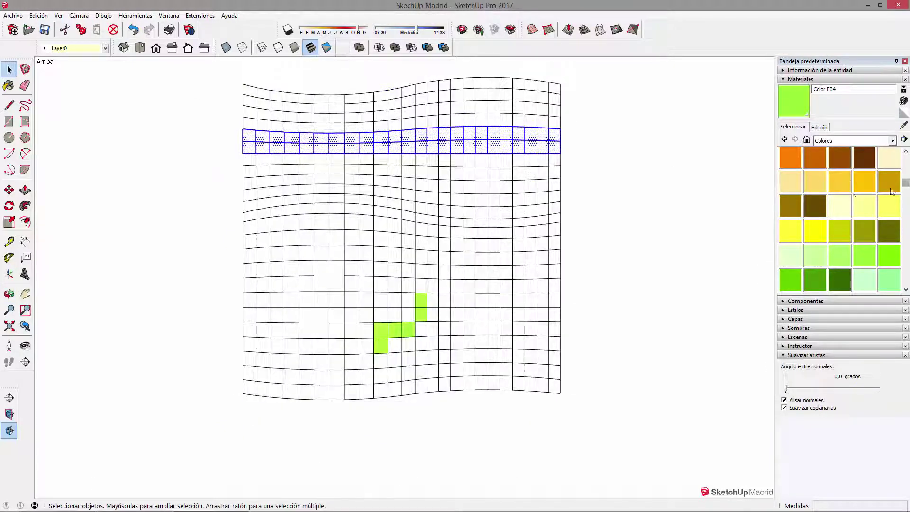
click(815, 183)
click(521, 129)
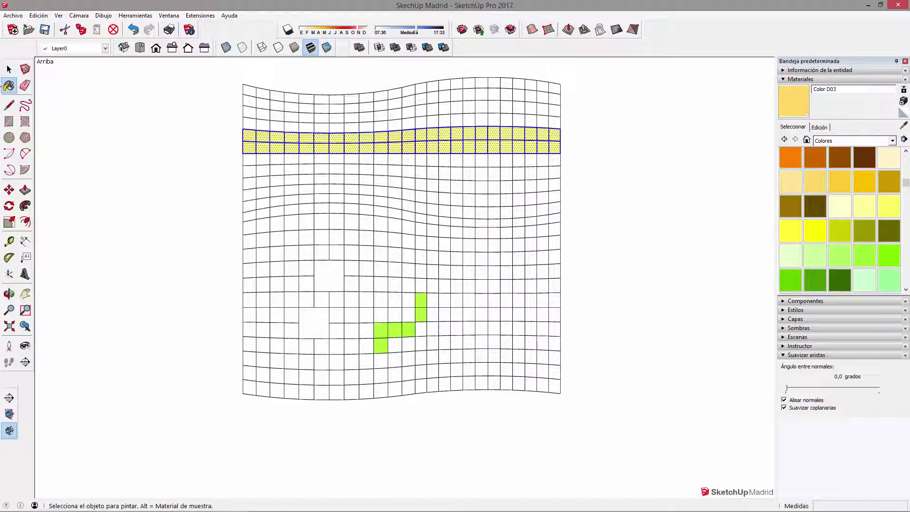
drag(282, 192, 611, 251)
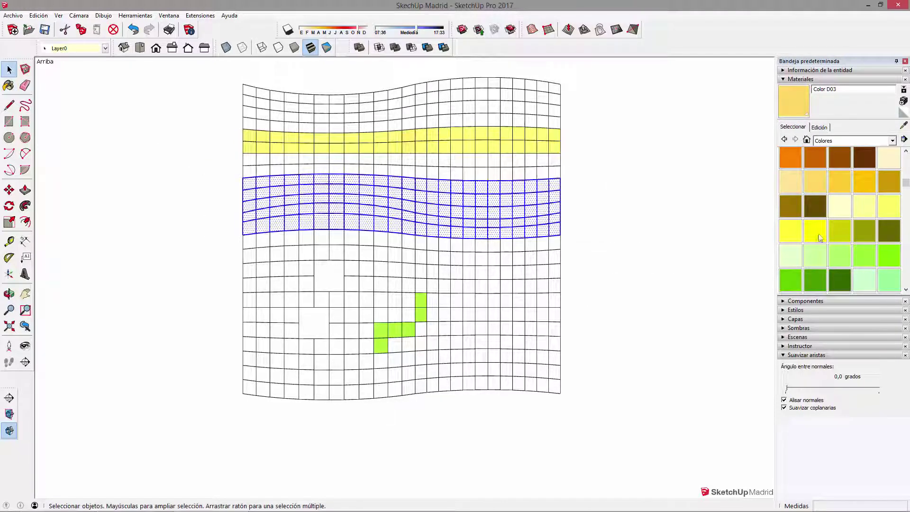
click(804, 251)
click(512, 203)
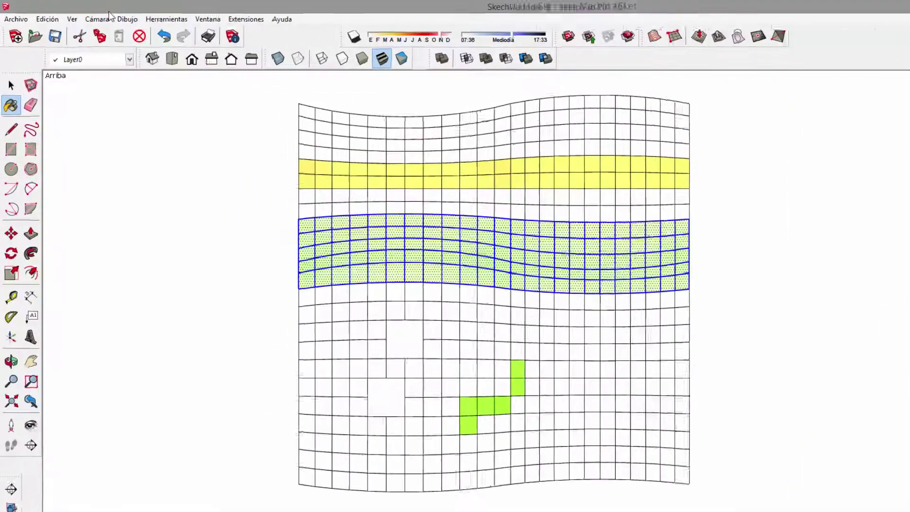
- Paint the lower rows of the grid bright yellow
click(79, 15)
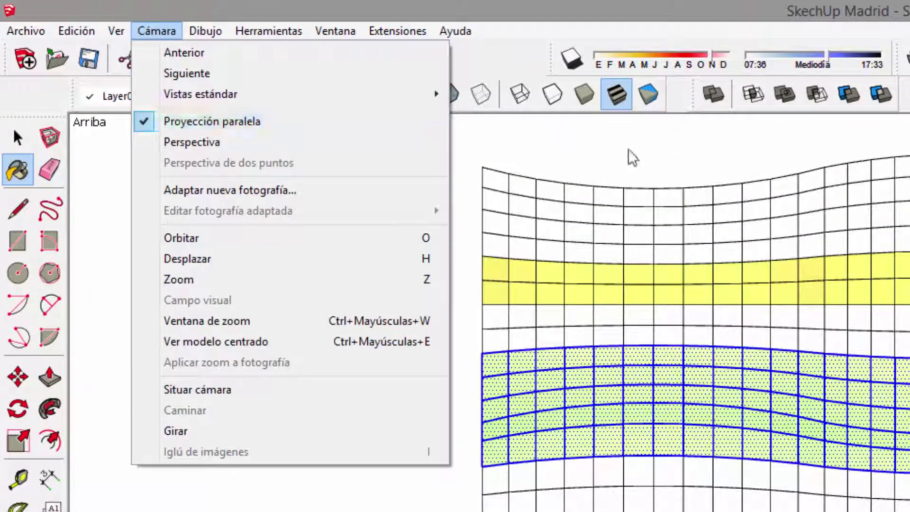
click(500, 48)
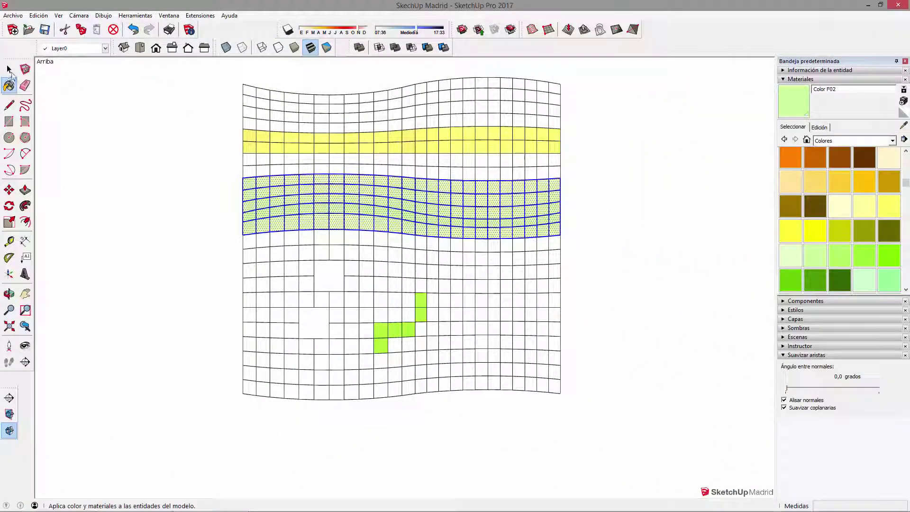
click(8, 69)
drag(230, 325, 607, 379)
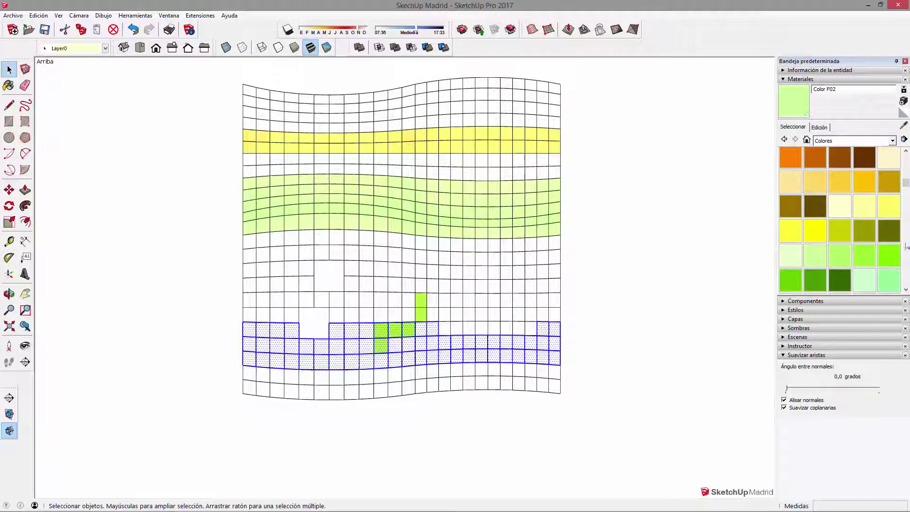
click(823, 231)
click(504, 332)
- Select the whole wavy sheet and soften its edges to 50.3 degrees
middle_drag(511, 360, 491, 285)
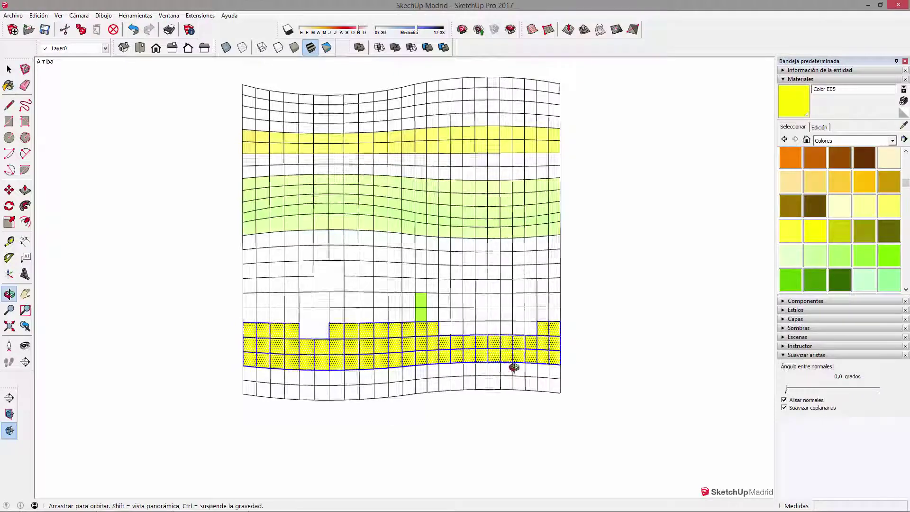
key(space)
triple_click(468, 265)
middle_drag(192, 265, 483, 301)
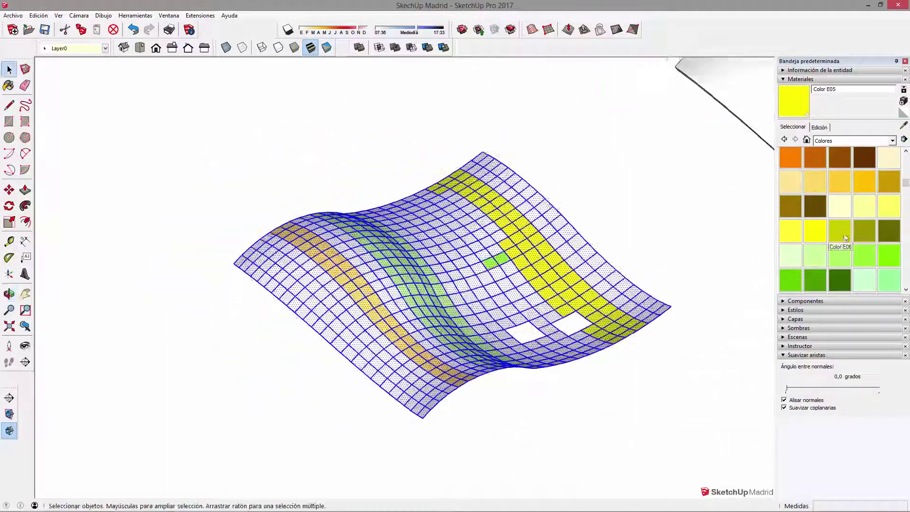
drag(788, 391, 804, 390)
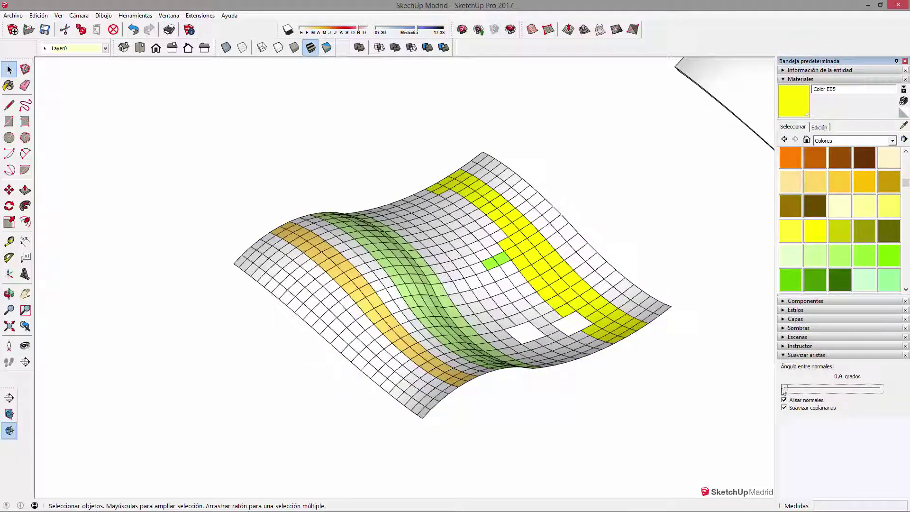
mouse_move(521, 311)
middle_down()
mouse_move(179, 280)
mouse_move(350, 360)
mouse_move(417, 282)
mouse_move(439, 223)
mouse_move(345, 226)
middle_up()
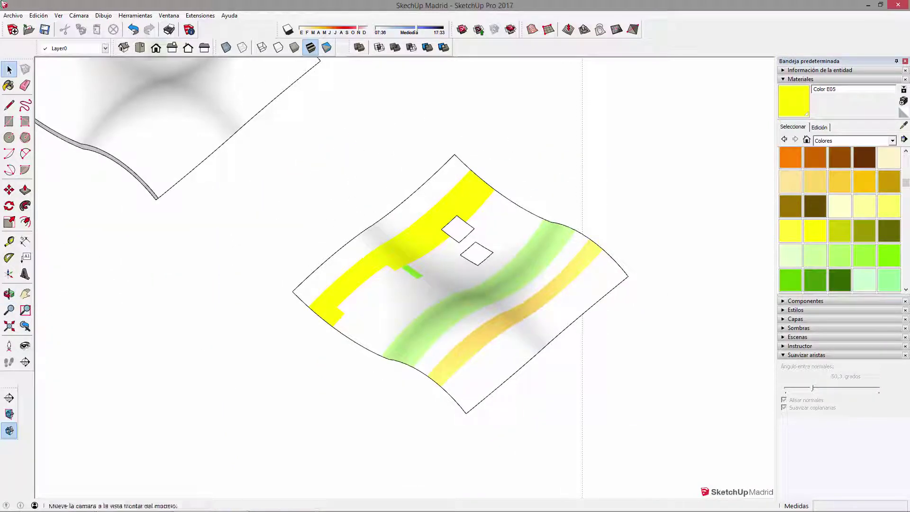
- Return the camera to Perspective and reselect the whole wavy sheet
click(74, 16)
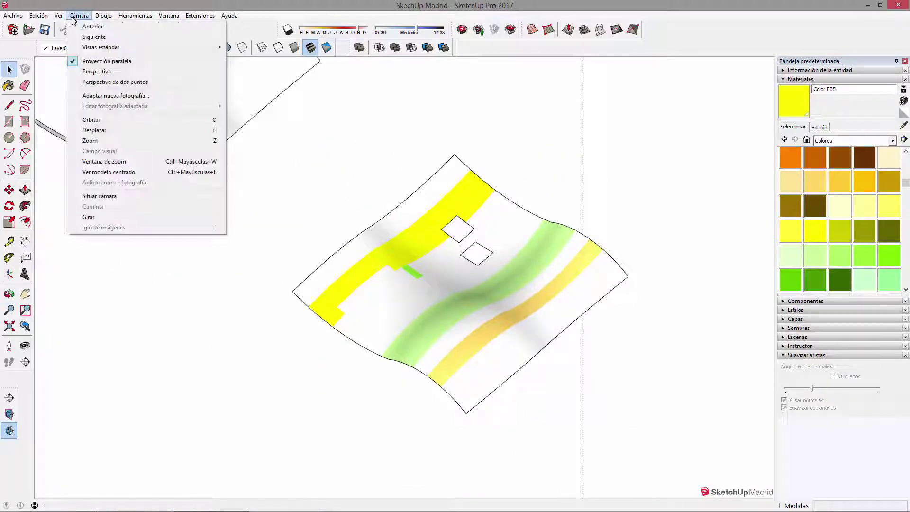
click(107, 72)
mouse_move(474, 237)
middle_down()
mouse_move(524, 247)
mouse_move(532, 298)
mouse_move(378, 225)
mouse_move(311, 274)
middle_up()
mouse_move(411, 300)
middle_down()
mouse_move(475, 337)
mouse_move(380, 333)
mouse_move(389, 295)
middle_up()
triple_click(476, 337)
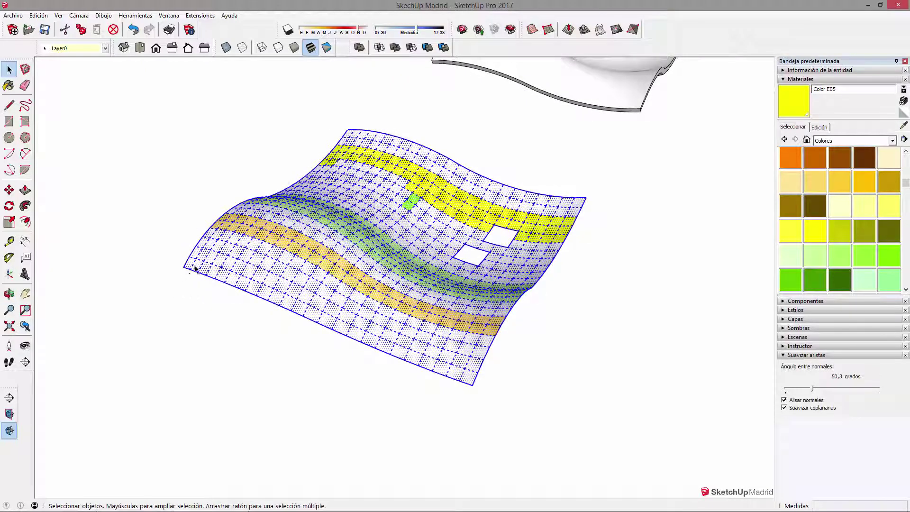
- Pan and zoom over to the low box and select the curved edge on its side
middle_drag(475, 382, 405, 368)
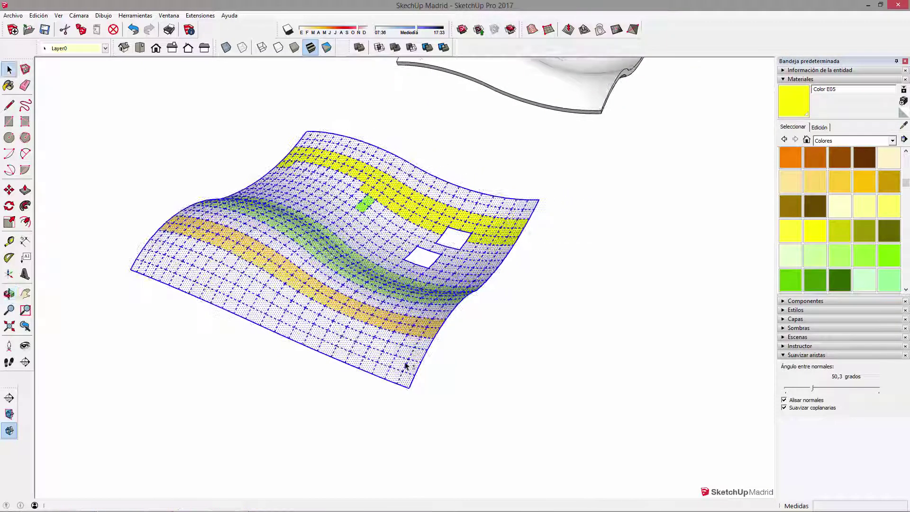
scroll(406, 356, down, 2)
scroll(410, 352, down, 2)
scroll(410, 353, up, 3)
scroll(411, 356, down, 3)
scroll(411, 359, up, 1)
scroll(414, 362, up, 1)
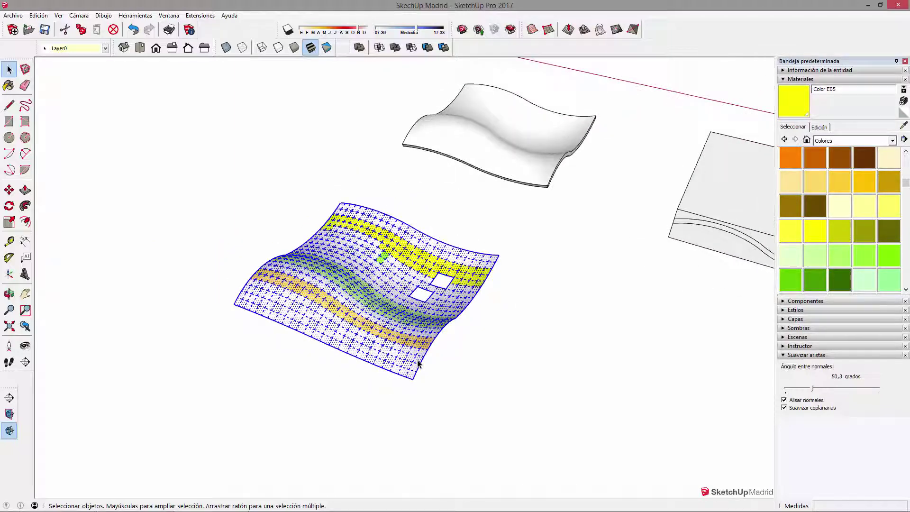
shift+middle_drag(690, 340, 469, 327)
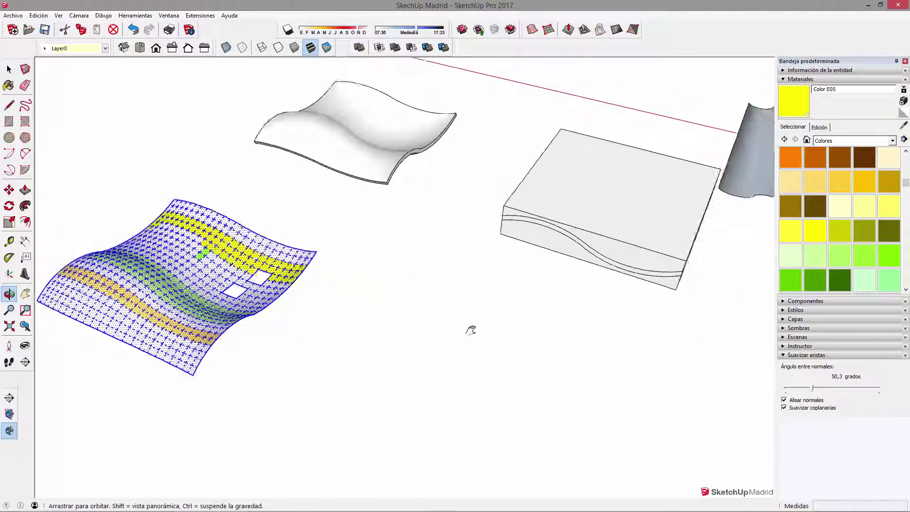
scroll(498, 209, up, 3)
scroll(501, 221, down, 1)
click(501, 221)
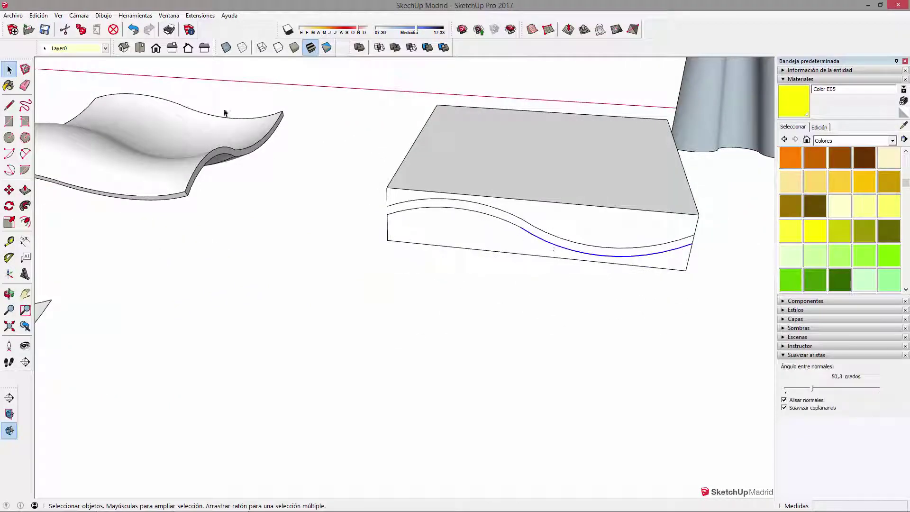
- Draw two tangent arcs forming an S-curve across the box top, edge to edge
click(26, 156)
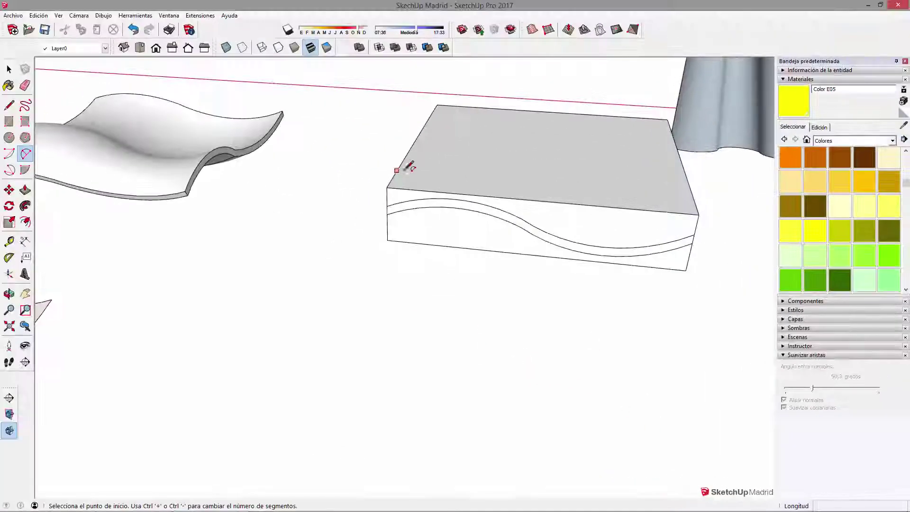
click(397, 171)
click(530, 181)
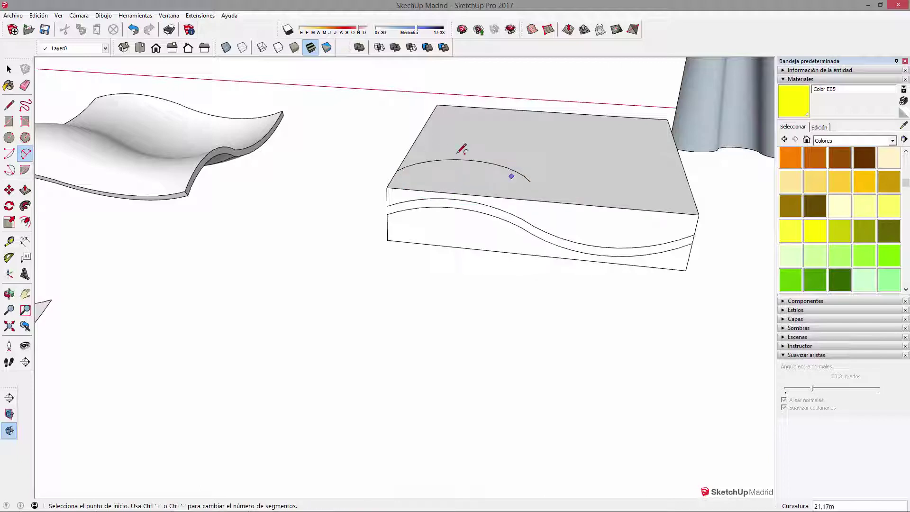
click(530, 181)
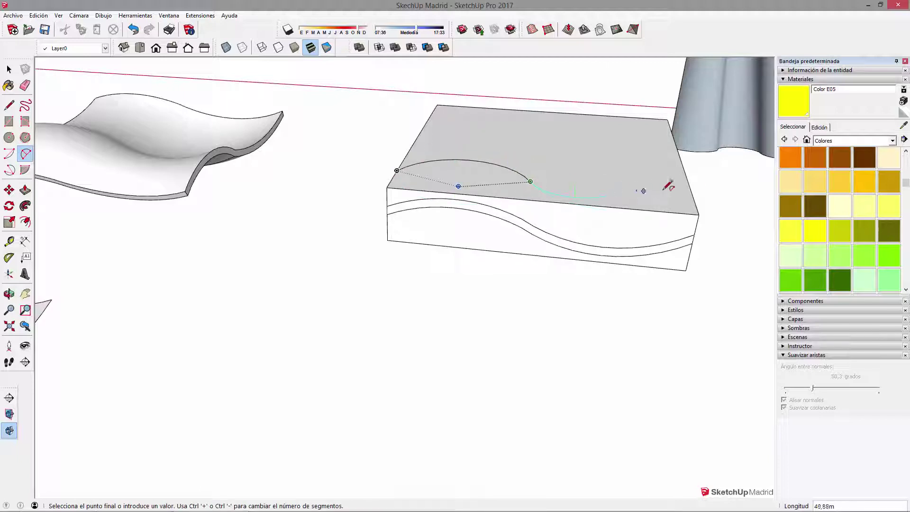
click(690, 188)
middle_drag(664, 167, 592, 315)
- Push/Pull the region beside the curve up into a taller curved-walled block, then select it
key(space)
click(577, 326)
middle_drag(518, 270, 544, 278)
key(p)
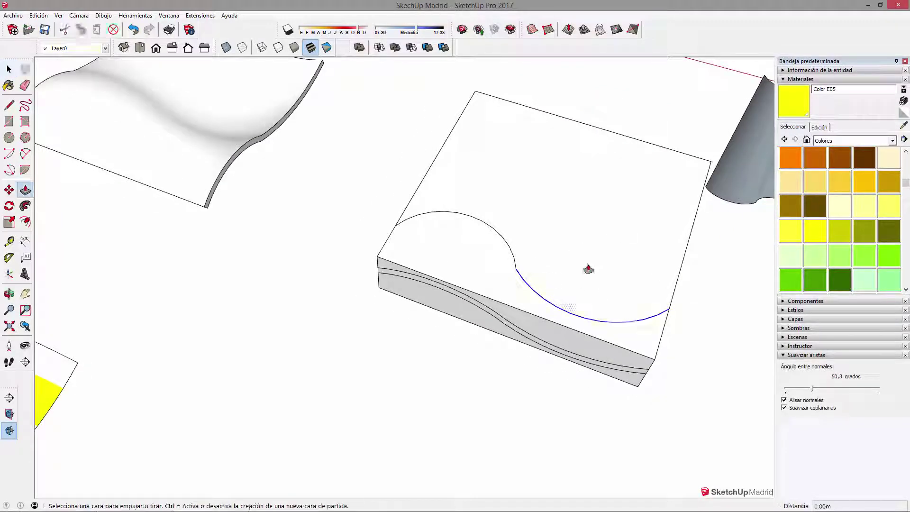
click(587, 266)
click(569, 168)
mouse_move(569, 168)
middle_down()
mouse_move(518, 205)
mouse_move(617, 228)
middle_up()
scroll(518, 205, down, 3)
key(space)
triple_click(555, 250)
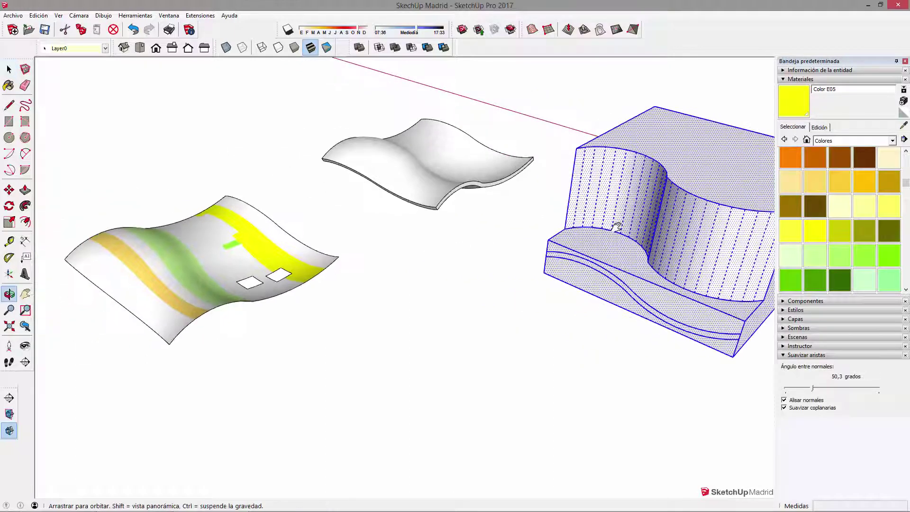
click(259, 255)
middle_drag(258, 255, 326, 317)
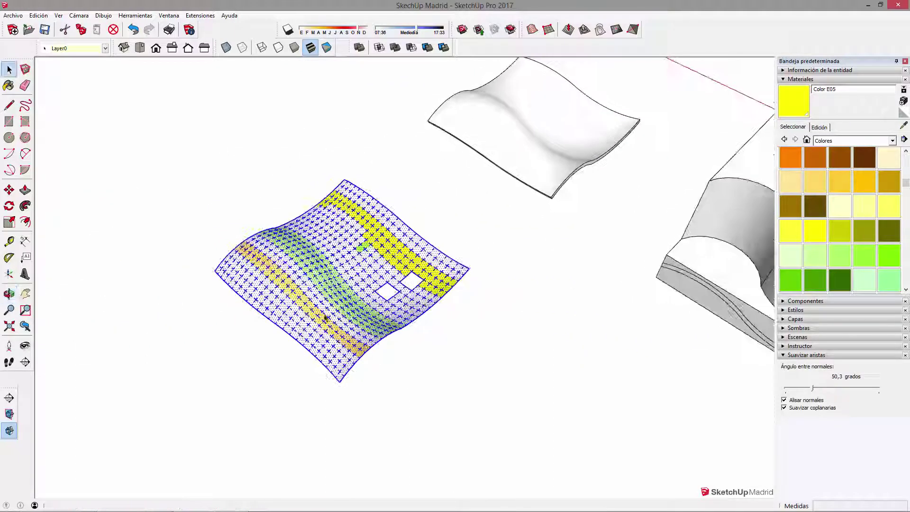
middle_drag(610, 299, 676, 282)
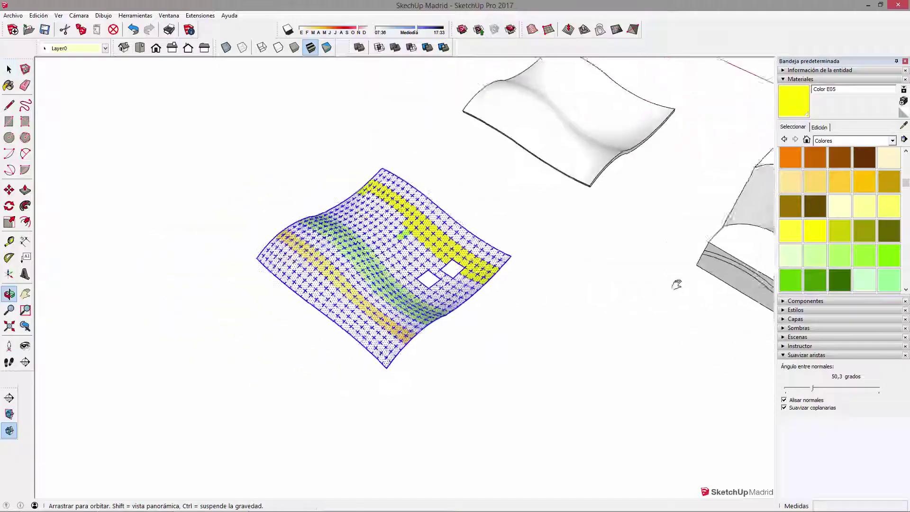
scroll(451, 288, up, 3)
scroll(460, 300, up, 2)
mouse_move(460, 299)
middle_down()
mouse_move(290, 243)
mouse_move(455, 332)
mouse_move(234, 305)
middle_up()
scroll(380, 314, up, 3)
scroll(380, 314, down, 3)
mouse_move(381, 314)
middle_down()
mouse_move(250, 203)
mouse_move(301, 280)
mouse_move(337, 264)
mouse_move(654, 235)
mouse_move(303, 283)
middle_up()
mouse_move(486, 336)
middle_down()
mouse_move(555, 149)
mouse_move(596, 295)
middle_up()
click(578, 270)
middle_drag(558, 242, 521, 223)
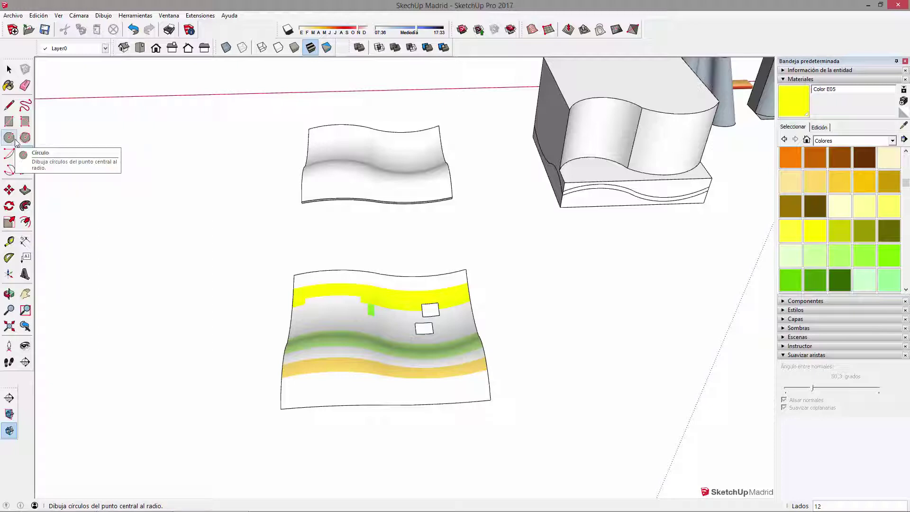
- Draw a 2-point arc bulged into a half circle
click(25, 153)
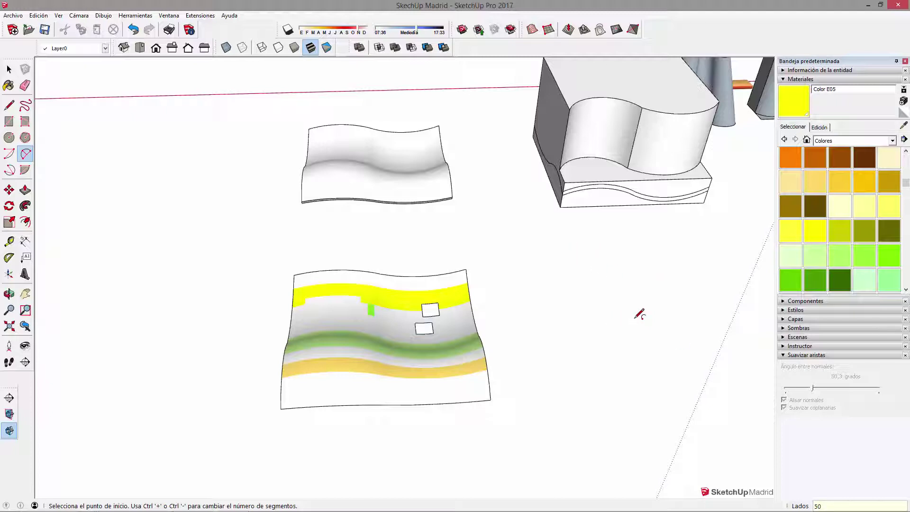
click(555, 332)
click(690, 321)
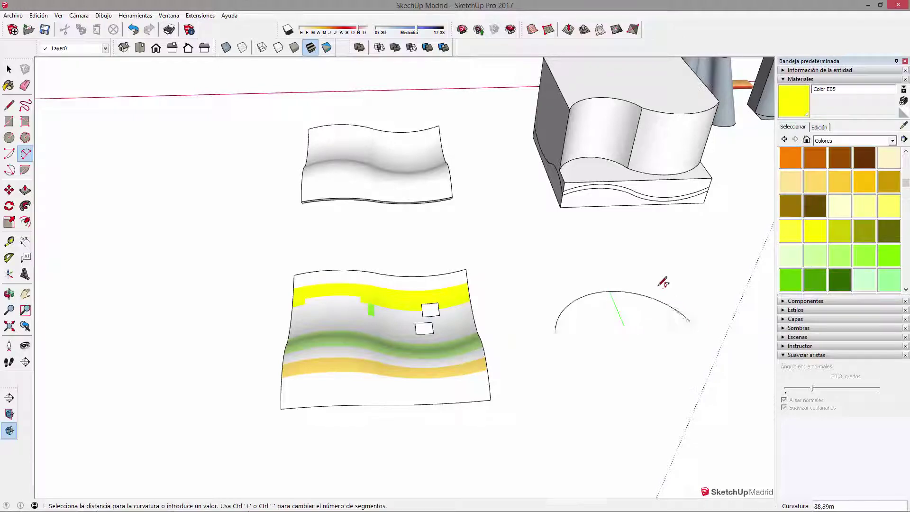
click(636, 284)
shift+middle_drag(637, 284, 575, 301)
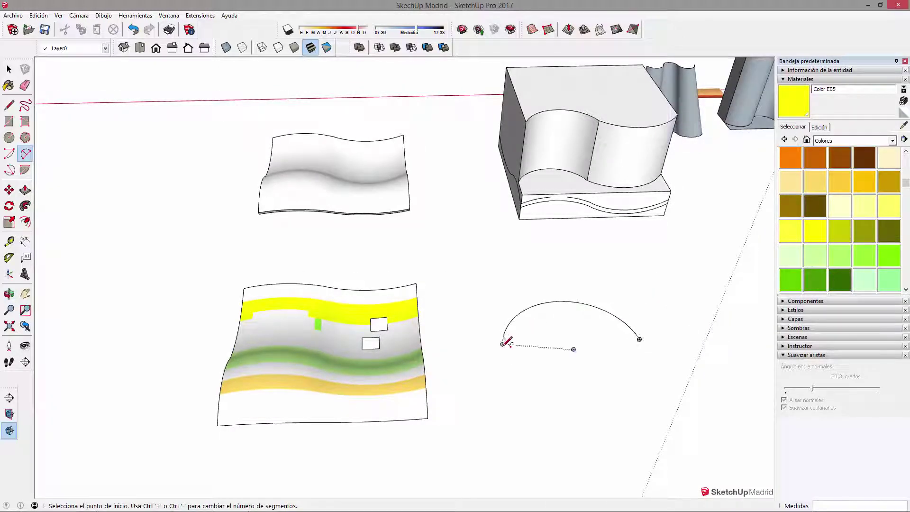
- Draw a rectangular base starting from the arc's endpoint
key(r)
click(503, 344)
click(644, 275)
mouse_move(646, 266)
middle_down()
mouse_move(623, 349)
mouse_move(570, 322)
middle_up()
- Push/Pull the half-circle face upward into a half-cylinder
key(p)
click(547, 321)
click(564, 270)
mouse_move(565, 270)
middle_down()
mouse_move(267, 258)
mouse_move(221, 292)
middle_up()
key(space)
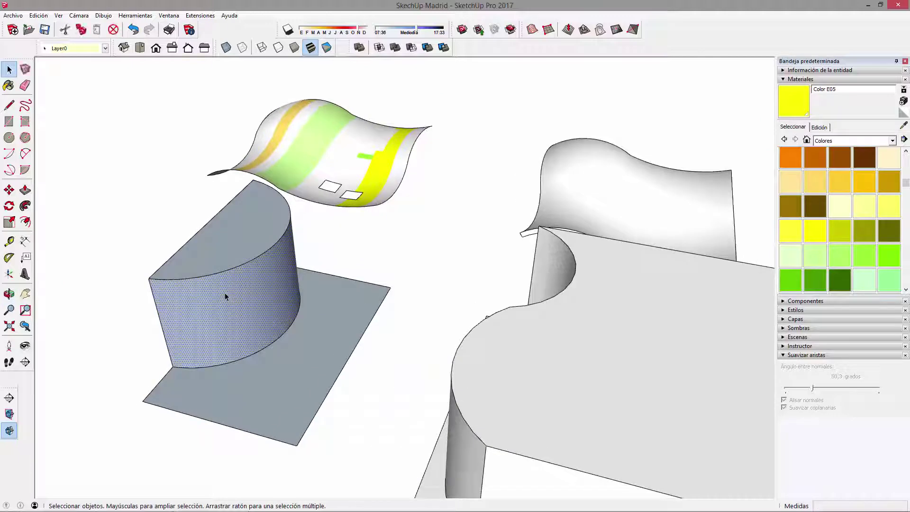
- Triple-click to select the half-cylinder with its base, also checking the curved block
triple_click(225, 292)
scroll(224, 292, up, 3)
mouse_move(251, 245)
middle_down()
mouse_move(653, 135)
mouse_move(609, 118)
mouse_move(250, 193)
mouse_move(512, 314)
mouse_move(398, 299)
middle_up()
triple_click(654, 137)
click(449, 316)
triple_click(450, 316)
- Reselect the half-cylinder and base and view it from above
mouse_move(331, 339)
middle_down()
mouse_move(596, 334)
mouse_move(504, 264)
mouse_move(449, 305)
mouse_move(725, 319)
mouse_move(630, 314)
mouse_move(465, 349)
mouse_move(260, 325)
mouse_move(349, 327)
mouse_move(267, 153)
mouse_move(335, 260)
mouse_move(319, 276)
mouse_move(300, 264)
middle_up()
click(630, 314)
triple_click(348, 328)
scroll(335, 265, up, 2)
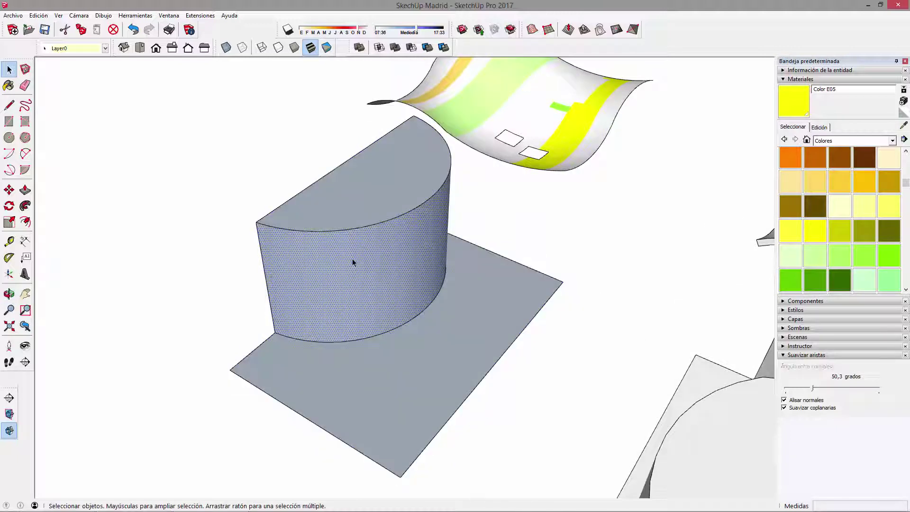
triple_click(352, 259)
mouse_move(407, 284)
middle_down()
mouse_move(368, 259)
mouse_move(552, 365)
mouse_move(472, 280)
mouse_move(568, 281)
mouse_move(583, 317)
middle_up()
click(583, 318)
- Orbit and zoom around the model, selecting the painted wavy surface along the way
scroll(582, 320, down, 1)
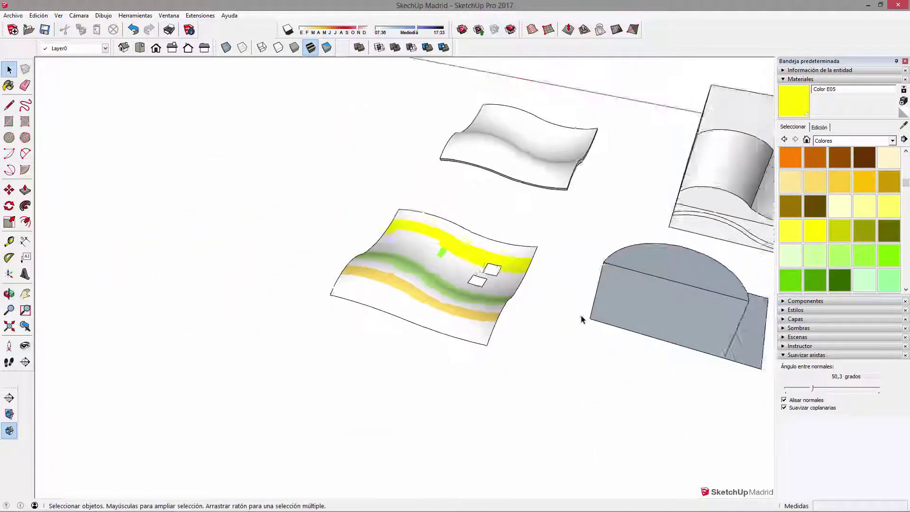
scroll(582, 319, down, 3)
mouse_move(671, 314)
middle_down()
mouse_move(731, 290)
mouse_move(294, 257)
middle_up()
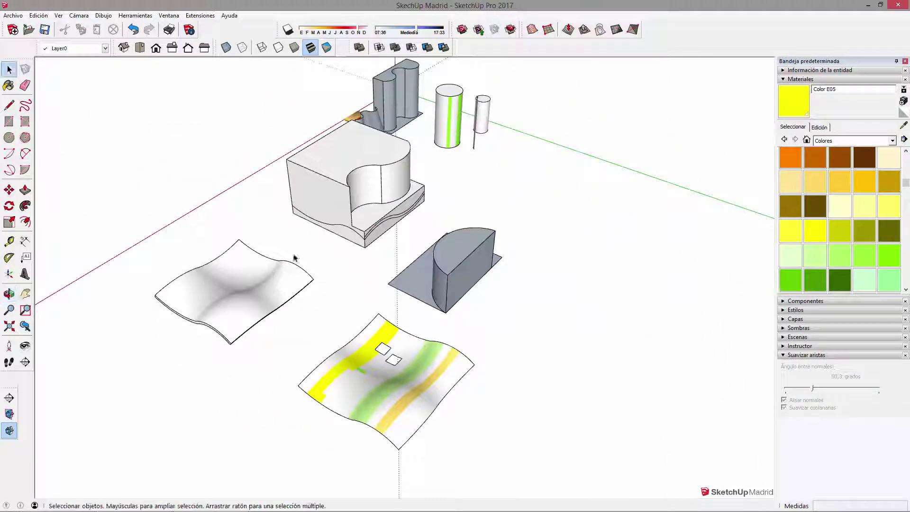
scroll(385, 300, up, 2)
scroll(525, 277, up, 1)
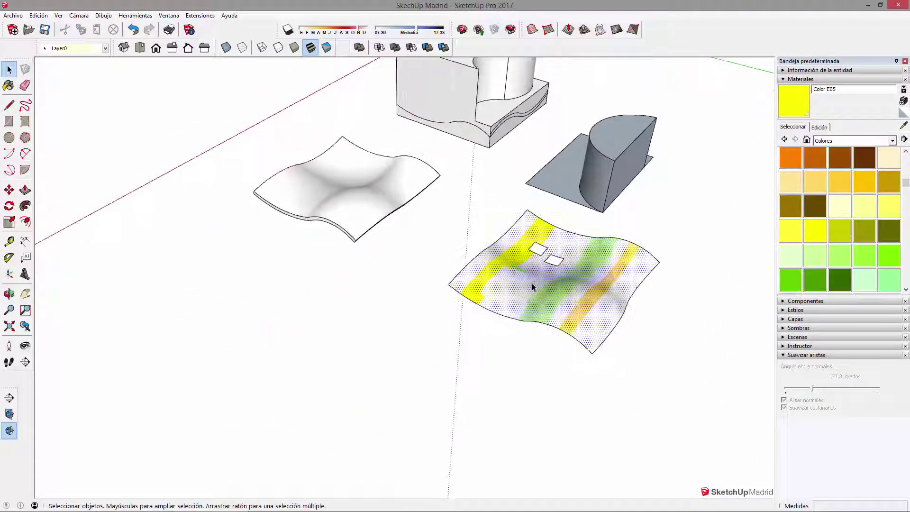
triple_click(532, 284)
mouse_move(532, 284)
middle_down()
mouse_move(660, 239)
mouse_move(499, 252)
mouse_move(559, 294)
mouse_move(297, 271)
mouse_move(577, 297)
mouse_move(371, 254)
mouse_move(550, 339)
mouse_move(414, 297)
mouse_move(297, 197)
middle_up()
- Window-select the two cylinders and thin plank and hide them with Ocultar
drag(419, 371, 450, 398)
scroll(377, 309, up, 2)
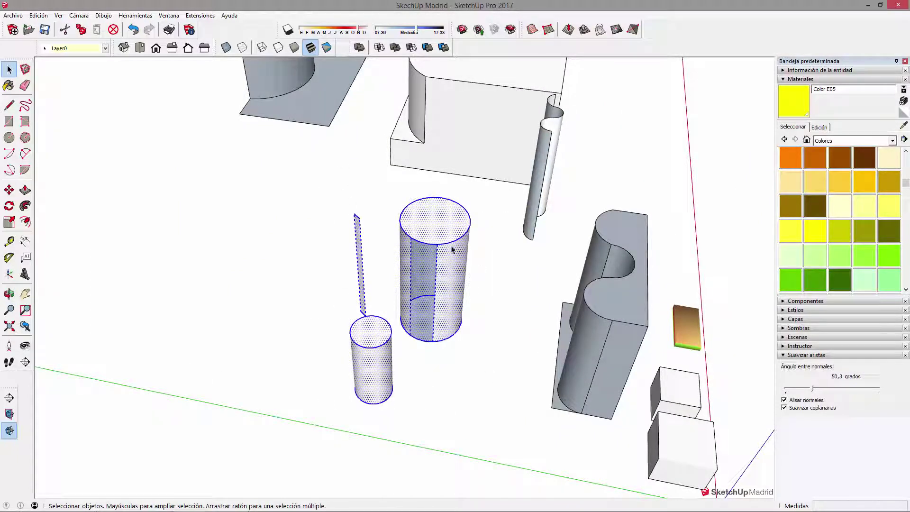
right_click(435, 209)
click(476, 237)
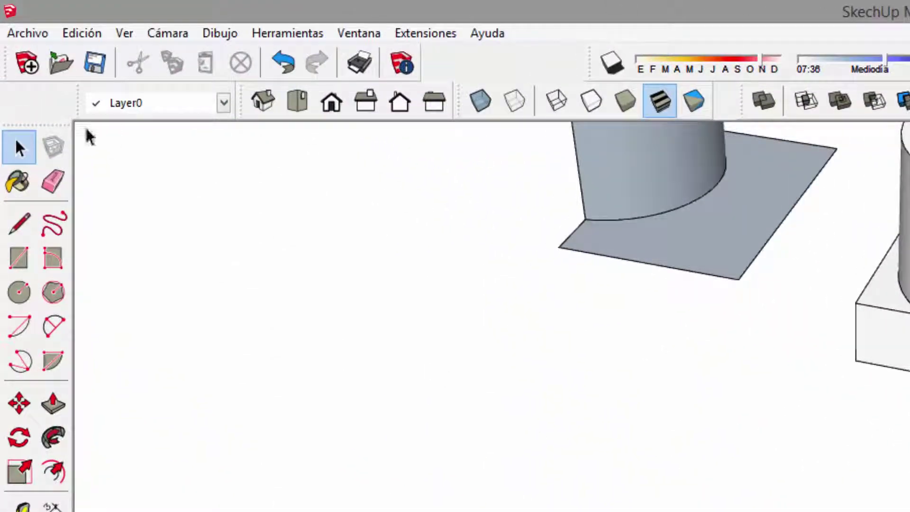
- Turn on Ver > Geometría oculta and orbit to locate the hidden cylinders
click(125, 34)
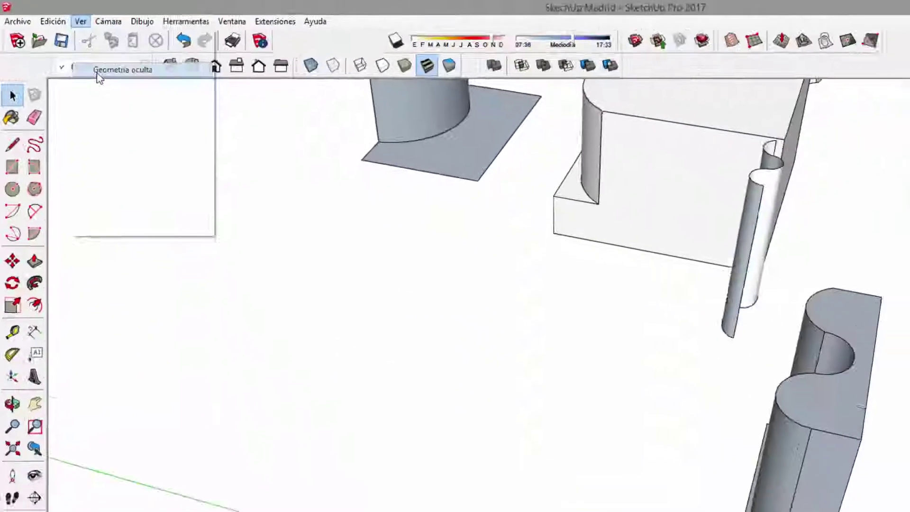
click(99, 76)
mouse_move(400, 240)
middle_down()
mouse_move(199, 207)
mouse_move(458, 138)
mouse_move(386, 293)
mouse_move(371, 210)
middle_up()
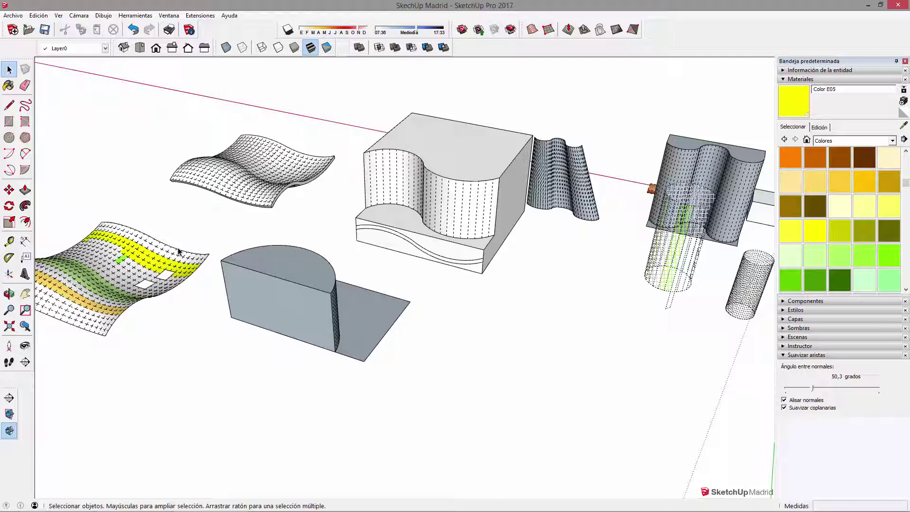
mouse_move(396, 221)
middle_down()
mouse_move(471, 282)
mouse_move(513, 417)
mouse_move(543, 323)
mouse_move(465, 309)
middle_up()
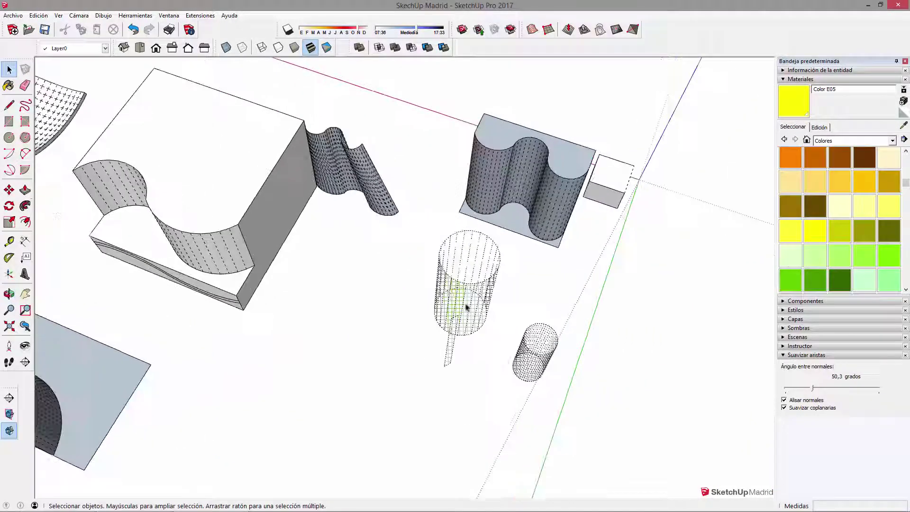
middle_drag(414, 241, 474, 252)
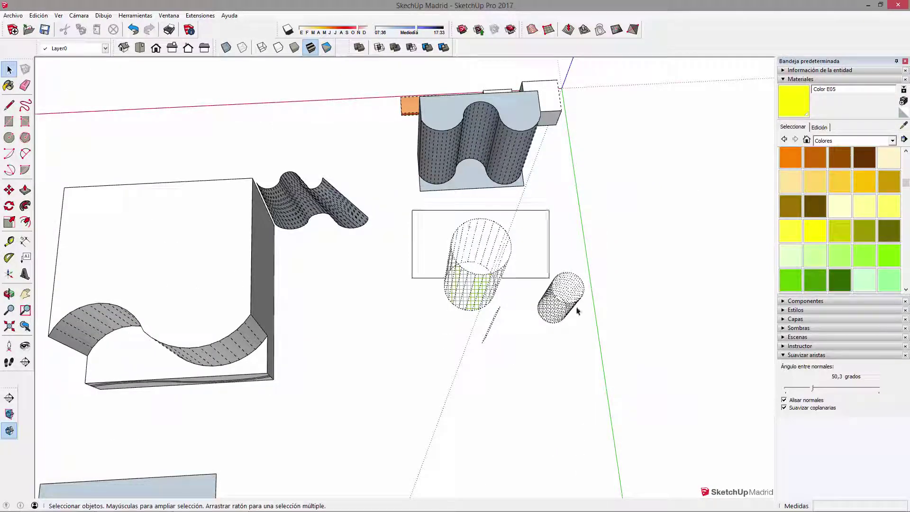
- Unhide both cylinders with Mostrar, then turn Geometría oculta back off
drag(577, 311, 630, 374)
right_click(479, 181)
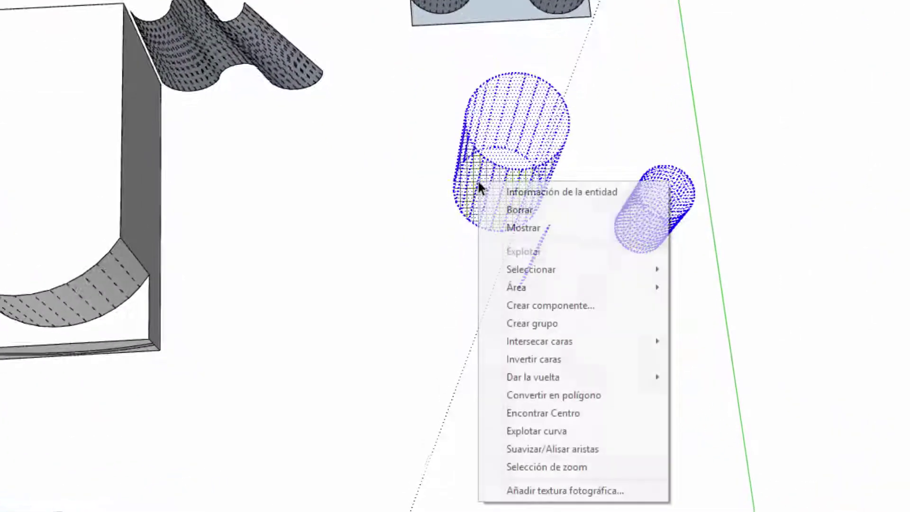
click(545, 229)
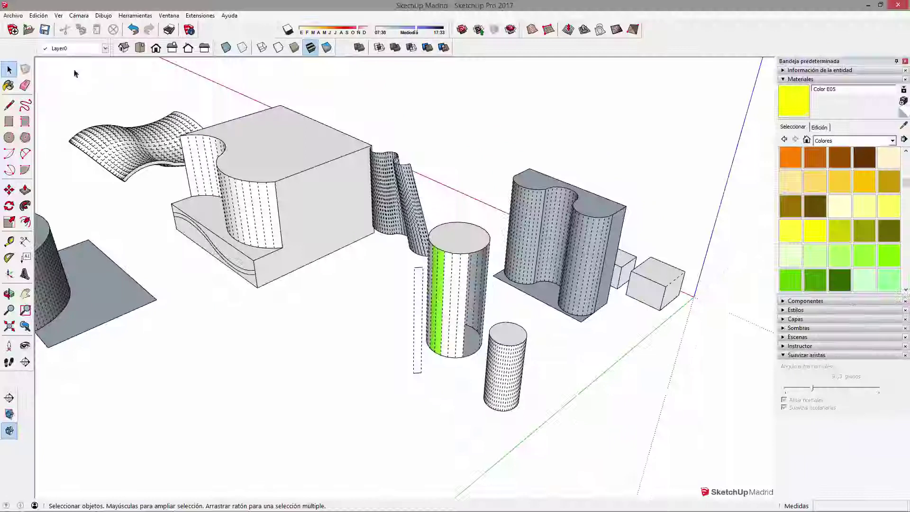
click(59, 17)
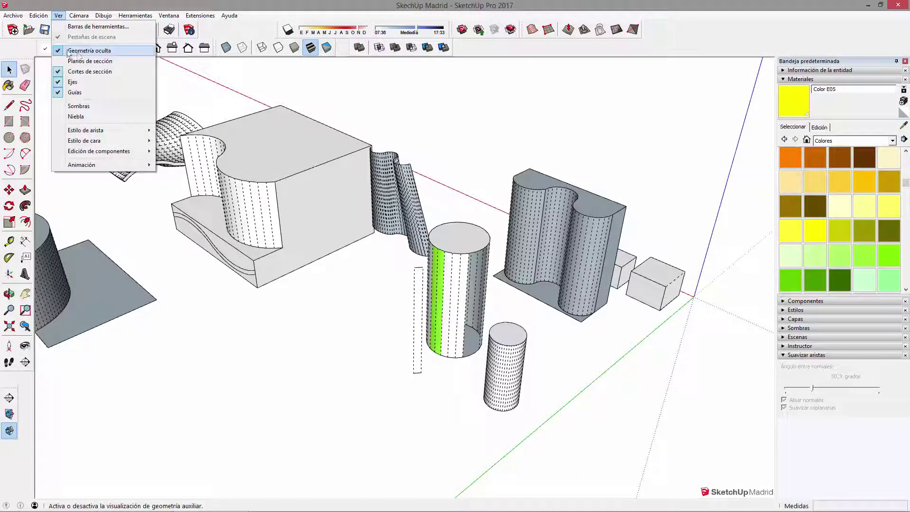
click(105, 51)
mouse_move(332, 237)
middle_down()
mouse_move(351, 252)
mouse_move(327, 291)
mouse_move(250, 248)
mouse_move(277, 234)
mouse_move(515, 290)
mouse_move(406, 239)
mouse_move(434, 270)
mouse_move(616, 244)
mouse_move(588, 223)
middle_up()
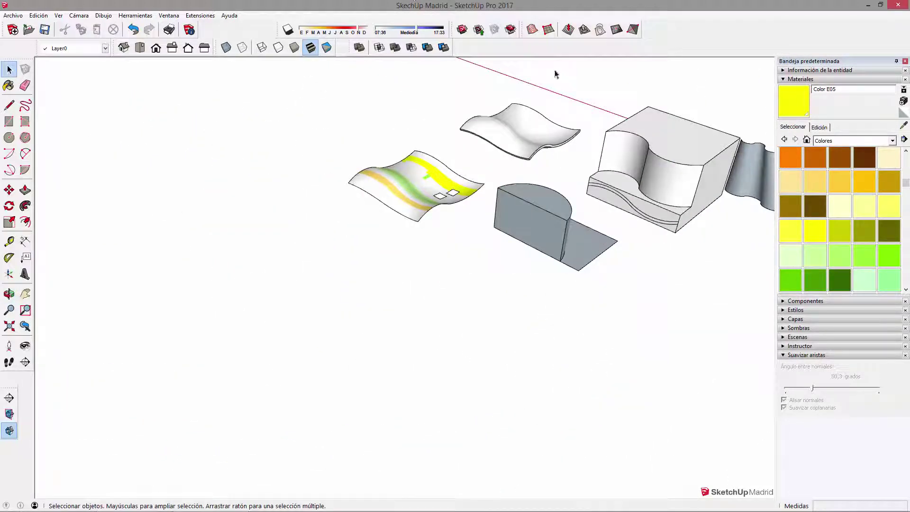
- Float the Caja de arena toolbar and build a sandbox grid Desde cero from three corners
mouse_move(523, 29)
mouse_down()
mouse_move(246, 140)
mouse_move(206, 83)
mouse_up()
mouse_move(219, 111)
middle_down()
mouse_move(442, 193)
mouse_move(361, 228)
mouse_move(413, 216)
middle_up()
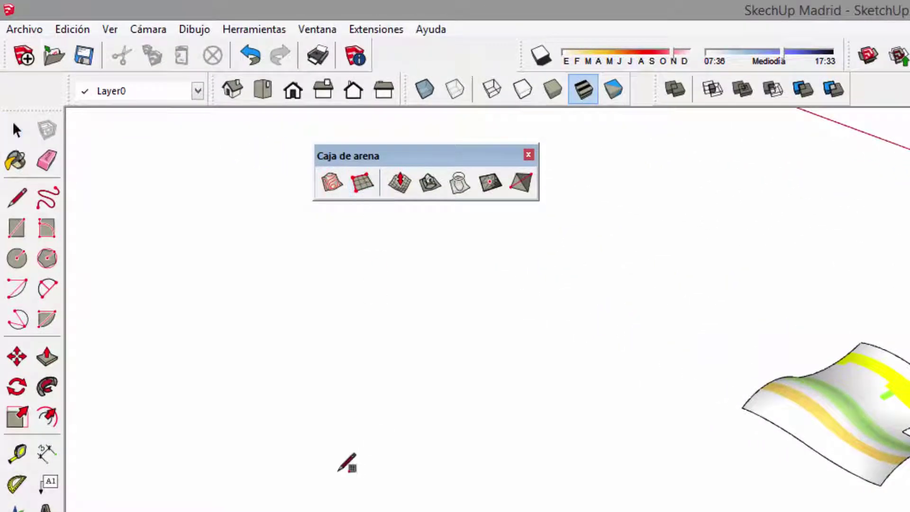
click(298, 479)
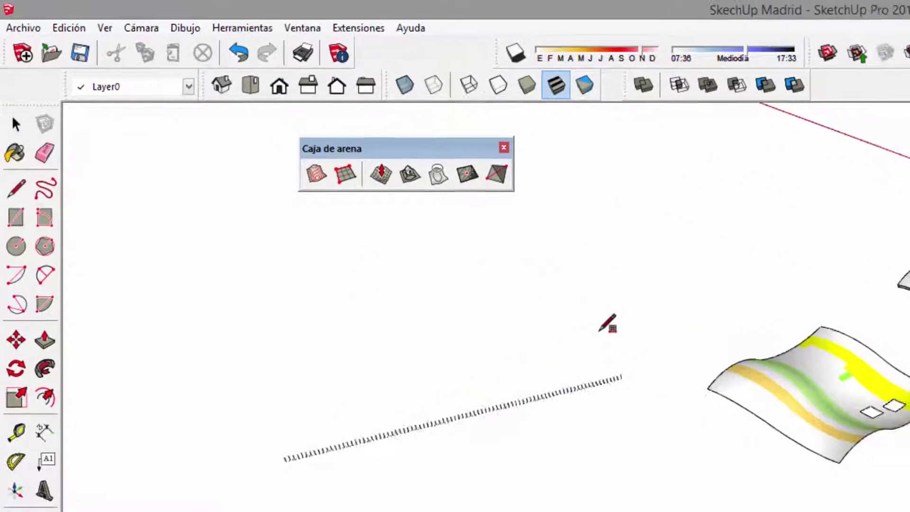
click(321, 182)
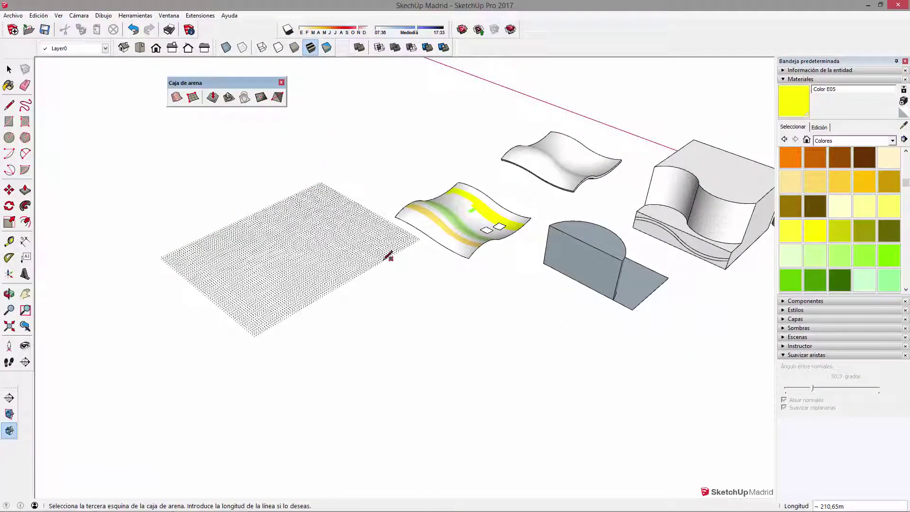
click(390, 256)
scroll(265, 275, up, 3)
scroll(265, 275, up, 3)
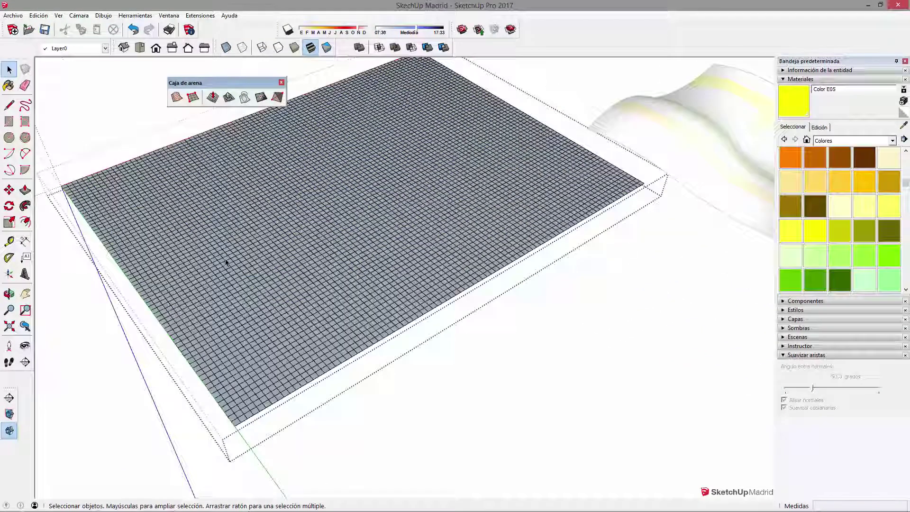
shift+middle_drag(226, 262, 282, 283)
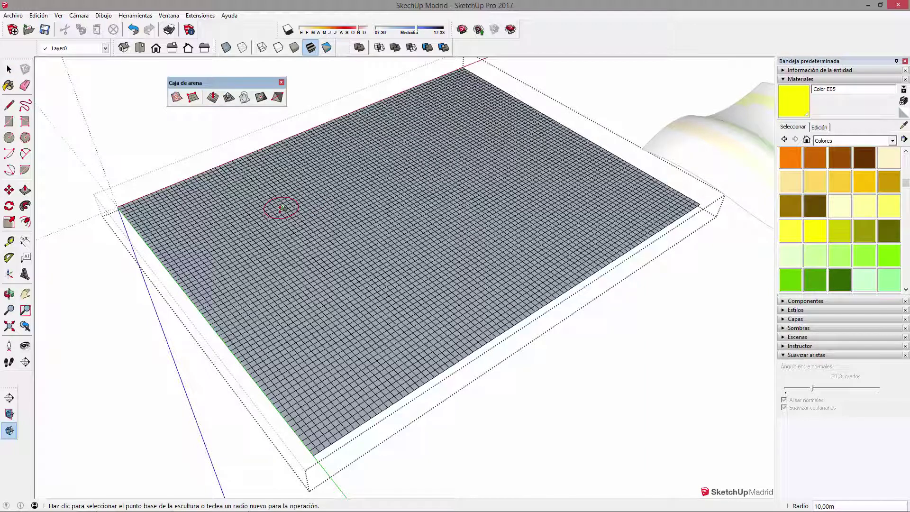
- With Smoove, raise a small bump and a large hill and sink a hollow on the grid
click(283, 200)
middle_drag(380, 240, 385, 215)
text(60)
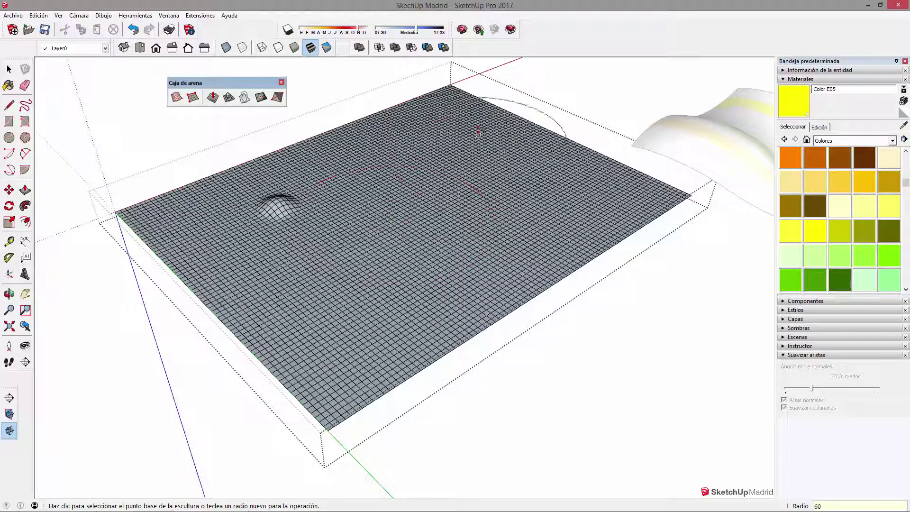
click(441, 98)
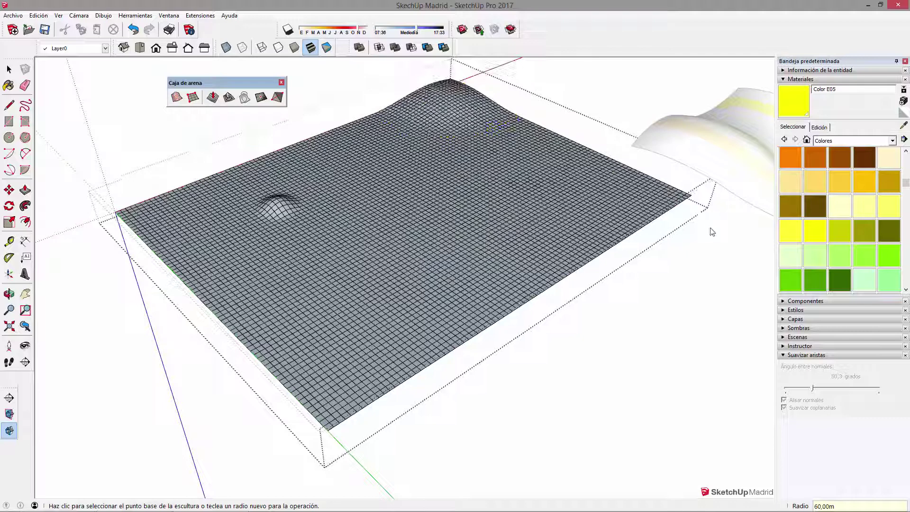
click(621, 208)
mouse_move(623, 218)
middle_down()
mouse_move(481, 260)
mouse_move(342, 270)
mouse_move(294, 289)
middle_up()
- Sculpt further areas, raising the terrain's left side, then select the terrain
click(294, 287)
click(241, 256)
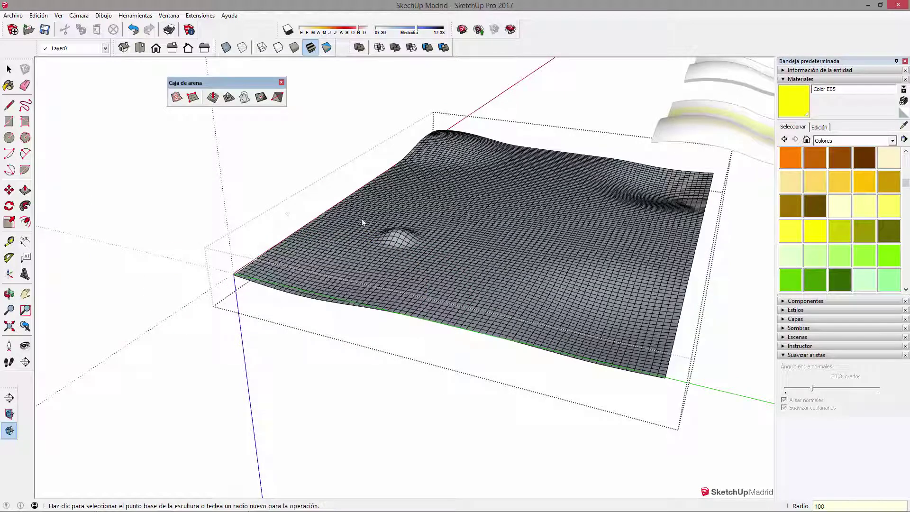
click(325, 224)
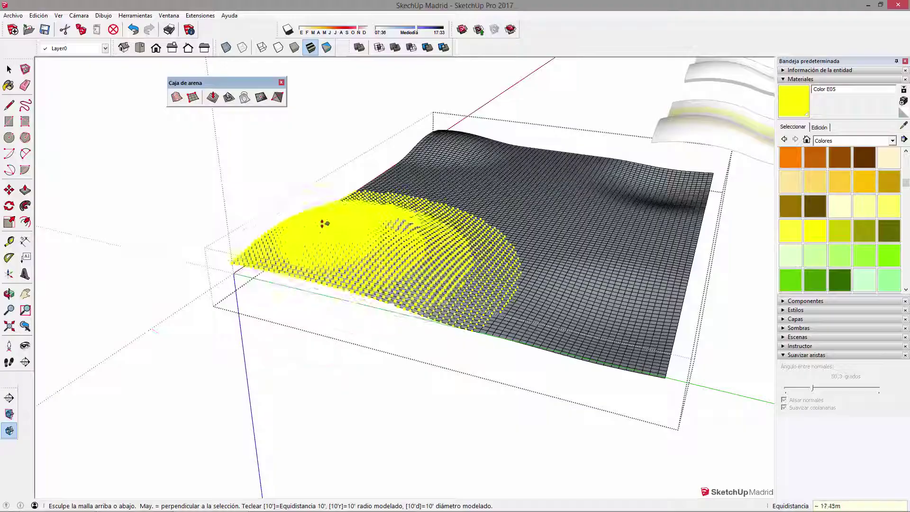
mouse_move(327, 208)
middle_down()
mouse_move(394, 293)
mouse_move(378, 148)
middle_up()
key(space)
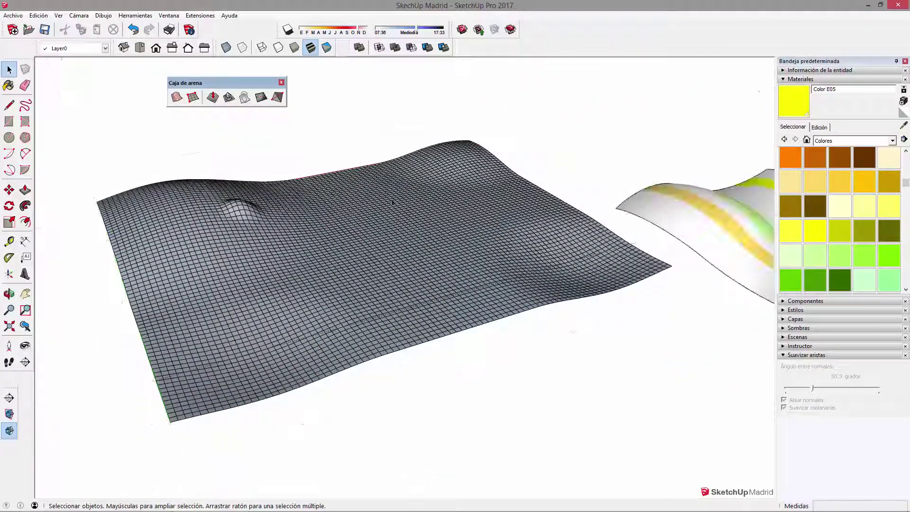
click(393, 205)
- Raise the terrain's Suavizar aristas angle to 126,1 degrees, then zoom out to all objects
mouse_move(507, 248)
middle_down()
mouse_move(309, 283)
mouse_move(412, 250)
mouse_move(528, 141)
mouse_move(427, 245)
mouse_move(602, 211)
mouse_move(664, 285)
middle_up()
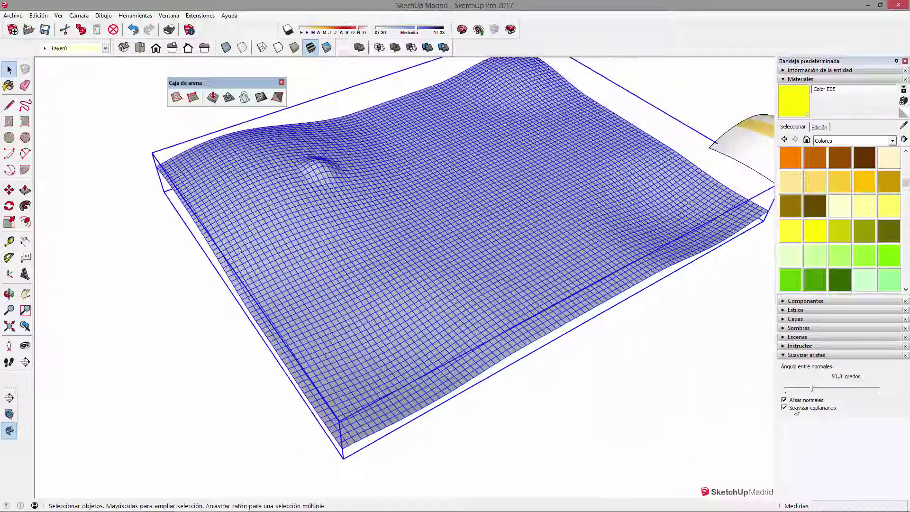
click(822, 389)
mouse_move(623, 365)
middle_down()
mouse_move(350, 230)
mouse_move(402, 203)
mouse_move(272, 315)
mouse_move(672, 272)
mouse_move(378, 305)
mouse_move(650, 346)
mouse_move(394, 205)
mouse_move(534, 243)
mouse_move(549, 341)
middle_up()
scroll(630, 305, down, 5)
mouse_move(630, 305)
middle_down()
mouse_move(773, 259)
mouse_move(522, 285)
mouse_move(538, 265)
mouse_move(623, 279)
mouse_move(553, 275)
middle_up()
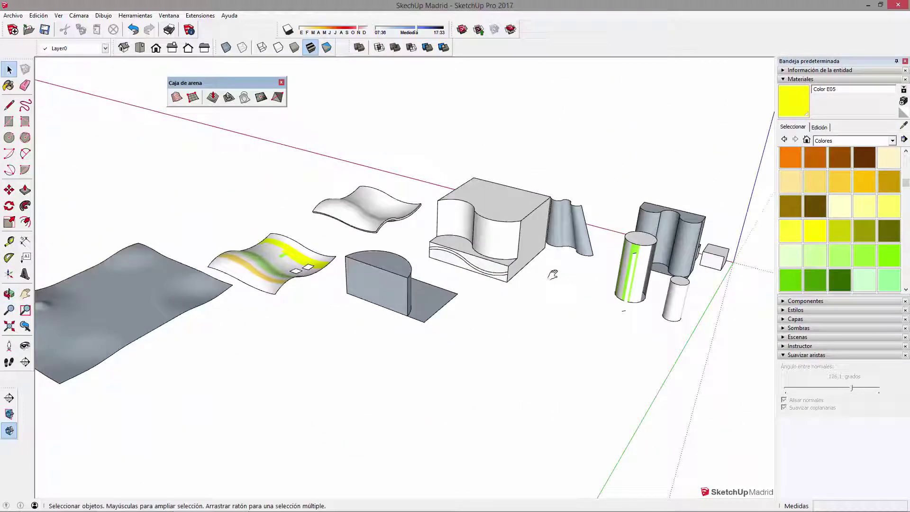